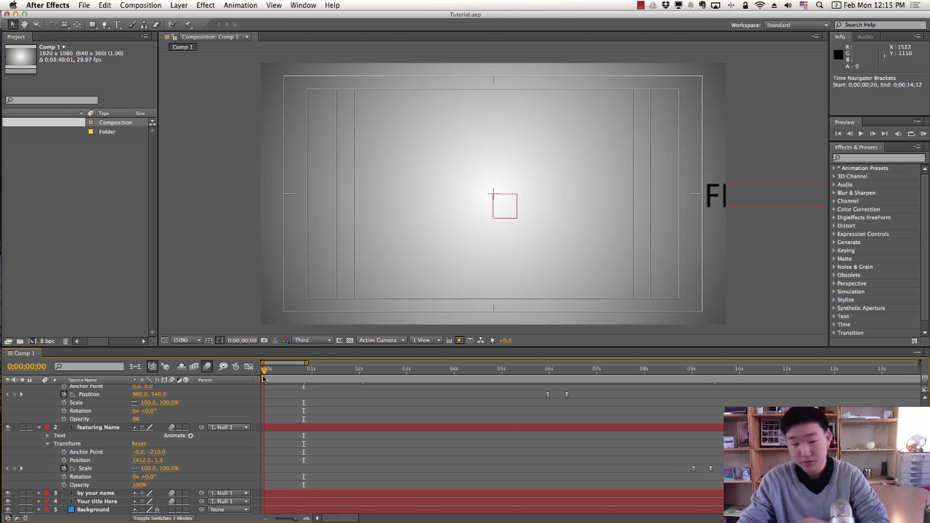
Rewind Comp 1 to its first frame and RAM-preview the sliding title animation.
left_click(92, 181)
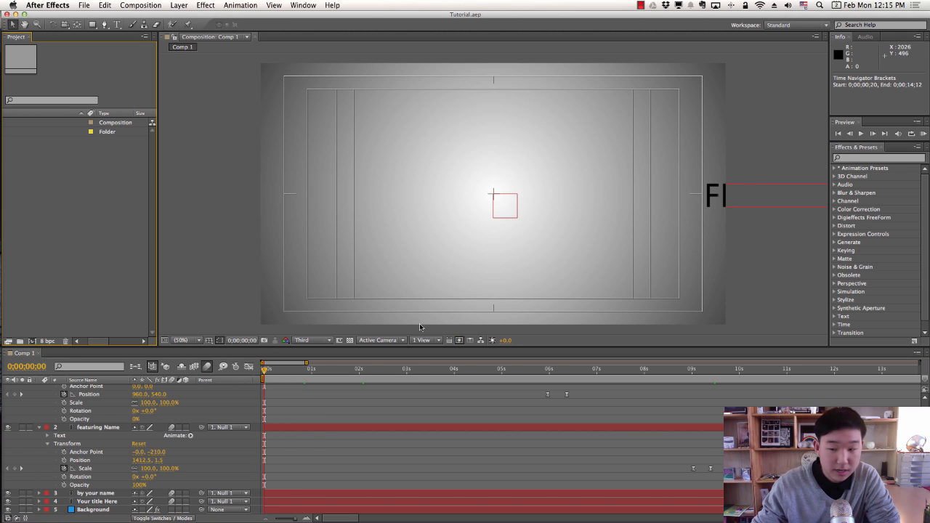
mouse_move(929, 1)
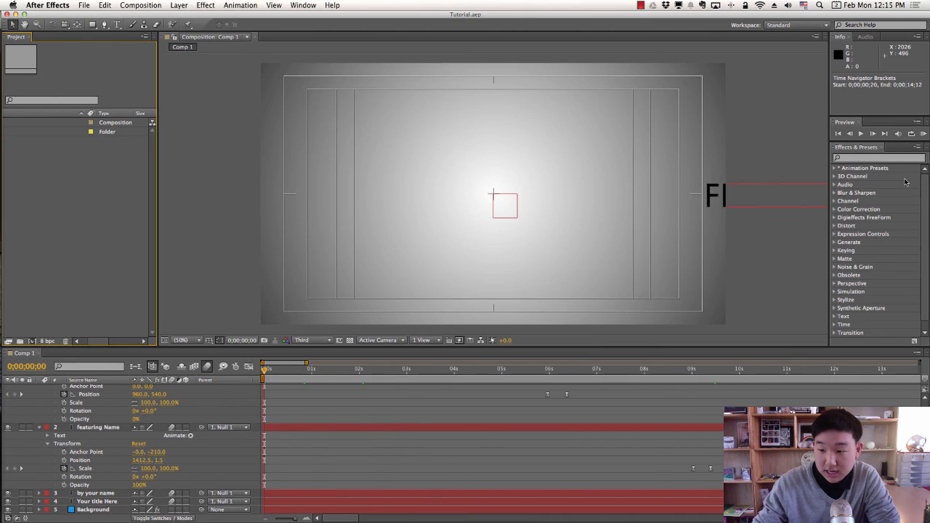
left_click(923, 134)
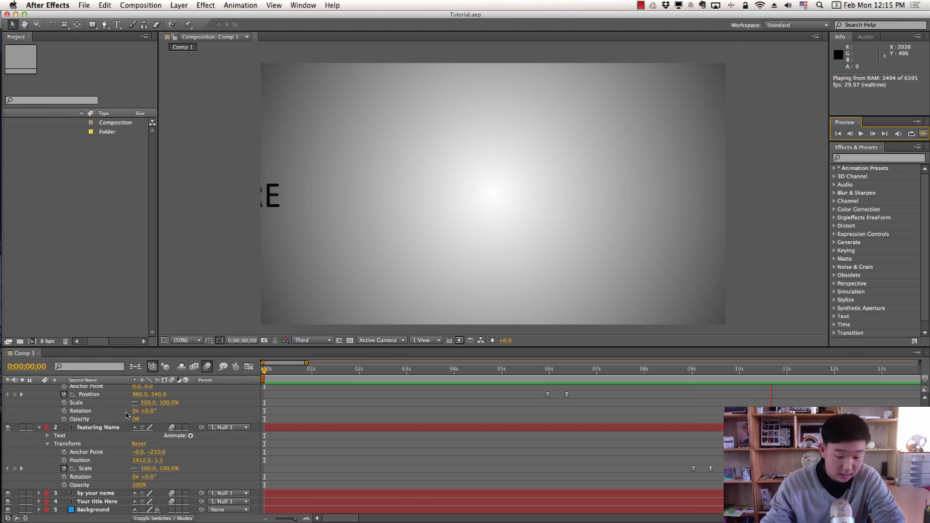
key("space")
key("ctrl+Left")
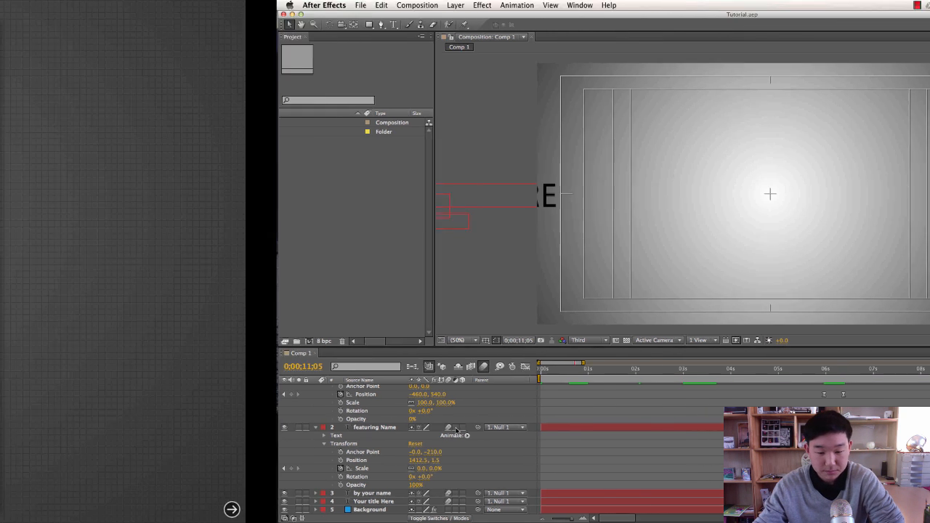
key("ctrl+Right")
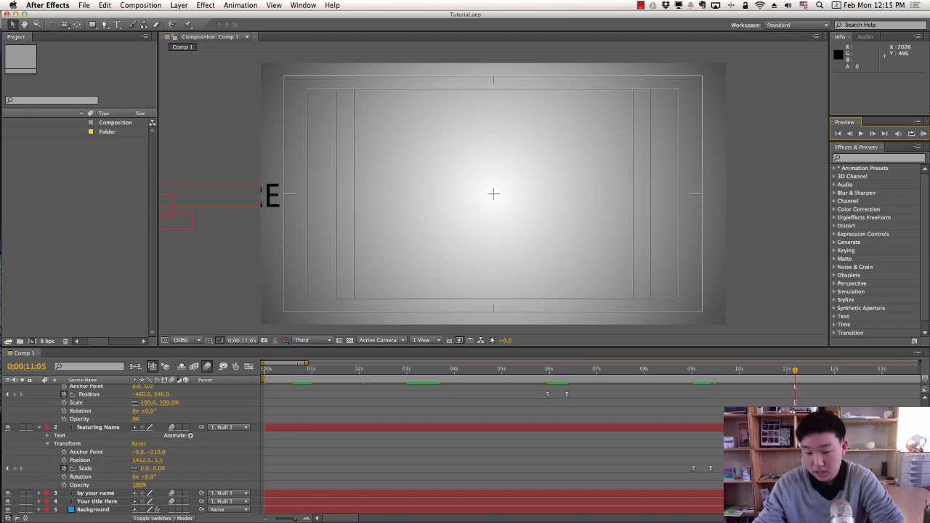
left_click(71, 226)
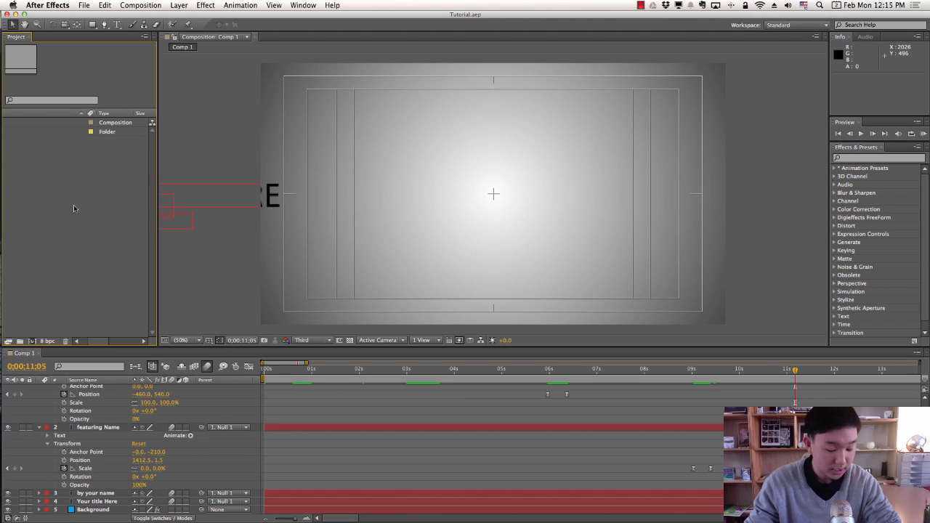
Create a new 1920×1080 composition named tutorial.
key("super+n")
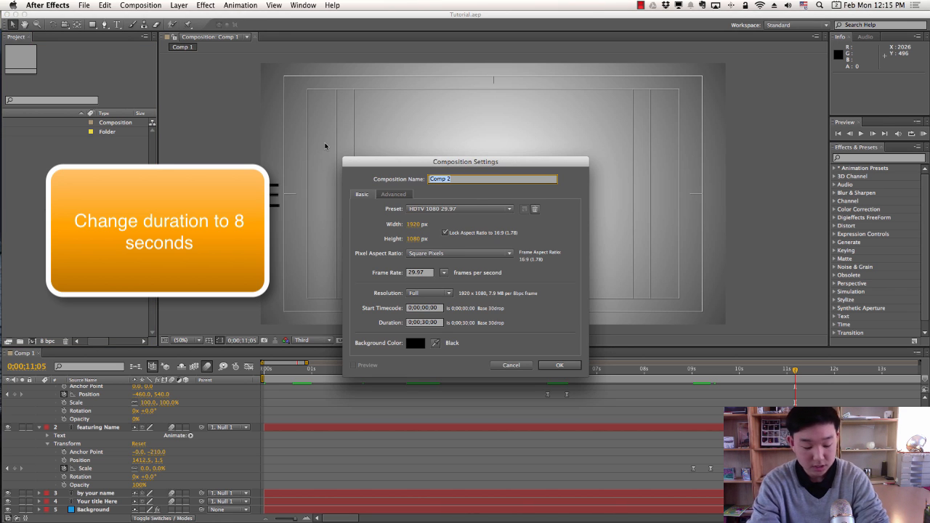
type("tut")
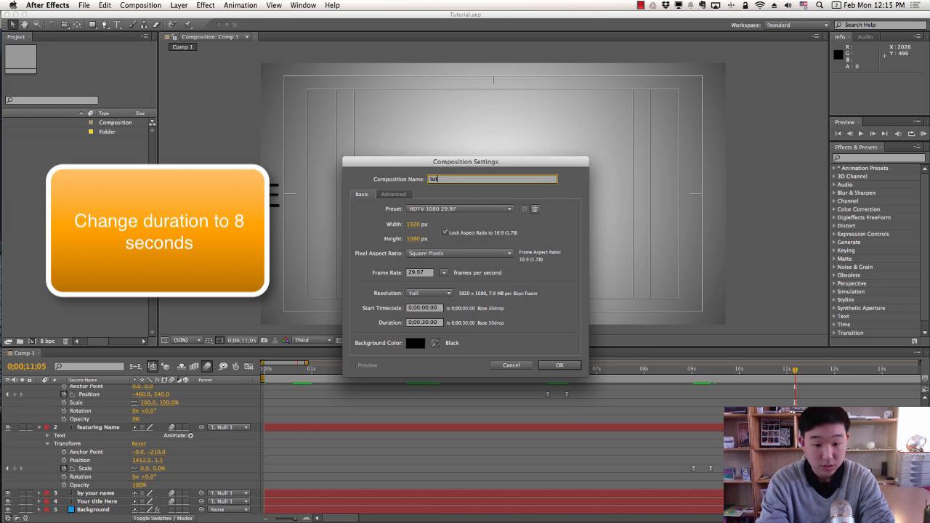
type("orial")
key("Return")
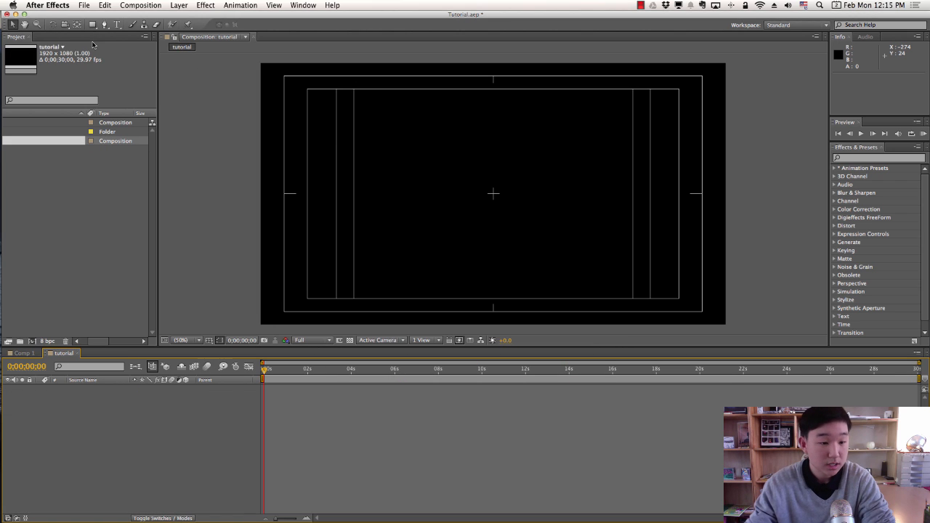
Widen the Project panel and its Name column to show item durations.
left_click_drag(157, 73, 196, 75)
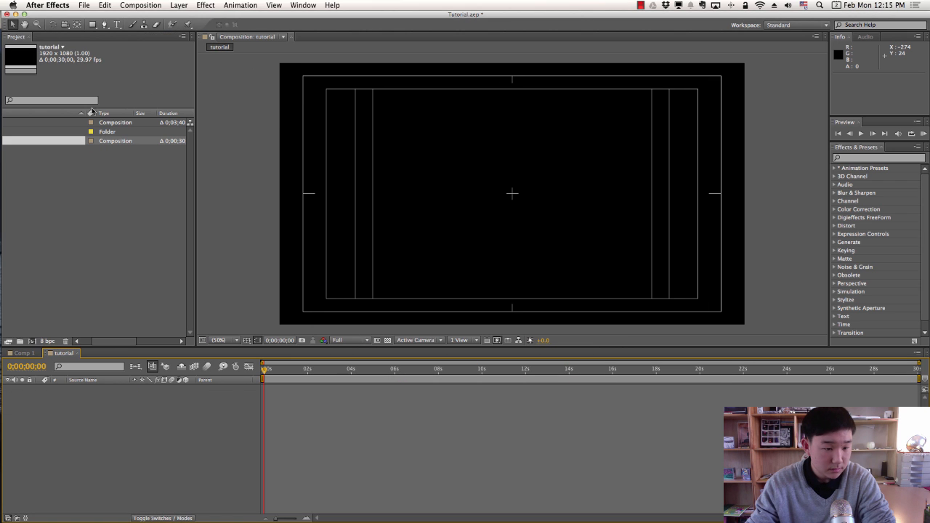
left_click(62, 114)
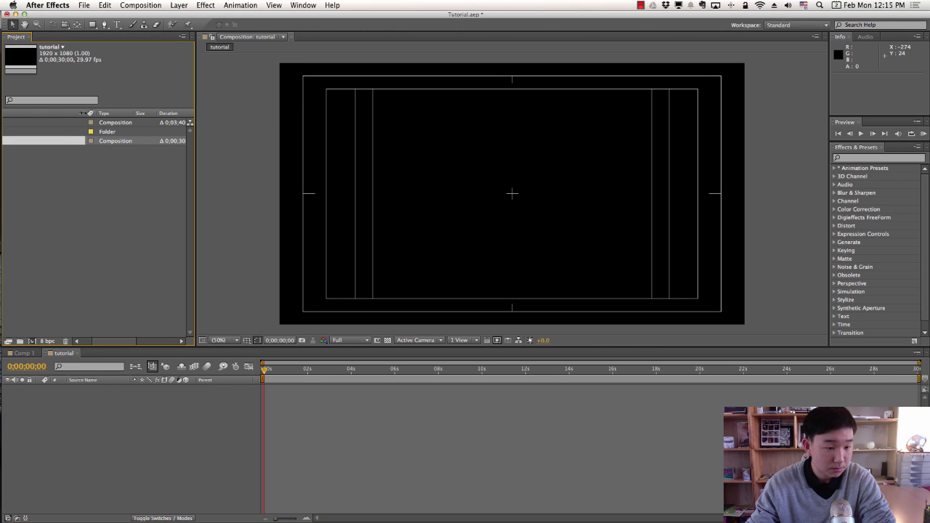
left_click_drag(83, 113, 116, 113)
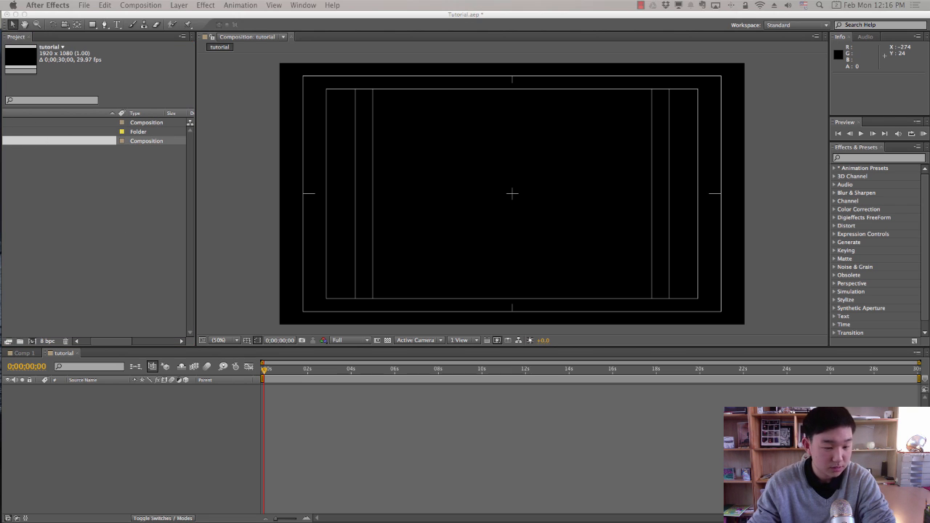
left_click(89, 415)
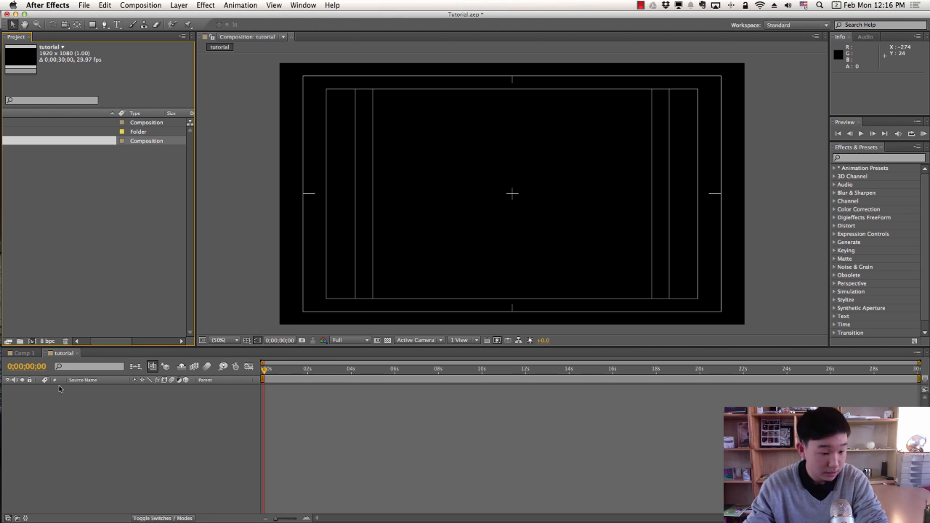
left_click(57, 360)
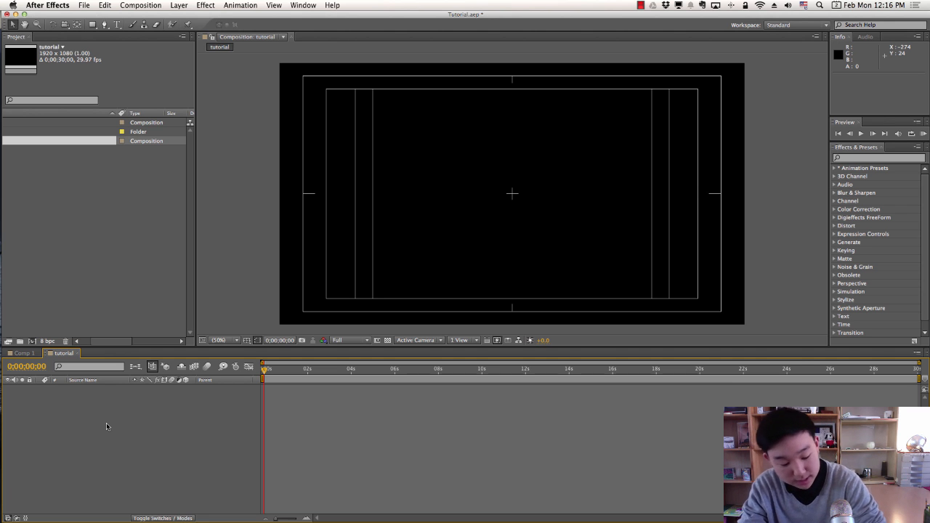
Add a dark grey solid named Background and select it in the Timeline.
key("super+y")
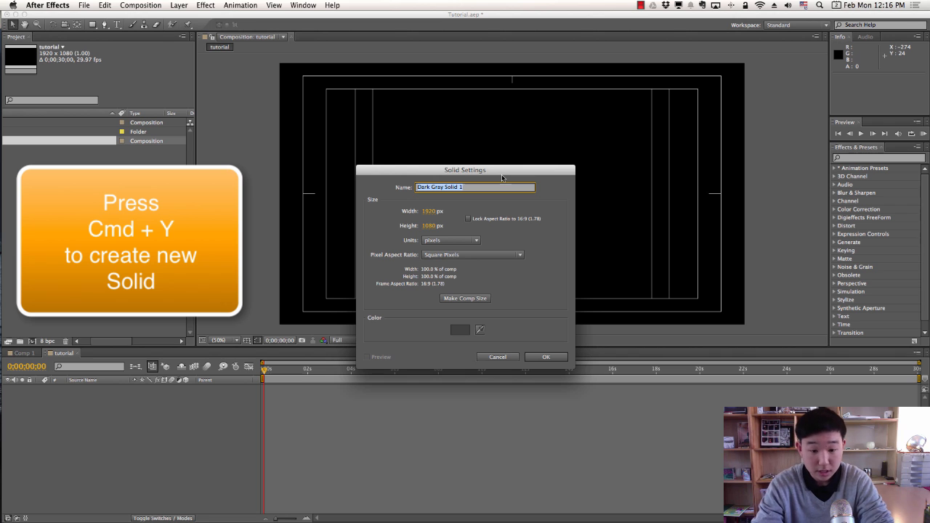
type("Background")
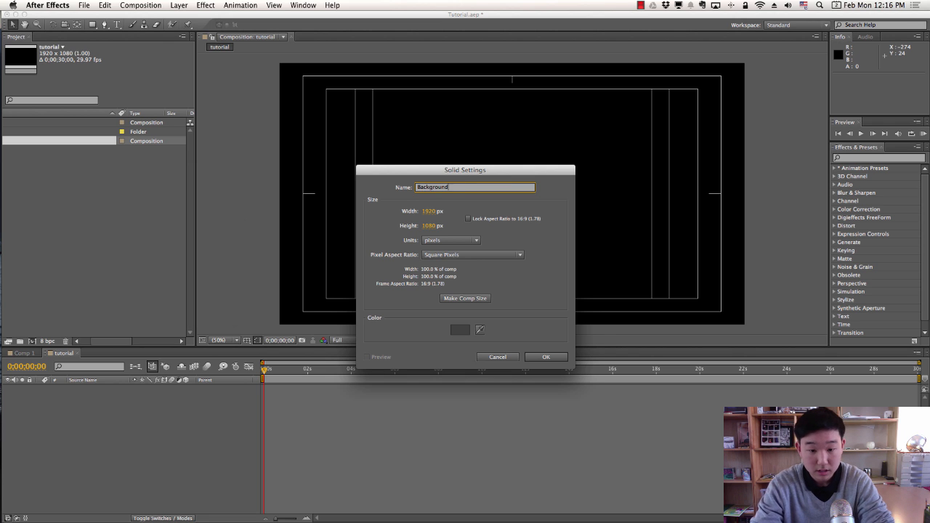
key("Return")
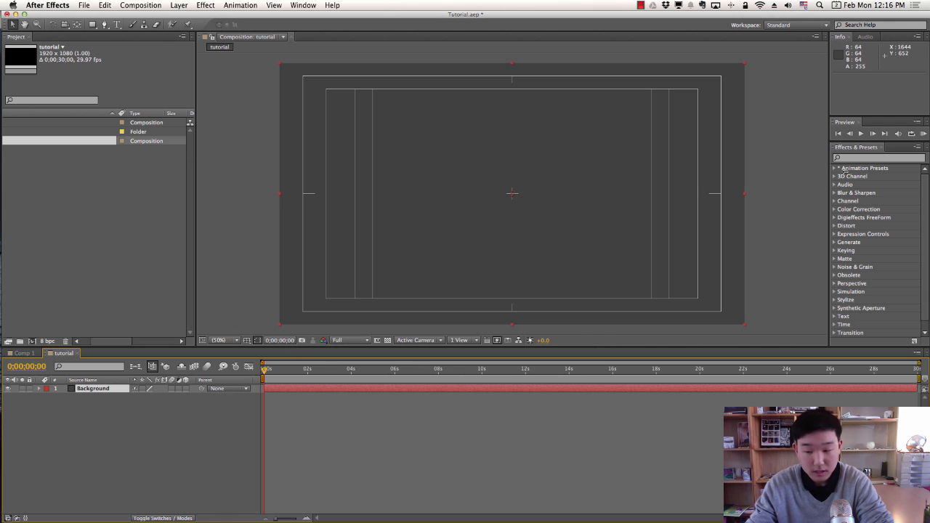
left_click(846, 159)
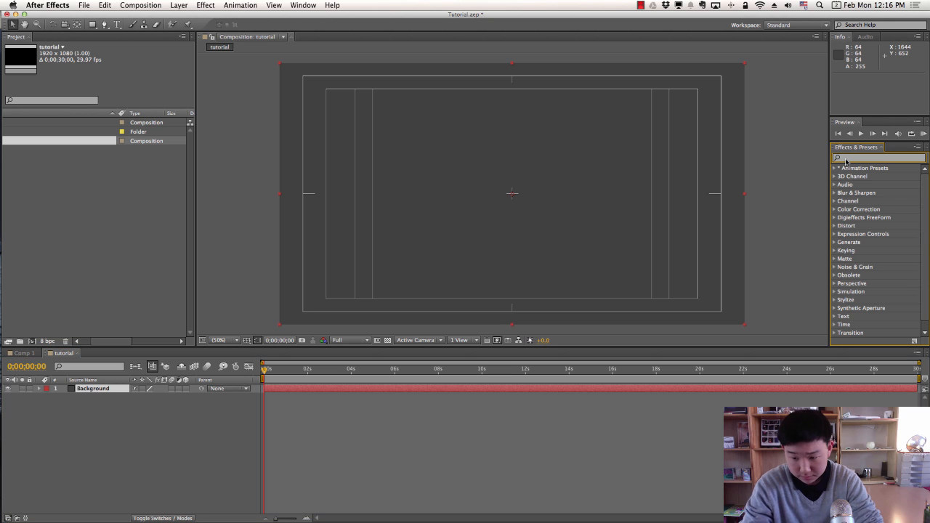
left_click(204, 494)
left_click(107, 390)
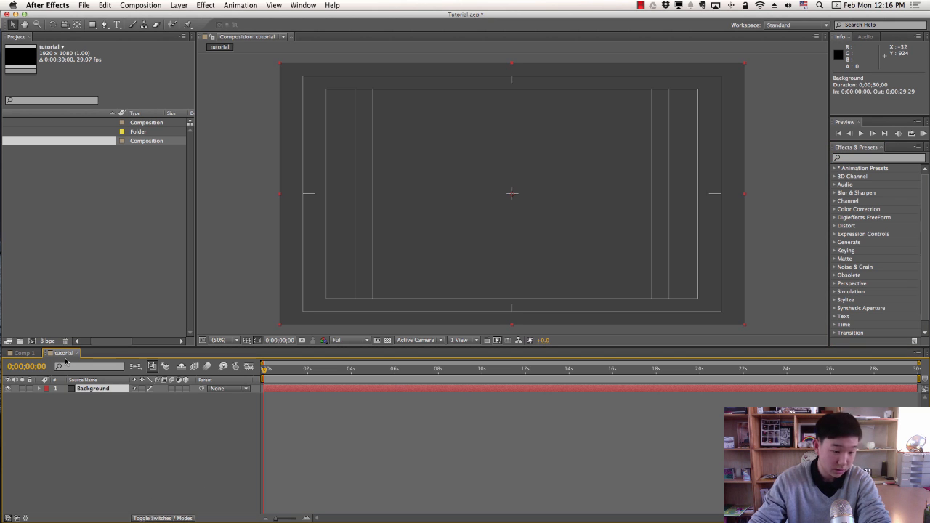
left_click(864, 158)
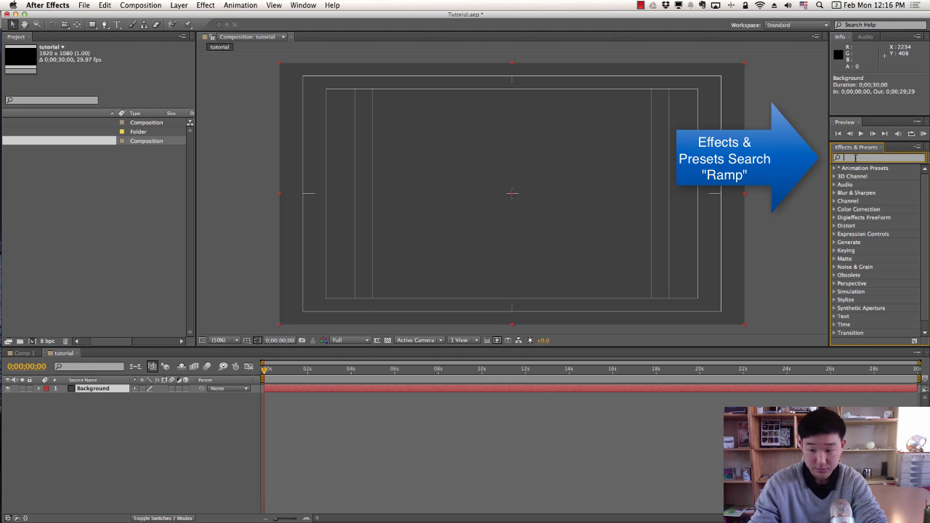
Search for the Ramp effect and apply it to the Background layer.
type("ramp")
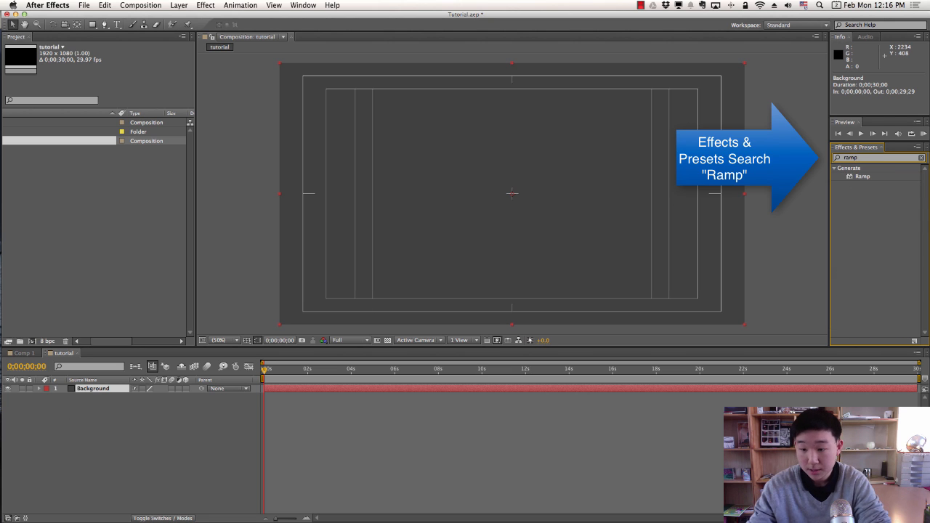
left_click(860, 176)
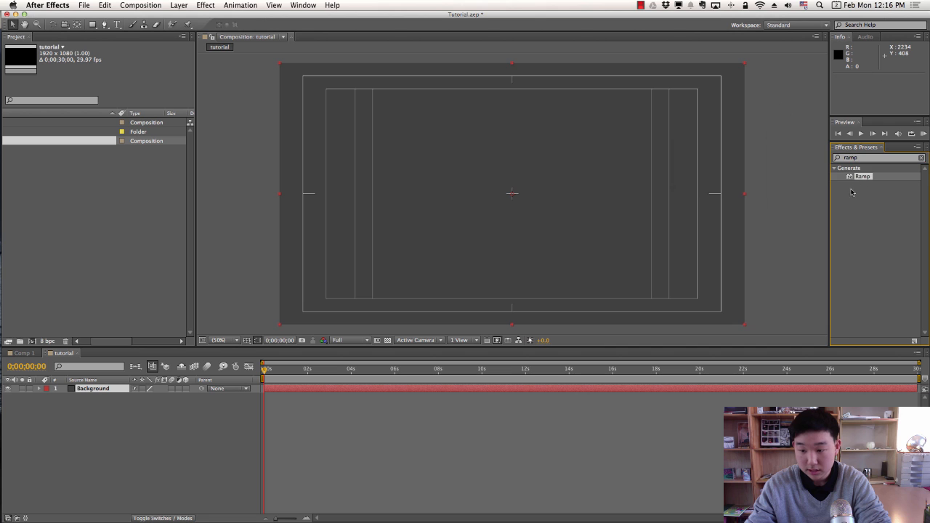
left_click_drag(863, 178, 109, 391)
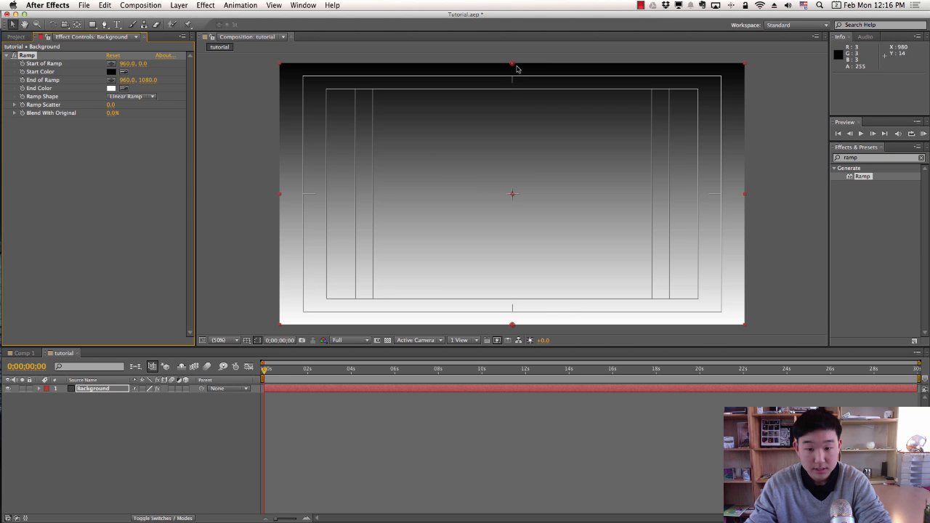
Centre the ramp start point, set Radial Ramp shape, and push the end point below the frame.
left_click_drag(514, 67, 514, 194)
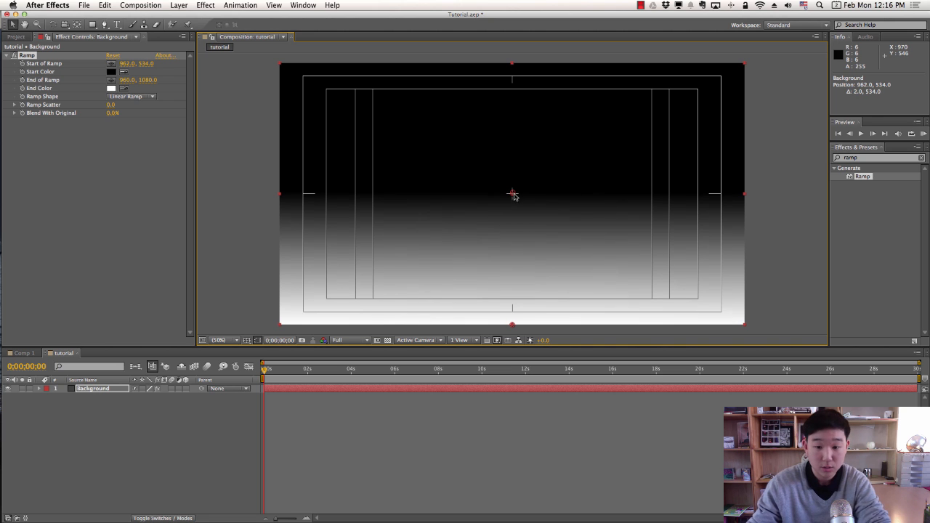
left_click(133, 98)
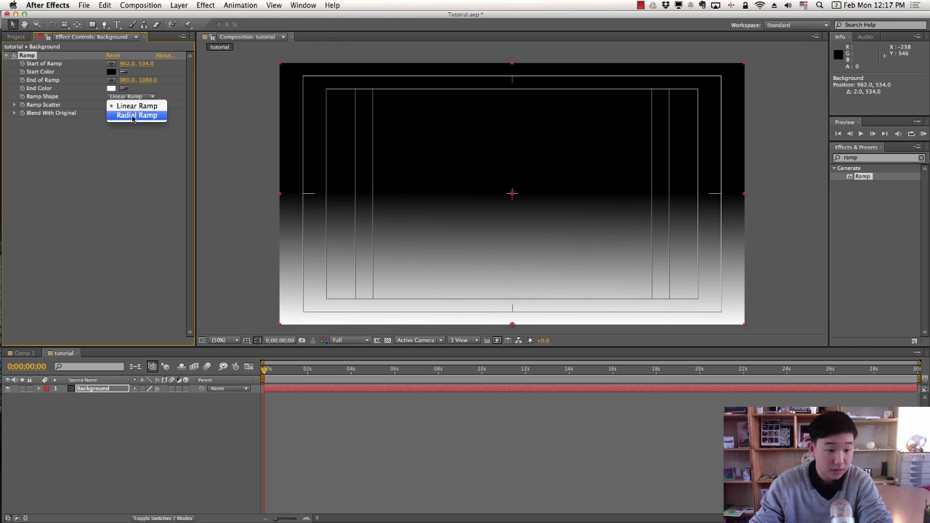
left_click(136, 117)
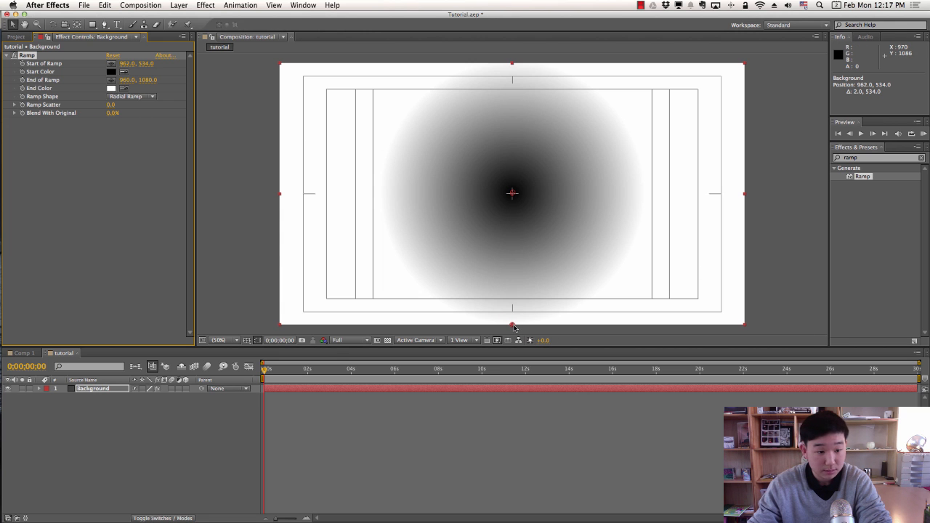
left_click_drag(514, 327, 517, 511)
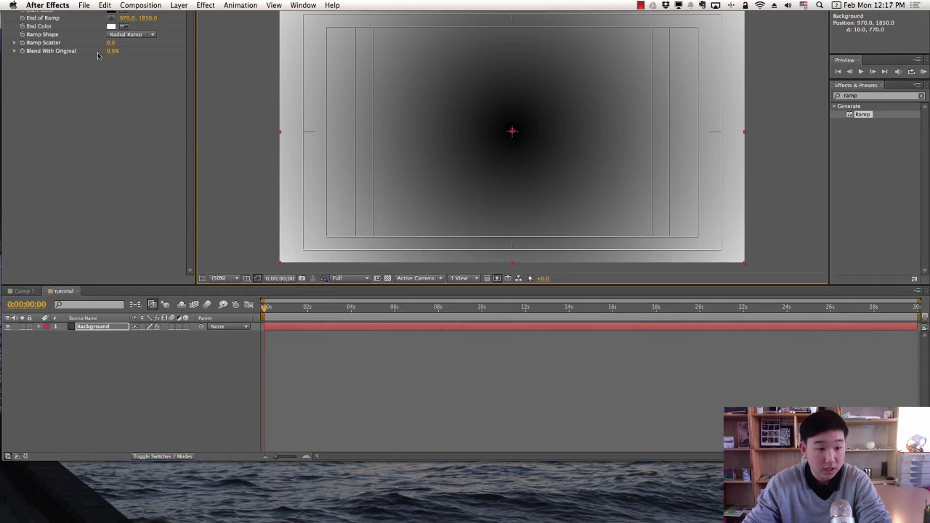
Set the ramp's end colour to black and its start colour to white.
left_click(125, 87)
left_click(111, 73)
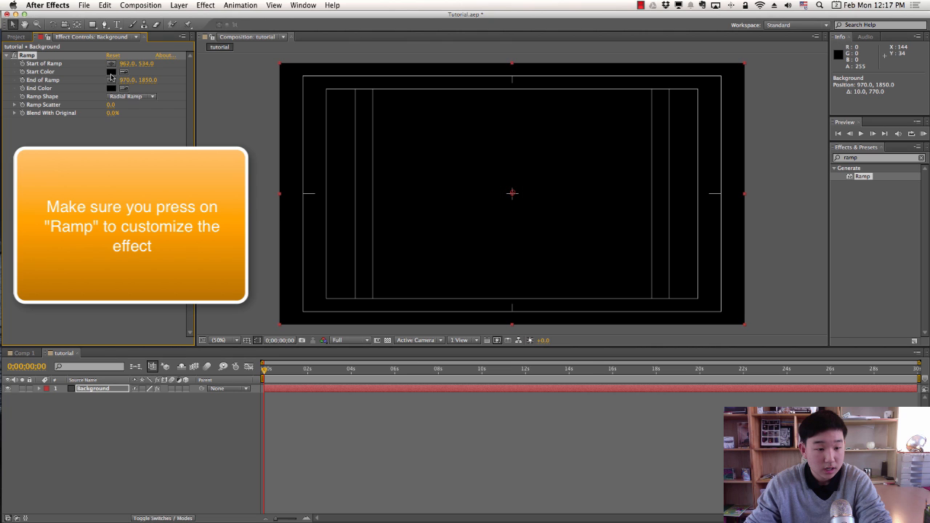
left_click(113, 89)
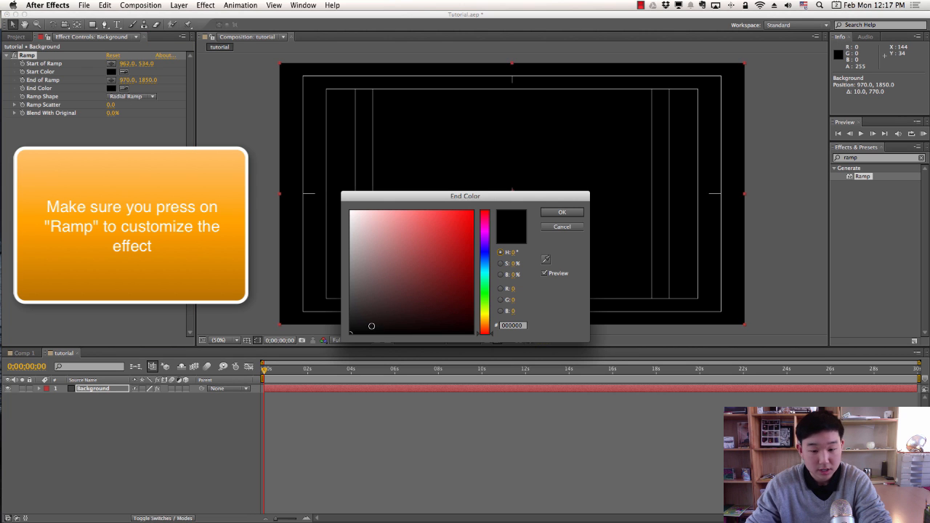
left_click(562, 212)
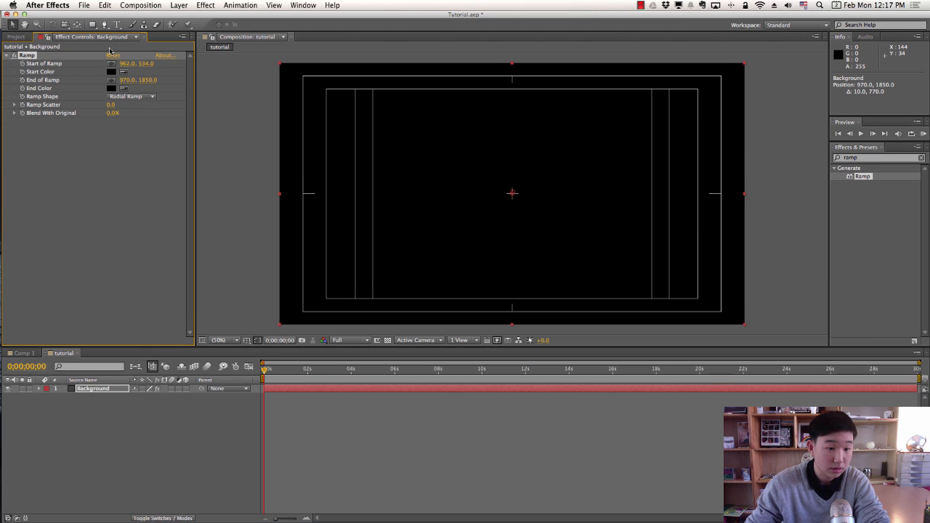
left_click(112, 72)
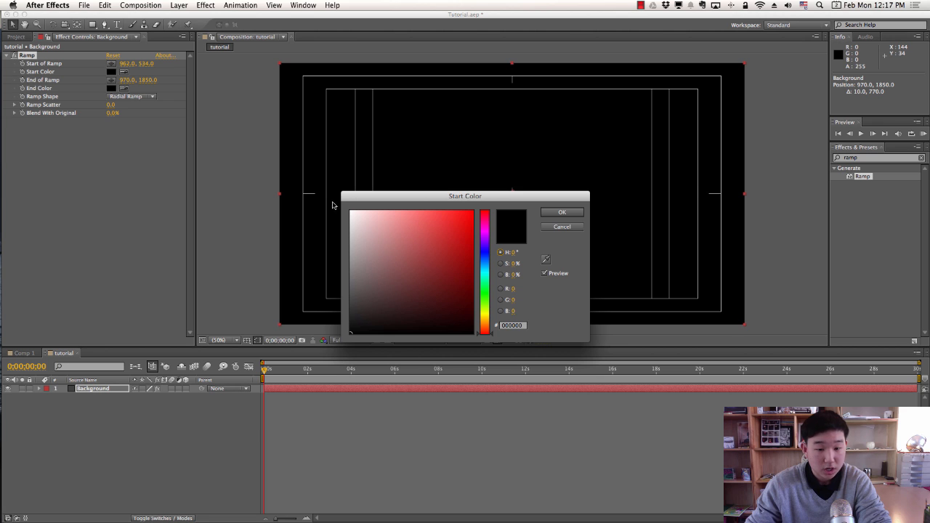
left_click(352, 213)
left_click(562, 212)
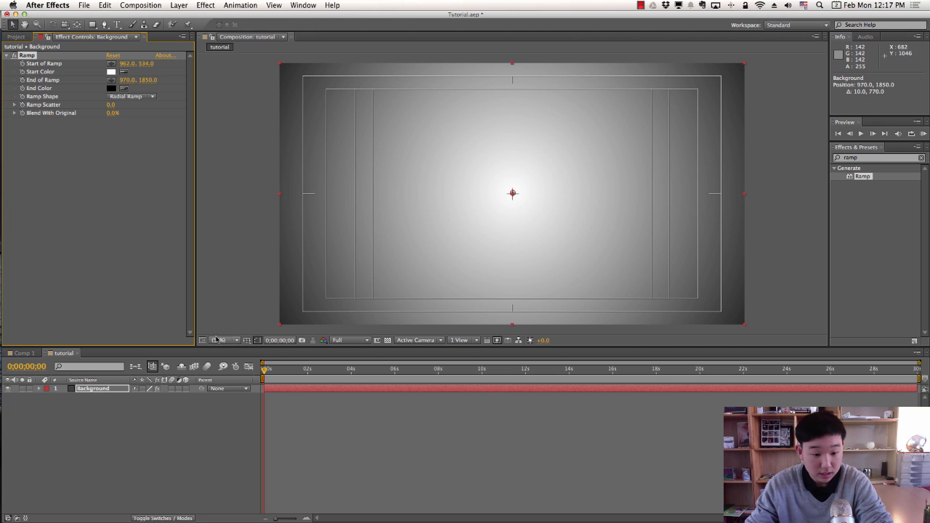
Drag End of Ramp down to 970, 2490 and fit the composition in view.
scroll(346, 282, "down", 5)
scroll(436, 262, "up", 6)
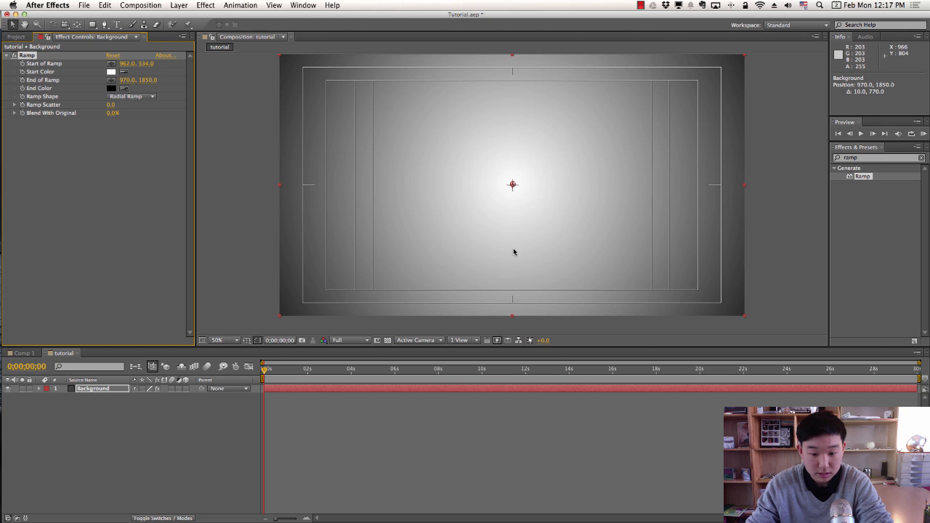
scroll(513, 251, "down", 6)
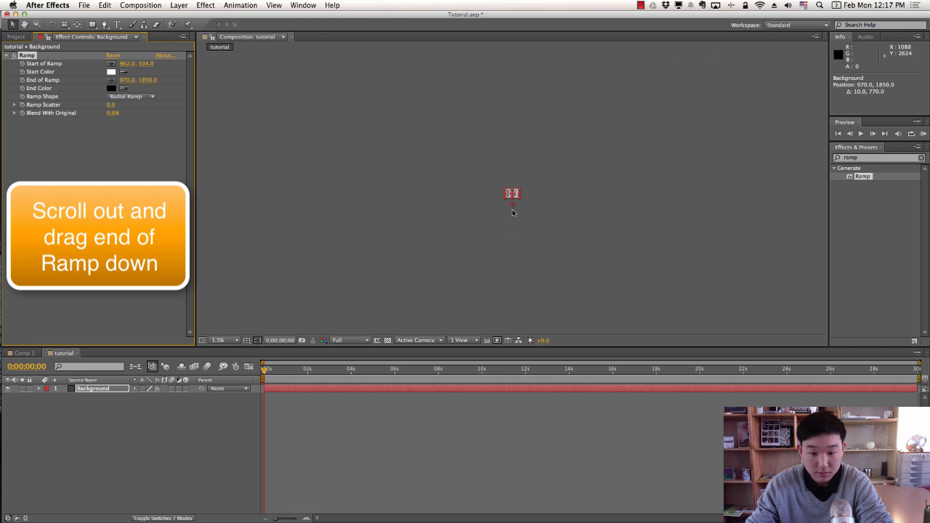
left_click_drag(513, 204, 512, 209)
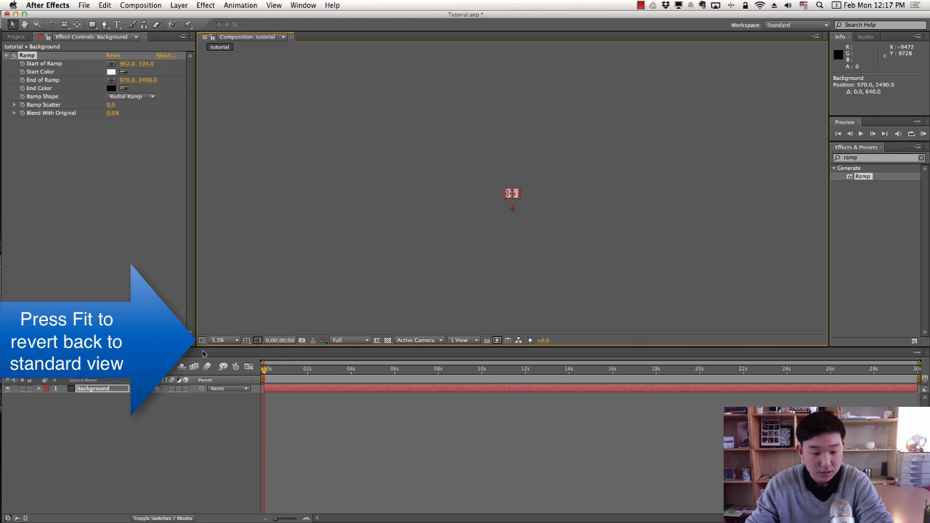
left_click(218, 340)
left_click(218, 350)
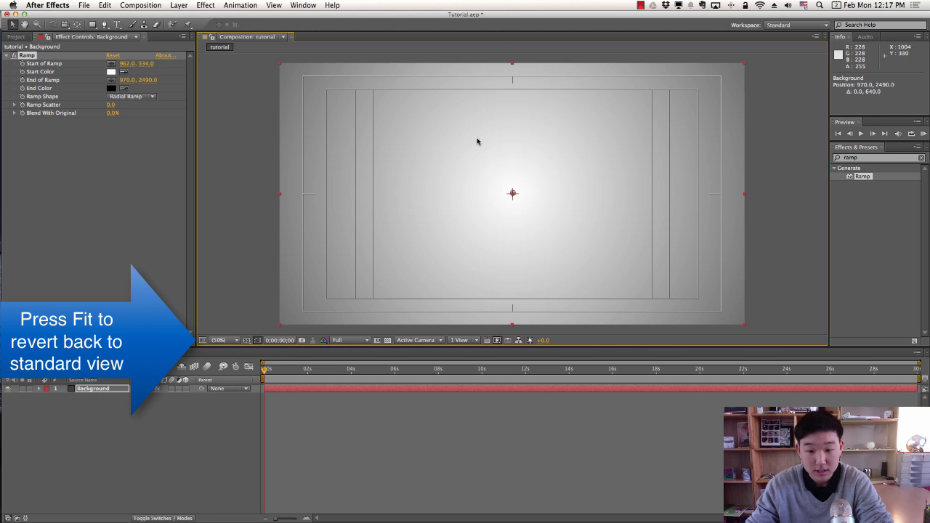
left_click(167, 407)
left_click(119, 25)
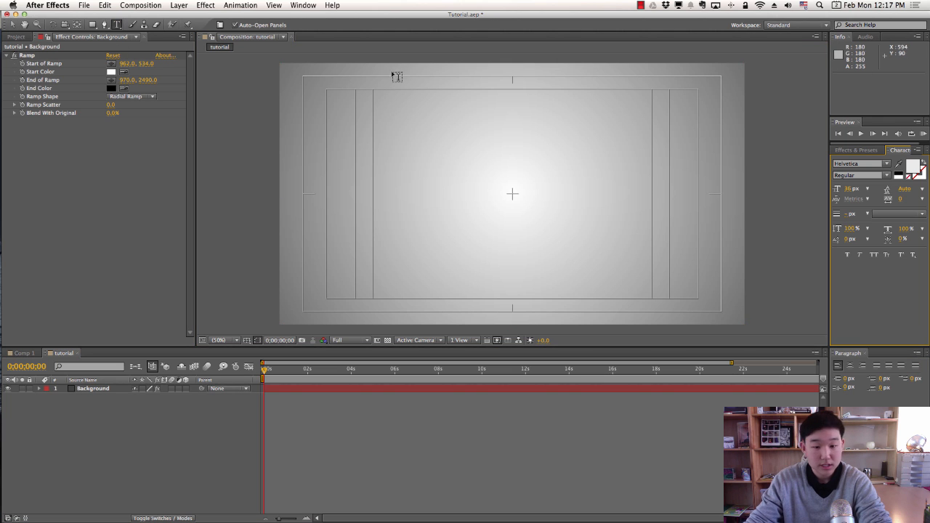
Draw a text box at the frame's top-left and type 'Your Title'.
left_click_drag(363, 109, 690, 278)
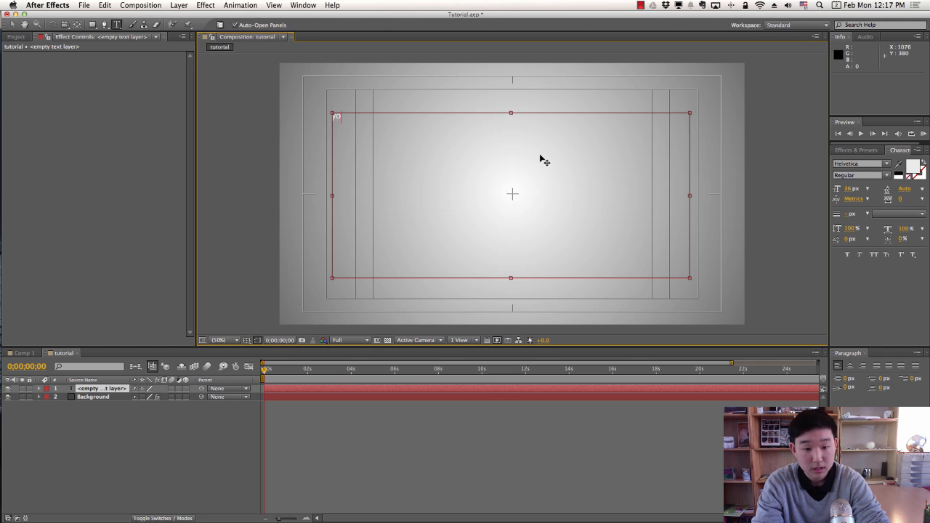
type("Your Name")
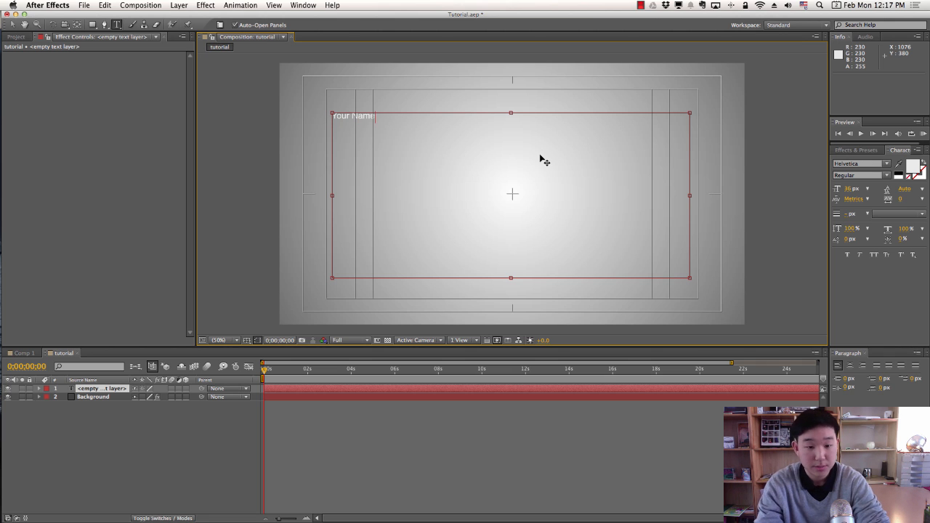
key("BackSpace")
key("BackSpace")
key("BackSpace")
key("BackSpace")
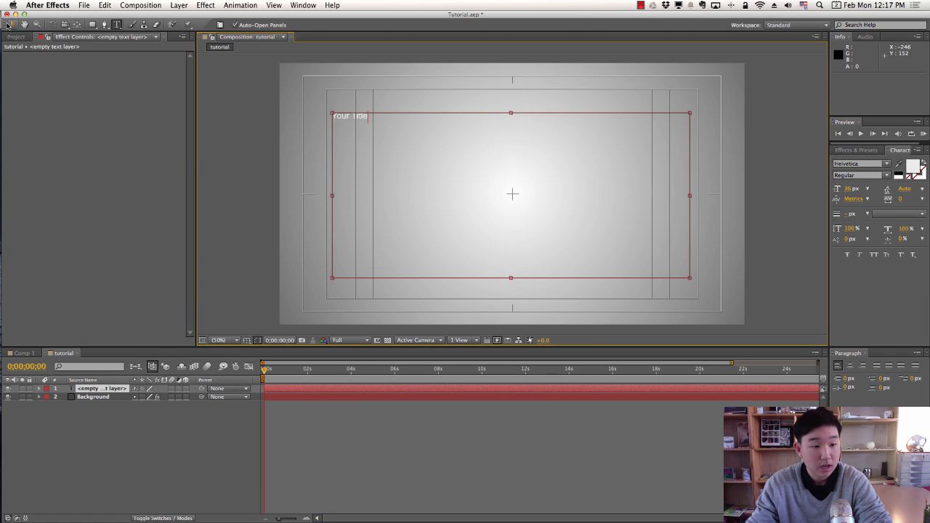
left_click(8, 24)
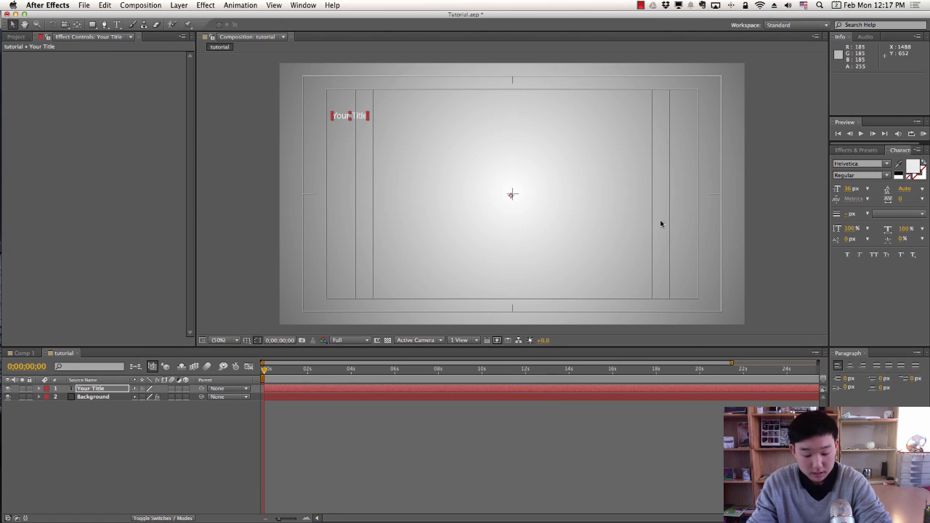
key("y")
left_click(513, 196)
left_click(392, 157)
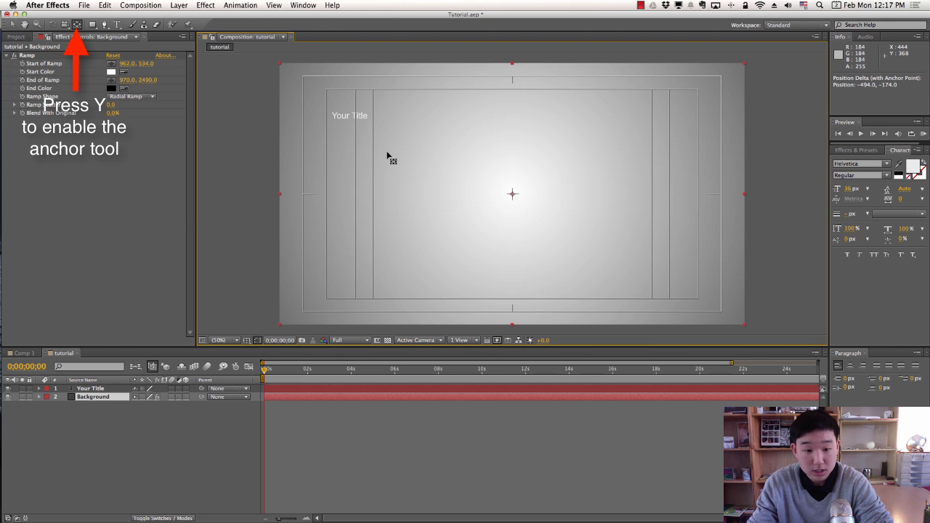
Move the Your Title anchor point, then enlarge the text and shift it toward centre.
left_click(86, 390)
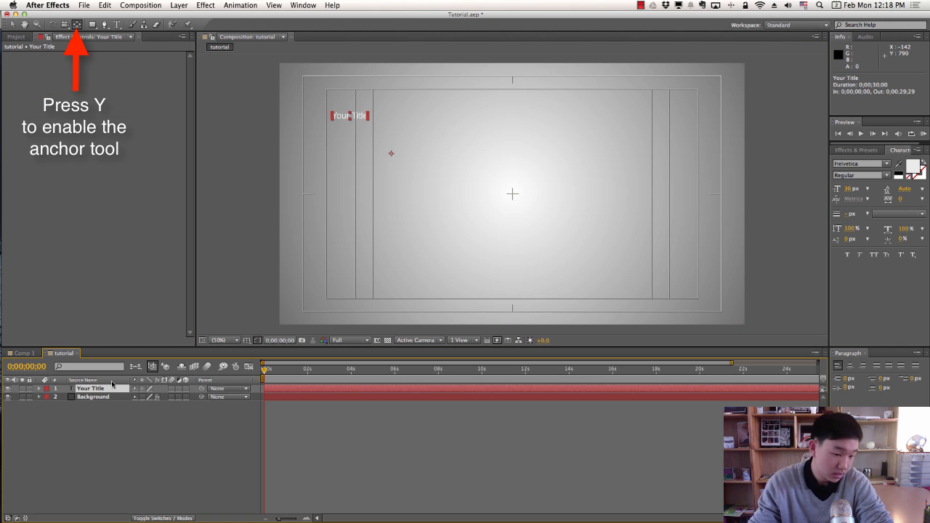
mouse_move(394, 160)
left_mouse_down()
mouse_move(349, 119)
mouse_move(536, 205)
mouse_move(395, 162)
left_mouse_up()
key("v")
left_click_drag(457, 196, 513, 194)
key("y")
key("v")
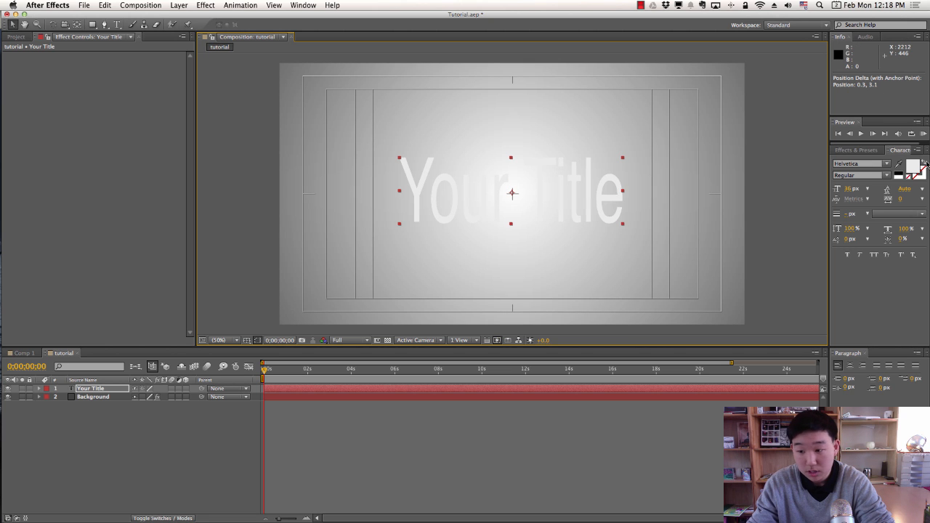
Set the title's text fill colour to black.
left_click(914, 167)
left_click_drag(395, 279, 392, 335)
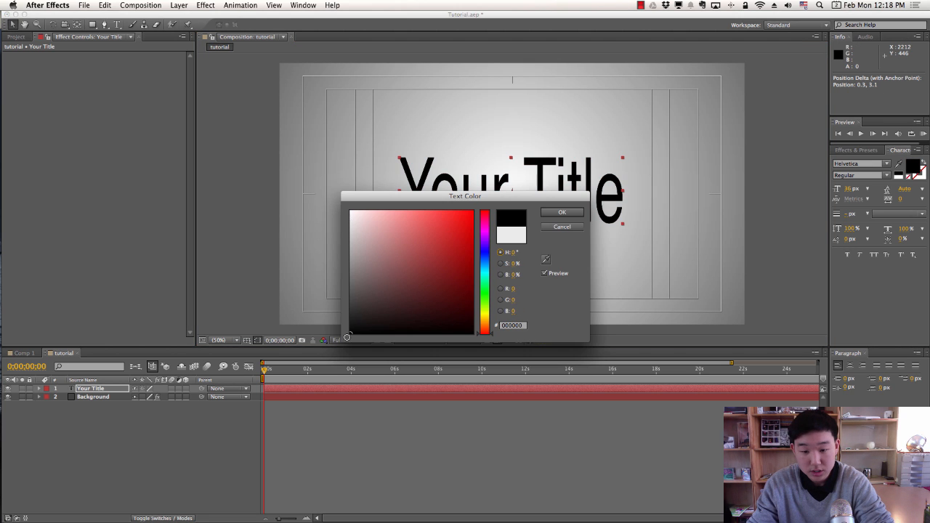
left_click(567, 213)
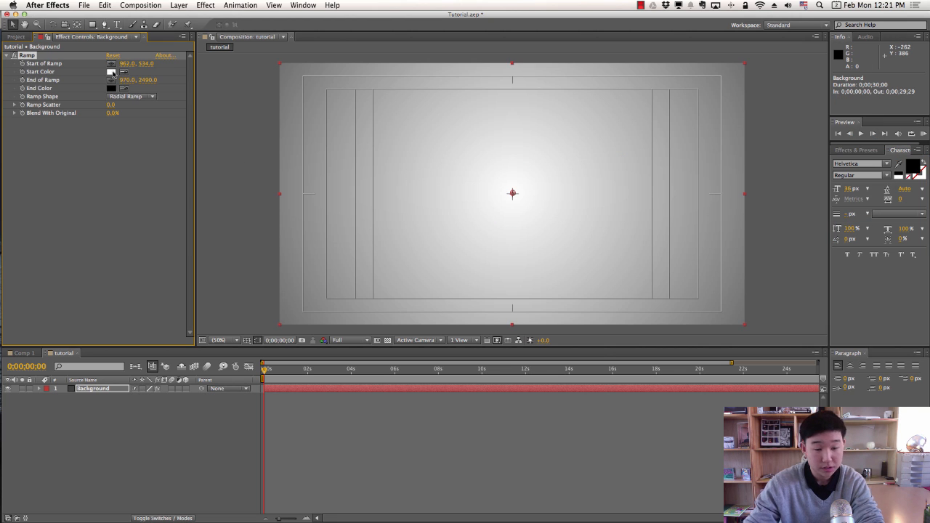
Try light and saturated blue shades as the ramp's start colour.
left_click(111, 72)
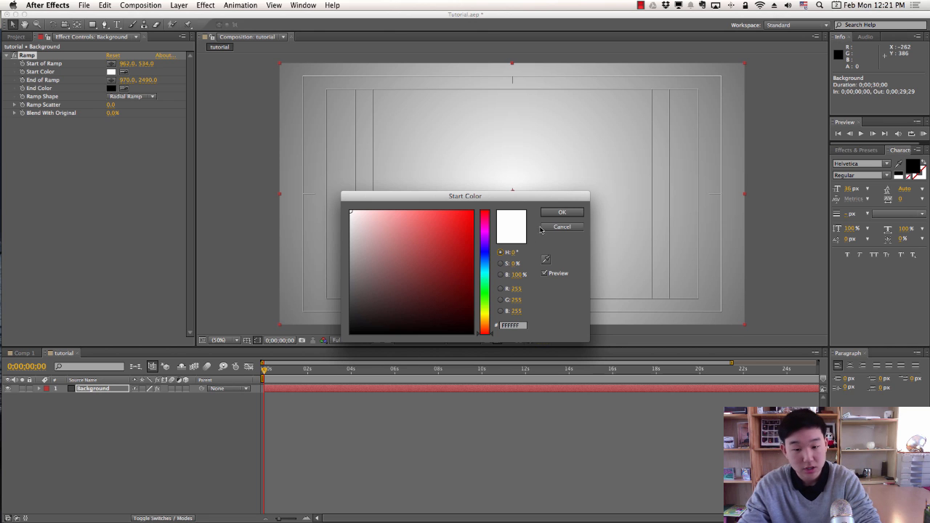
left_click(562, 213)
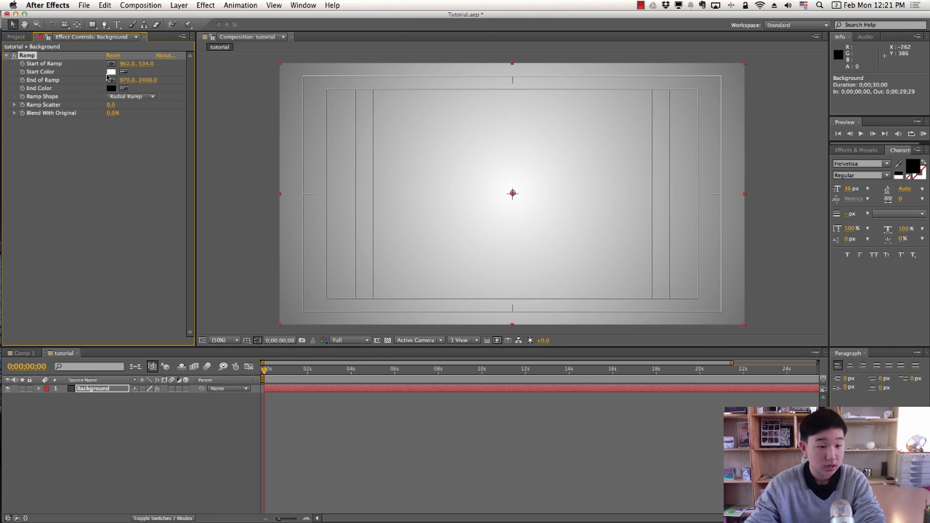
left_click(111, 72)
left_click(485, 266)
left_click_drag(416, 232, 432, 223)
left_click(570, 215)
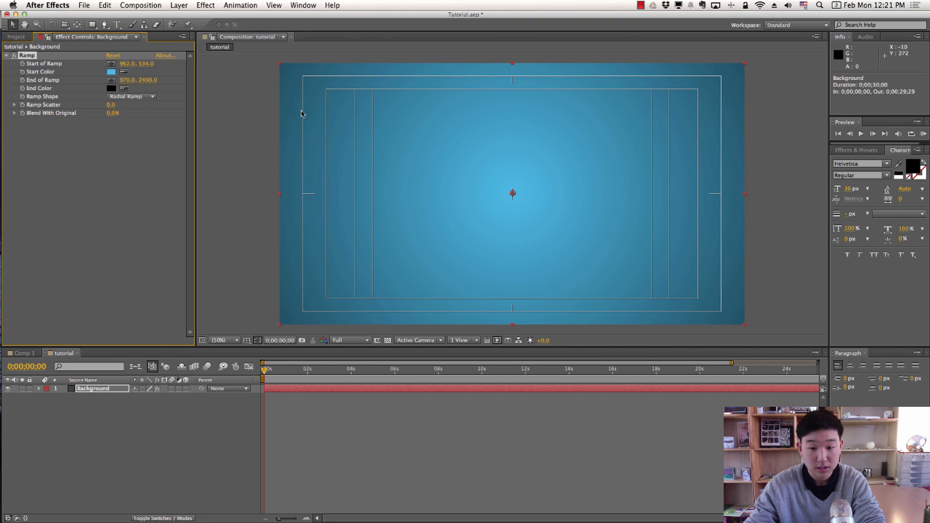
left_click(111, 72)
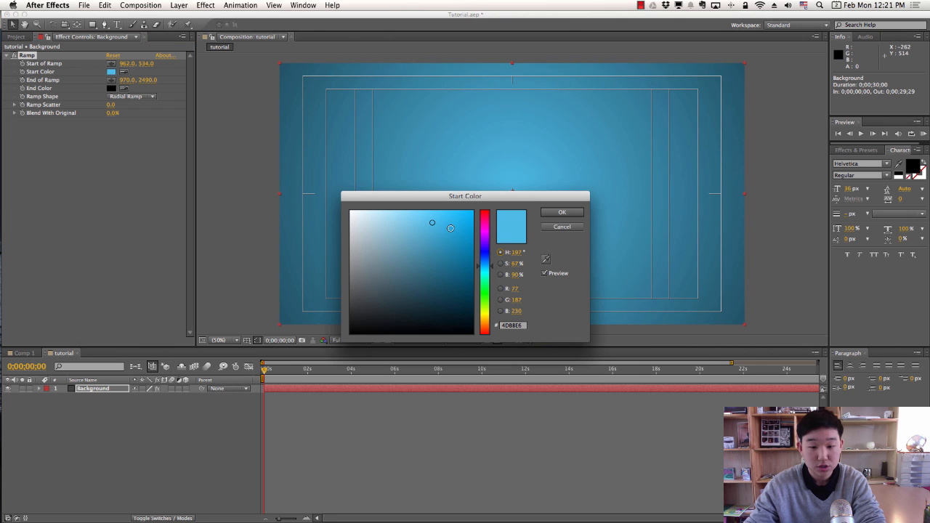
mouse_move(434, 225)
left_mouse_down()
mouse_move(408, 225)
mouse_move(443, 223)
left_mouse_up()
left_click(561, 212)
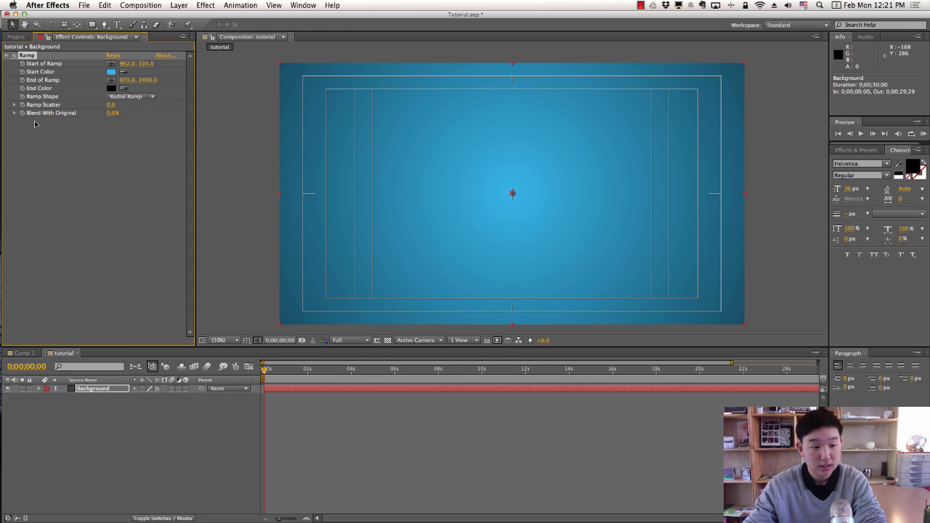
Try magenta, then settle on a blue start colour and move the time to 0;00;00;16.
left_click(112, 72)
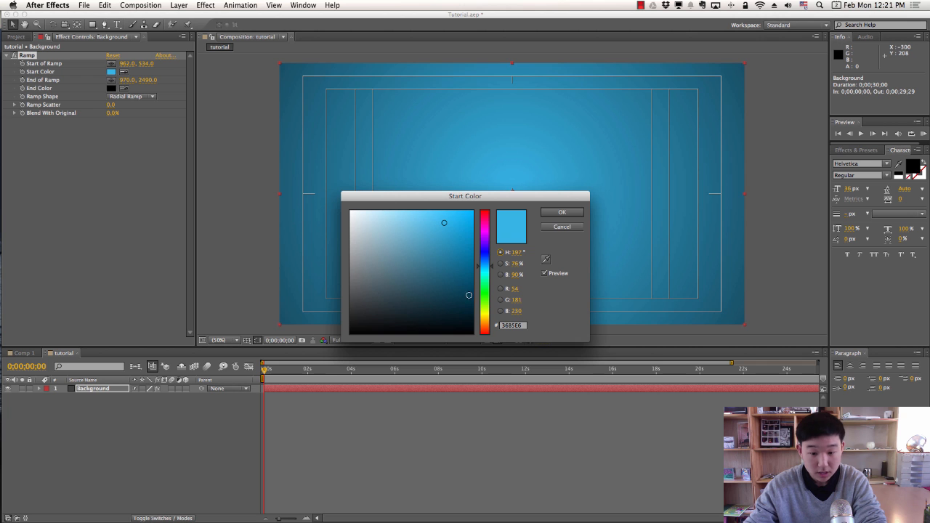
left_click_drag(488, 284, 488, 225)
left_click(554, 213)
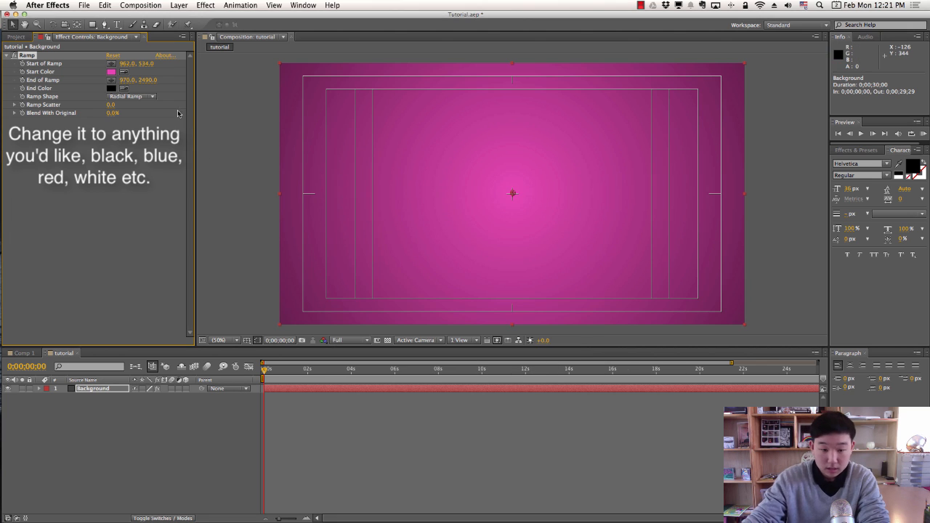
left_click(111, 72)
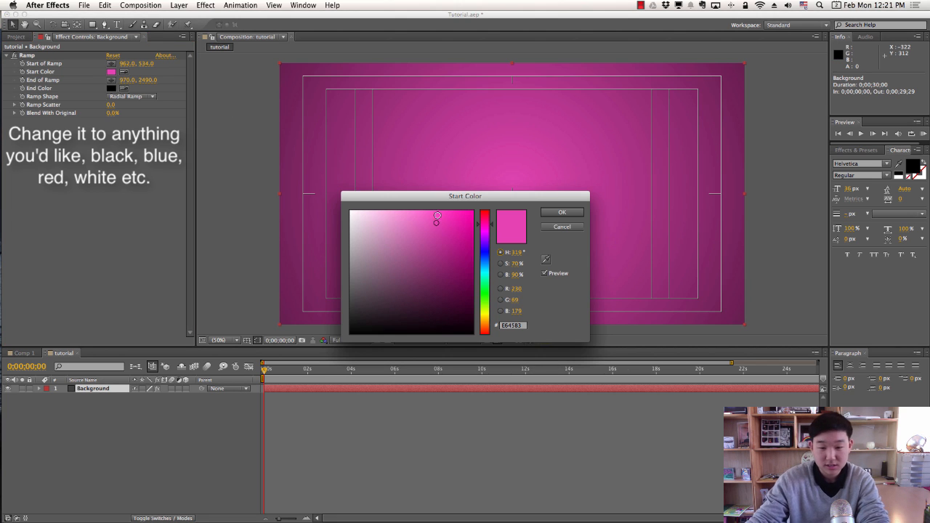
left_click_drag(486, 250, 489, 263)
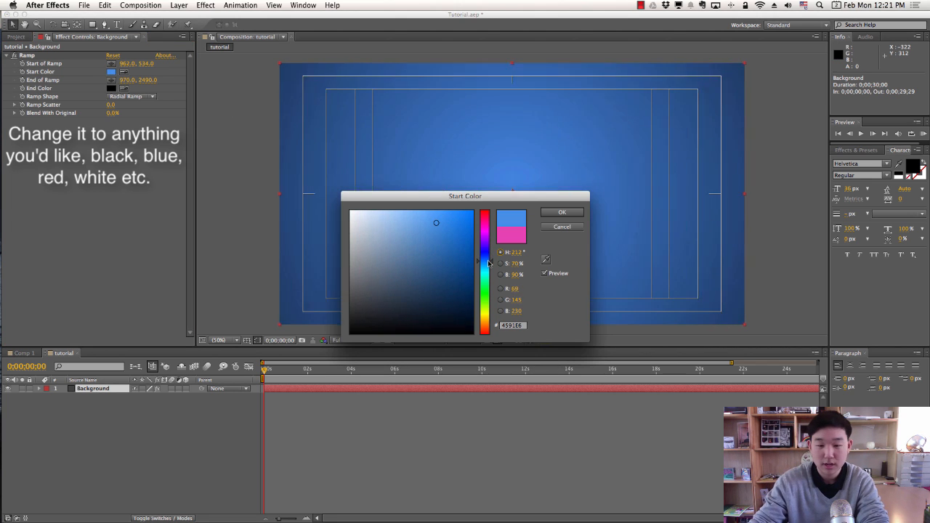
left_click(564, 214)
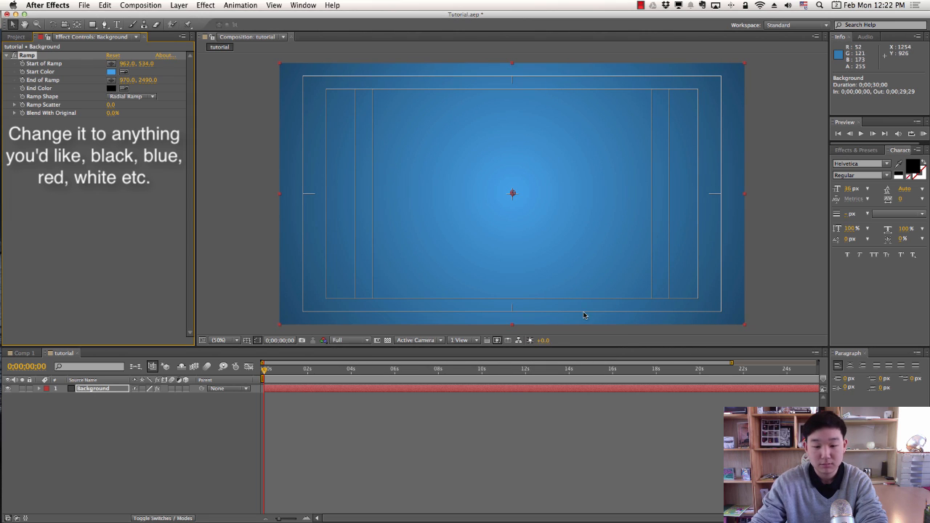
left_click_drag(267, 369, 277, 370)
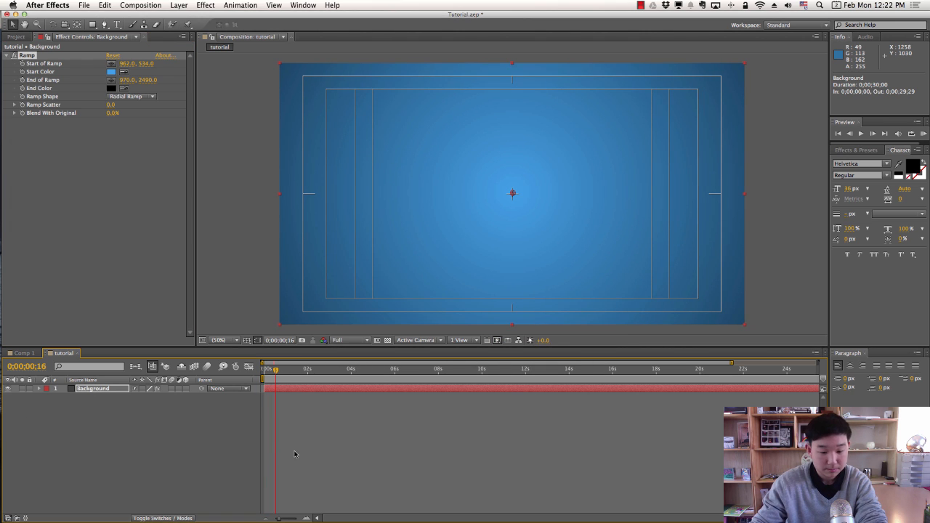
Zoom the timeline, reposition the playhead, and draw a paragraph text box across the frame.
left_click_drag(305, 518, 307, 519)
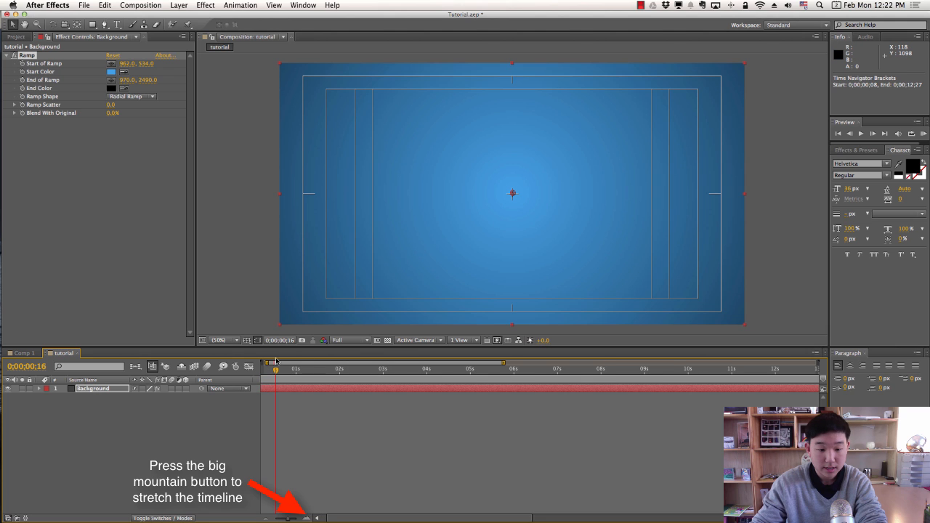
left_click_drag(276, 370, 306, 373)
left_click(117, 24)
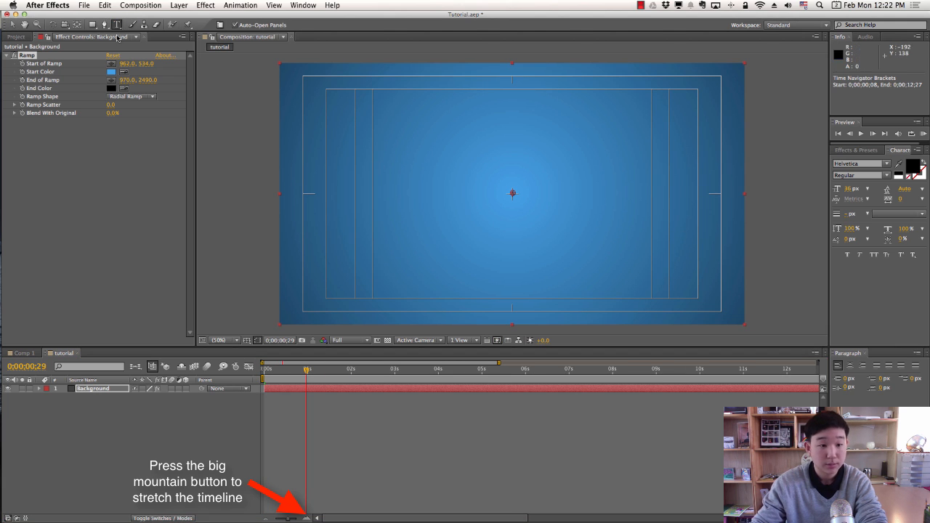
left_click_drag(360, 132, 687, 258)
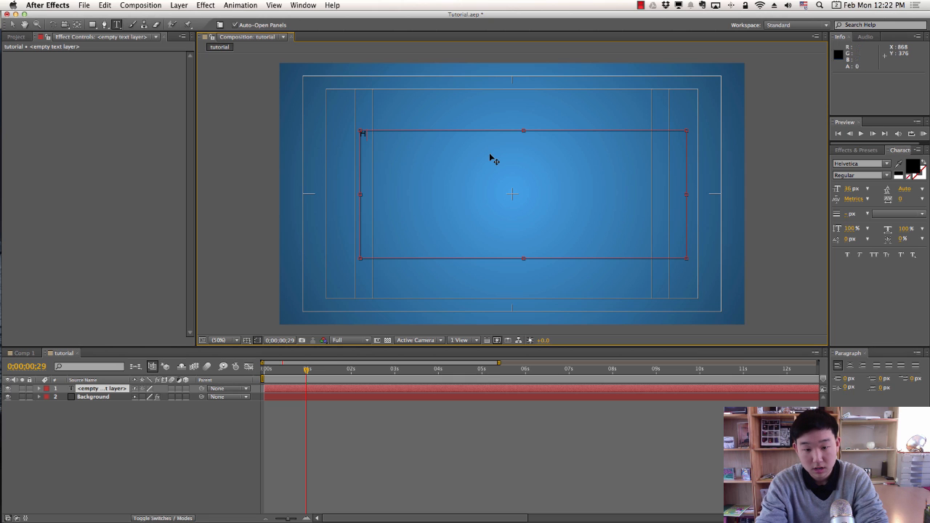
Type 'Hall Of Fame' into the text box and move its anchor point onto the text.
type("Hall Of Fame")
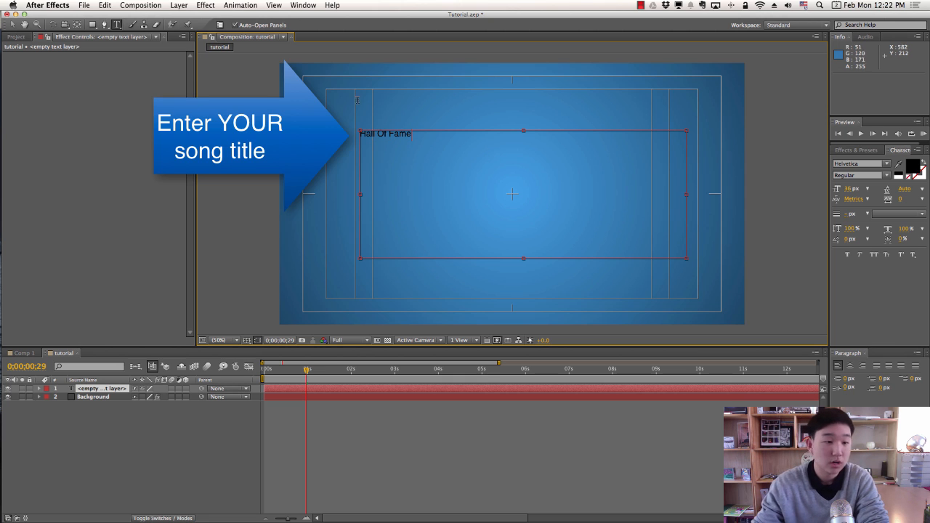
left_click(13, 25)
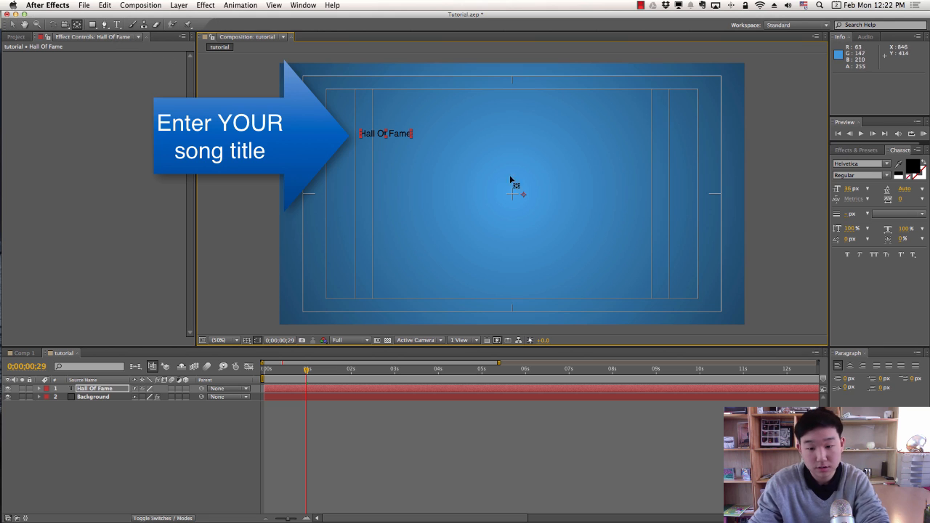
left_click_drag(519, 195, 510, 194)
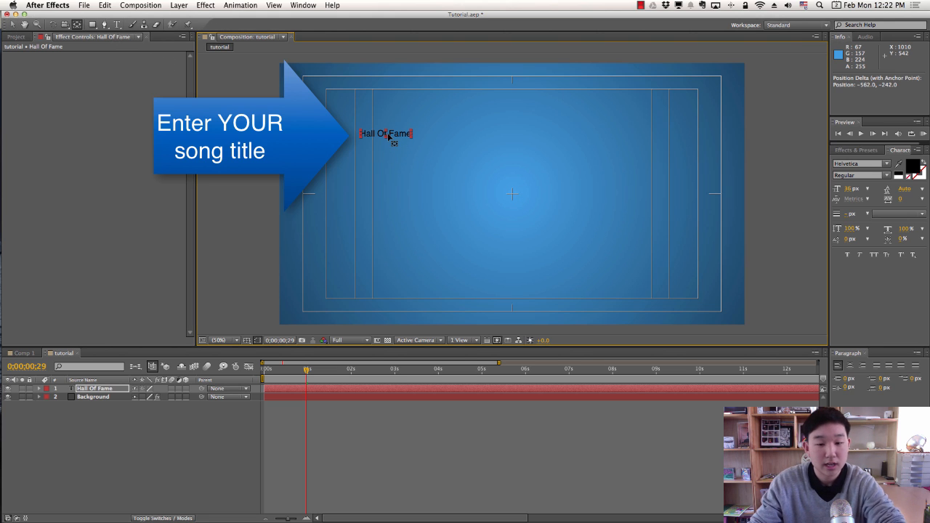
left_click_drag(387, 135, 425, 183)
Recentre the anchor point and enlarge the title, placing it at 959, 438 above centre.
key("y")
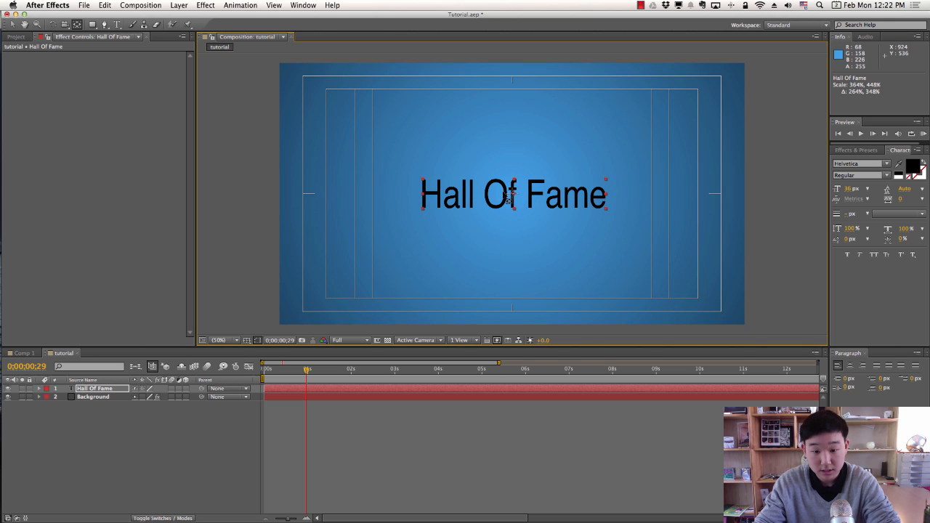
left_click_drag(513, 198, 398, 153)
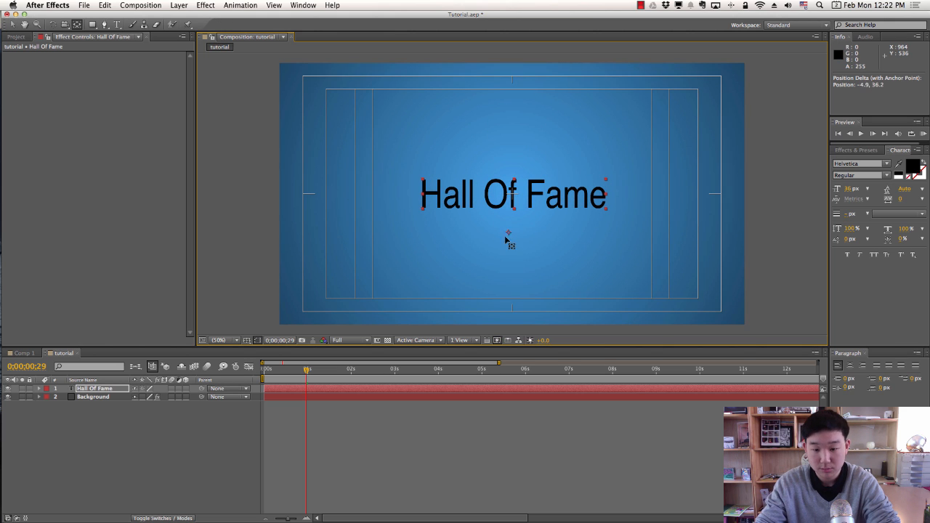
left_click_drag(506, 240, 511, 254)
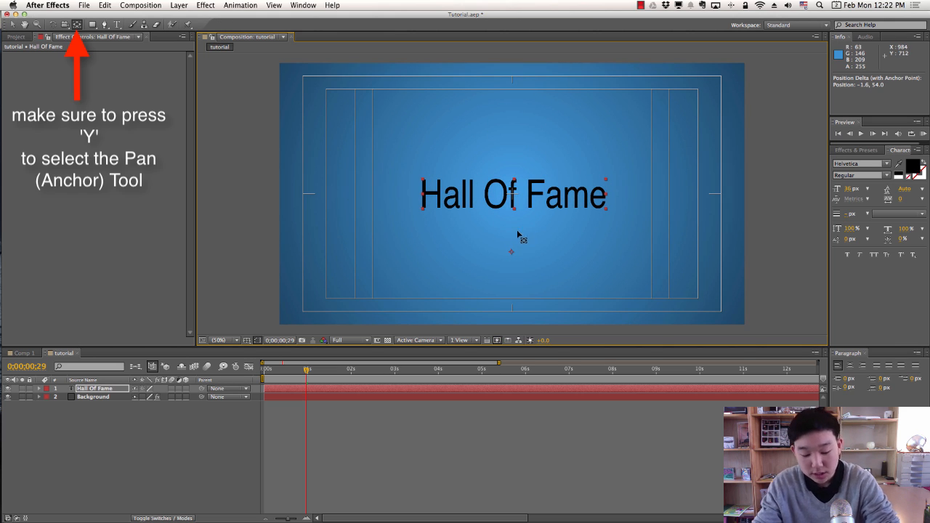
key("v")
left_click_drag(423, 181, 446, 177)
key("y")
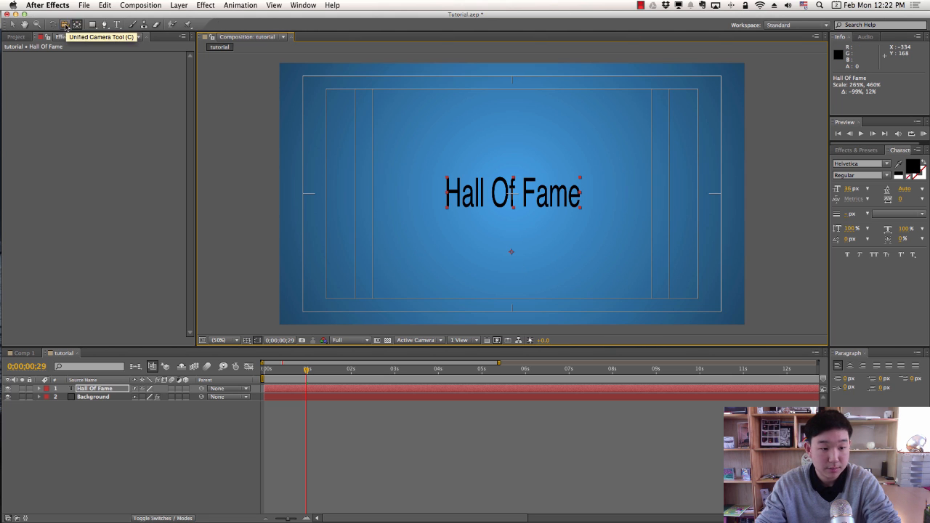
left_click_drag(513, 254, 512, 193)
key("v")
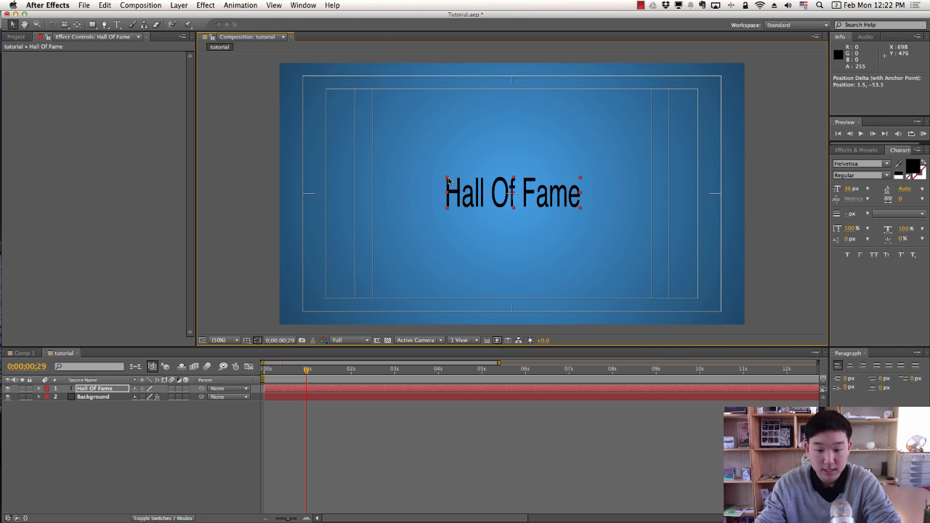
left_click_drag(448, 182, 404, 171)
left_click_drag(436, 187, 434, 166)
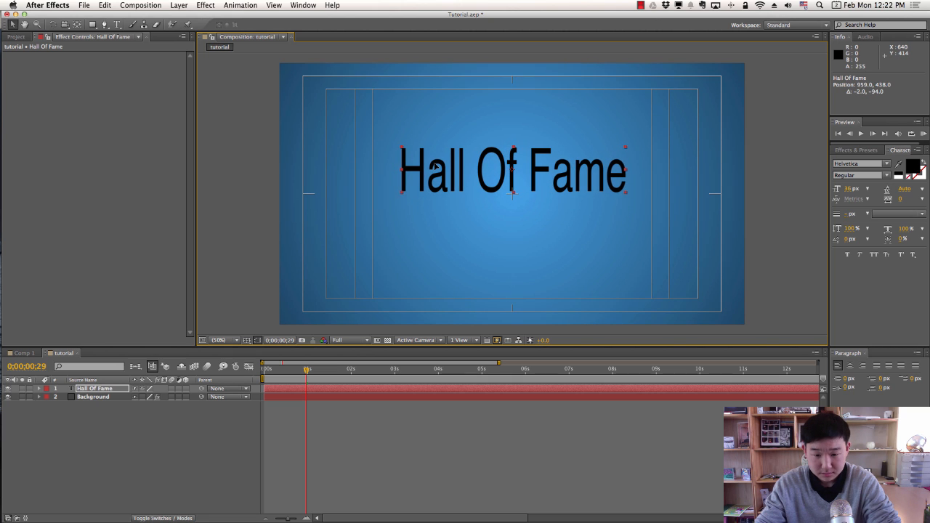
Turn on the title/action safe guides, then shrink the Hall Of Fame title and move it slightly down.
left_click(247, 340)
left_click(247, 340)
left_click(247, 341)
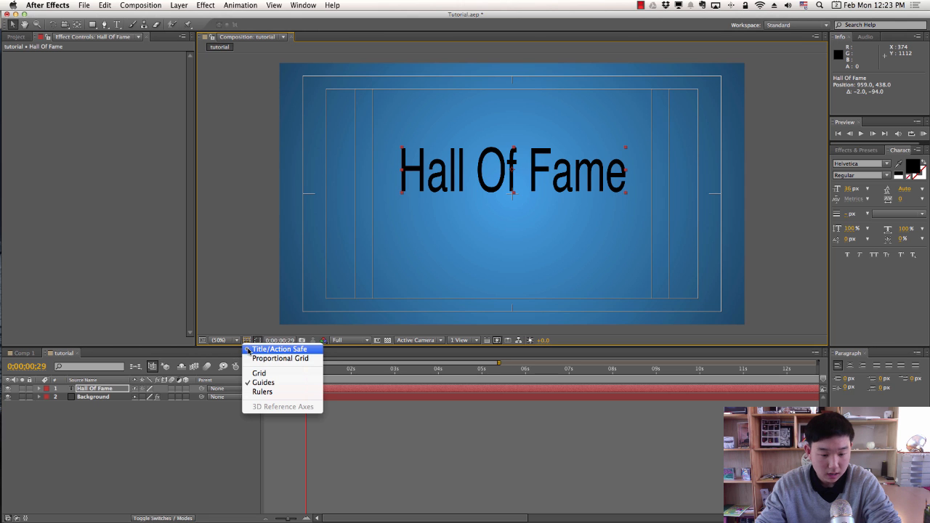
left_click(251, 342)
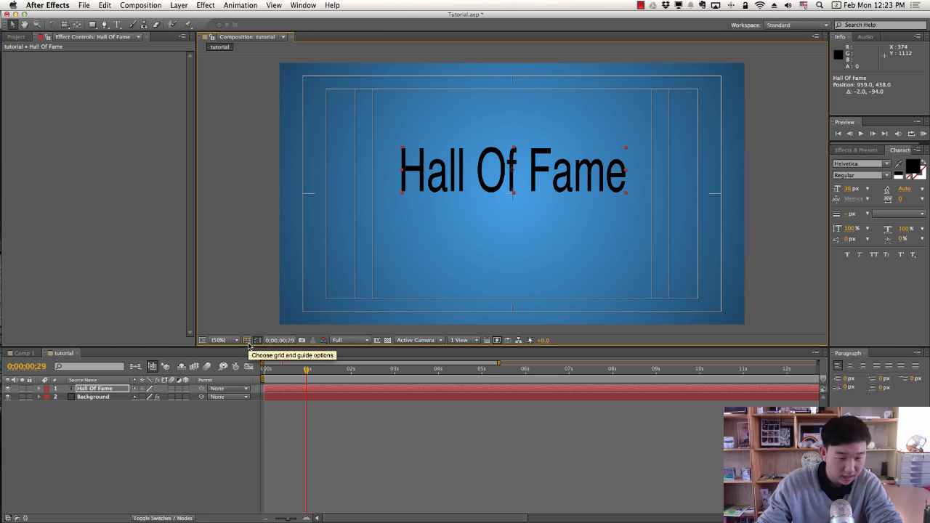
left_click(247, 340)
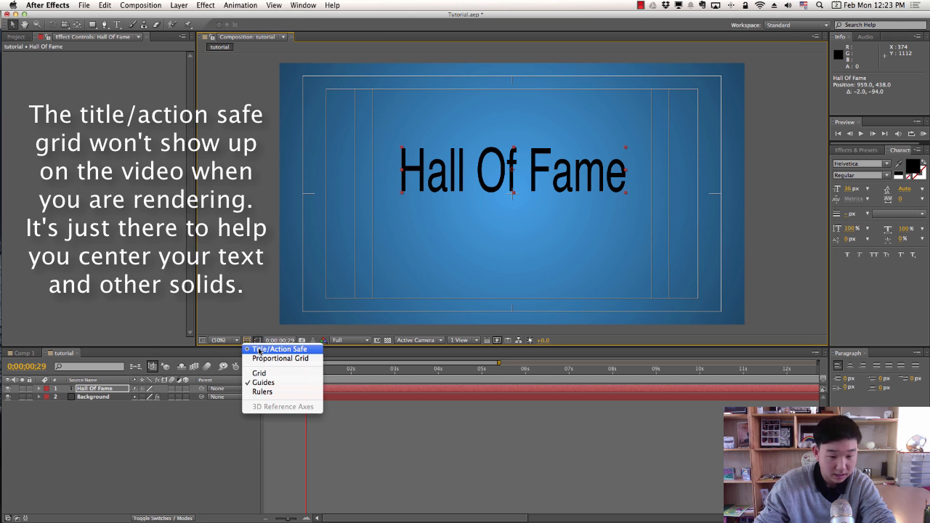
left_click(260, 349)
left_click(247, 341)
left_click(260, 350)
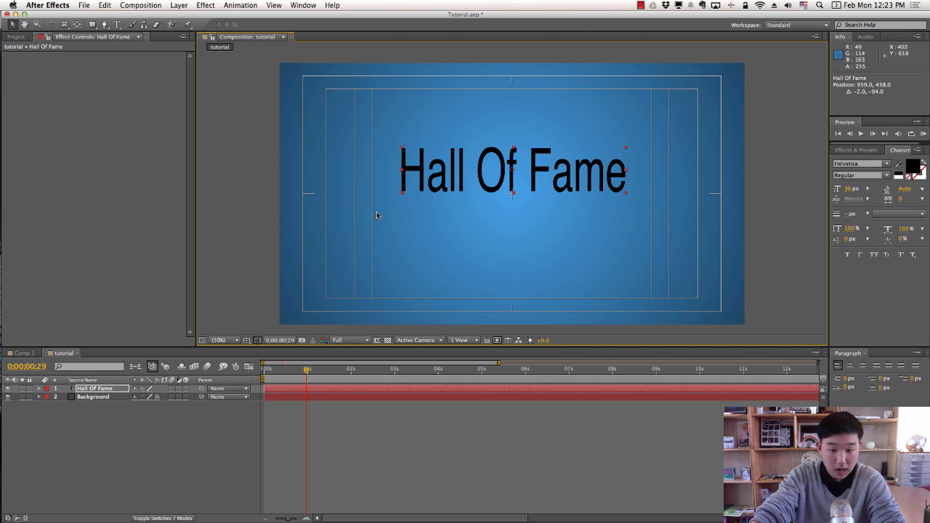
left_click_drag(402, 150, 406, 154)
left_click_drag(501, 166, 511, 179)
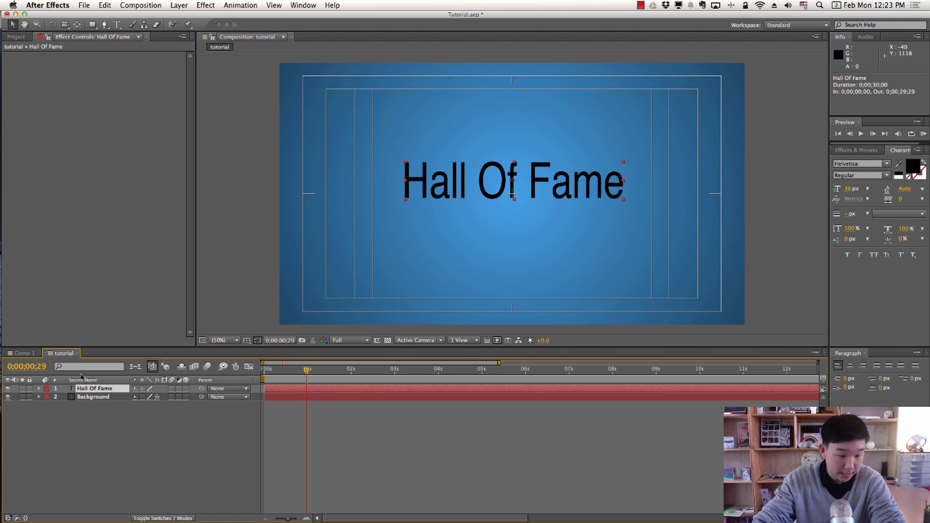
Expand the Hall Of Fame layer's Transform properties and set its Scale to 0%.
left_click(39, 389)
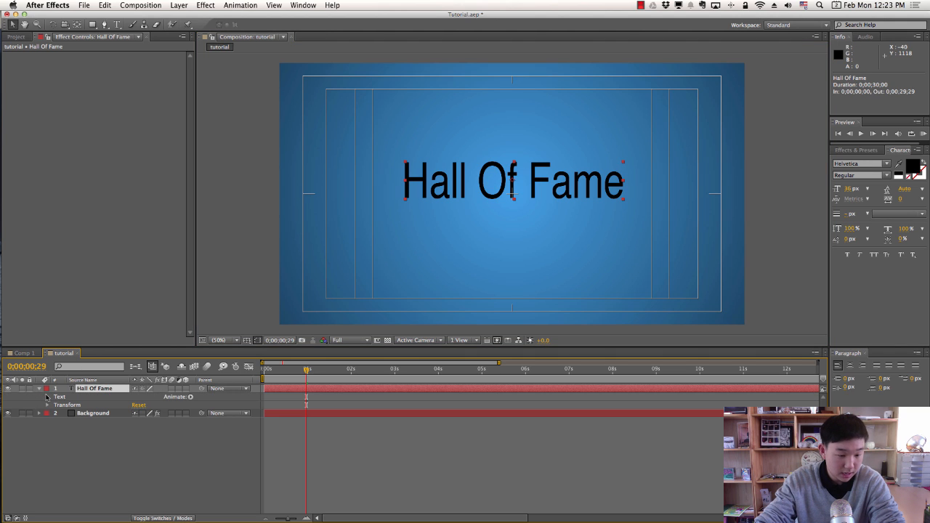
left_click(48, 405)
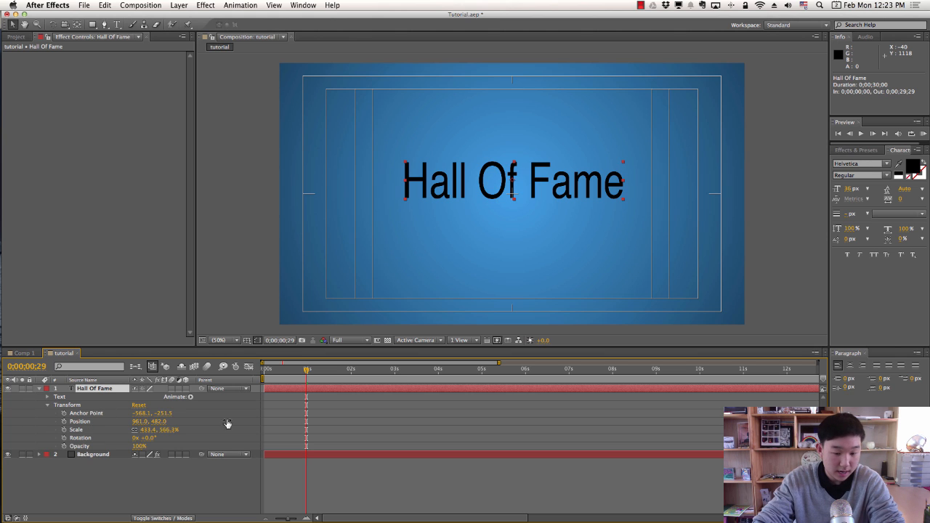
left_click(155, 434)
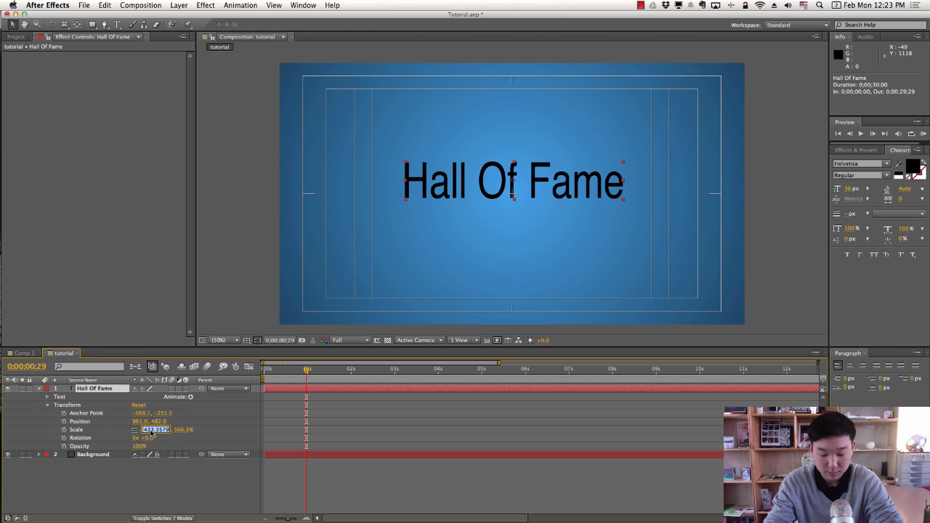
type("6")
key("Return")
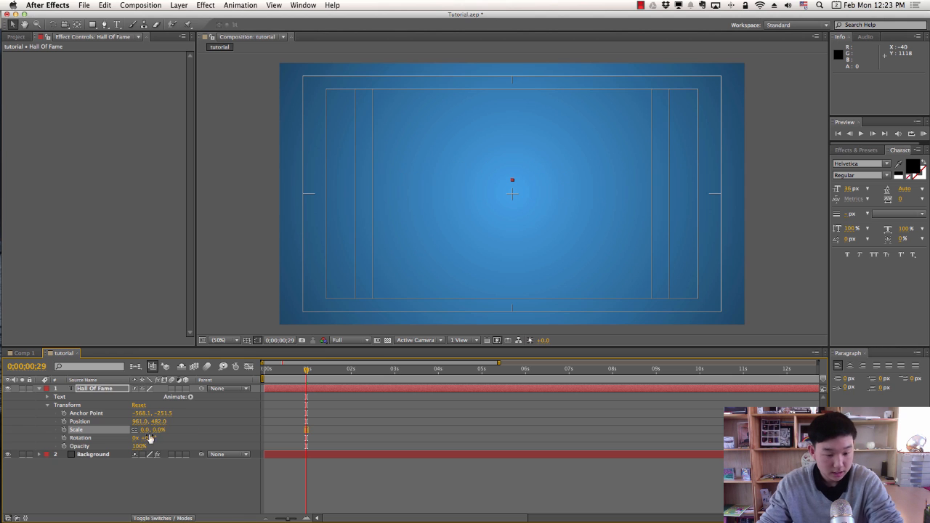
Keyframe Scale at 0% at 0;00;00;20 and 100% at 0;00;01;04.
left_click_drag(306, 372, 293, 379)
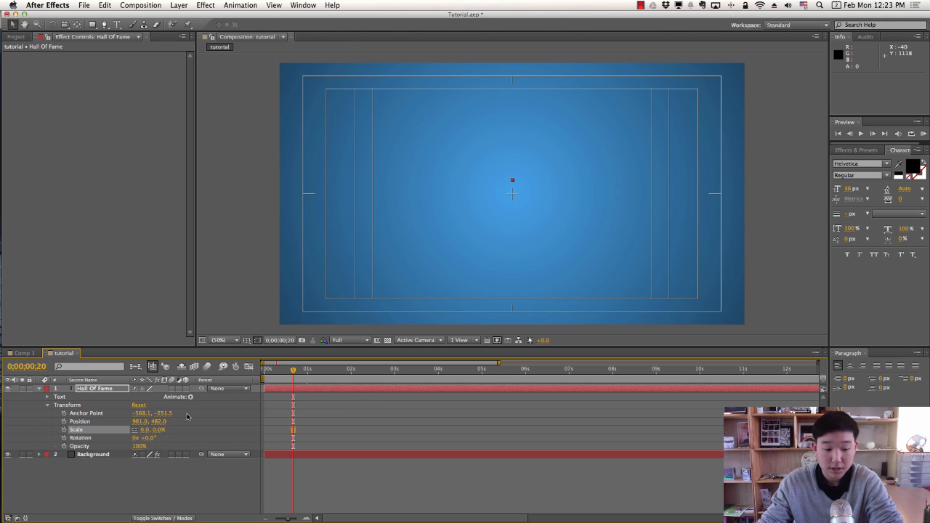
left_click(65, 430)
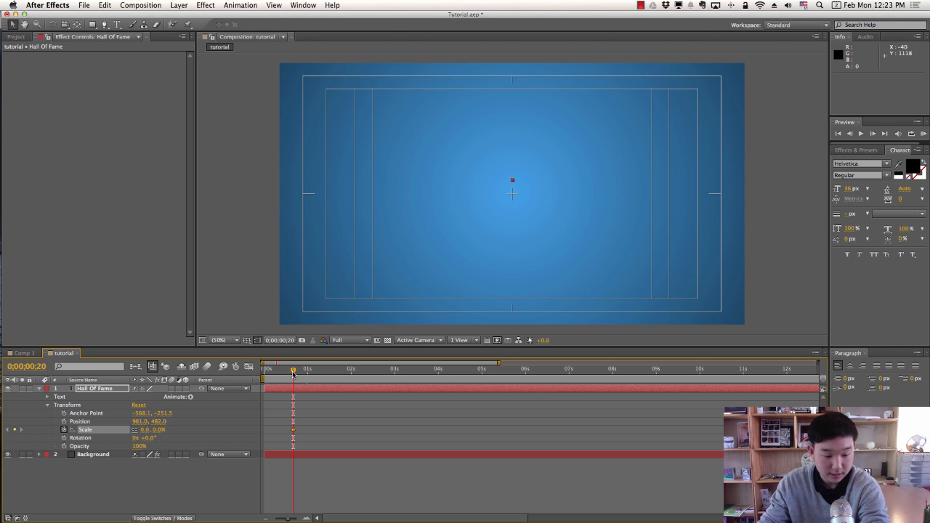
left_click_drag(293, 372, 313, 373)
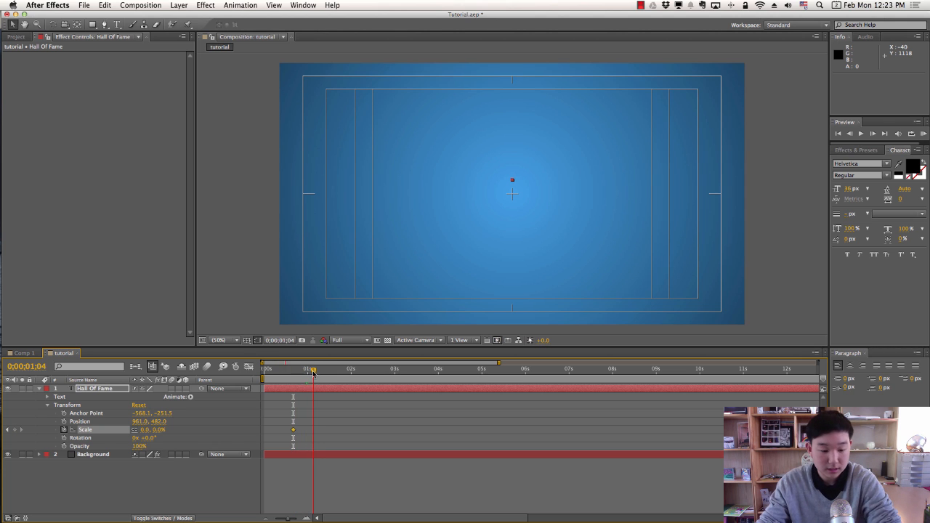
left_click(148, 431)
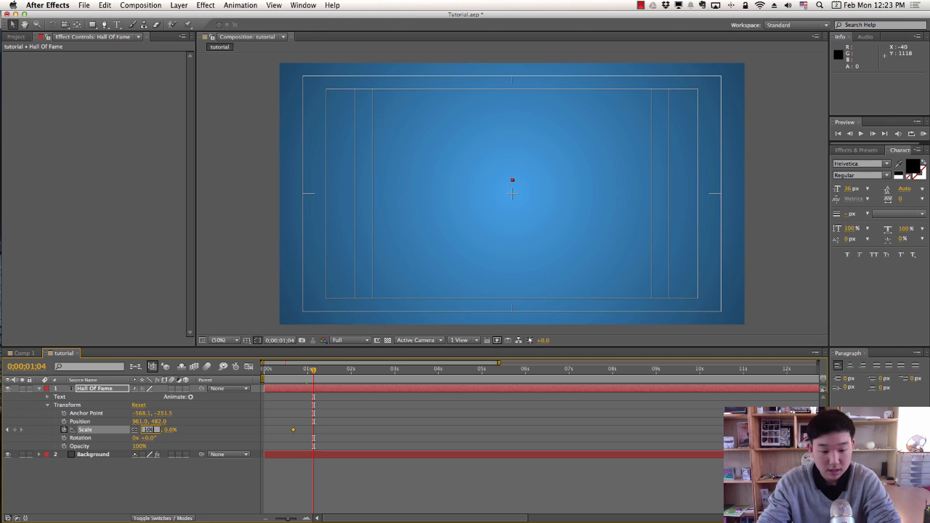
type("100")
key("Return")
Scrub through and preview the title's scale-up animation from the start.
left_click(290, 373)
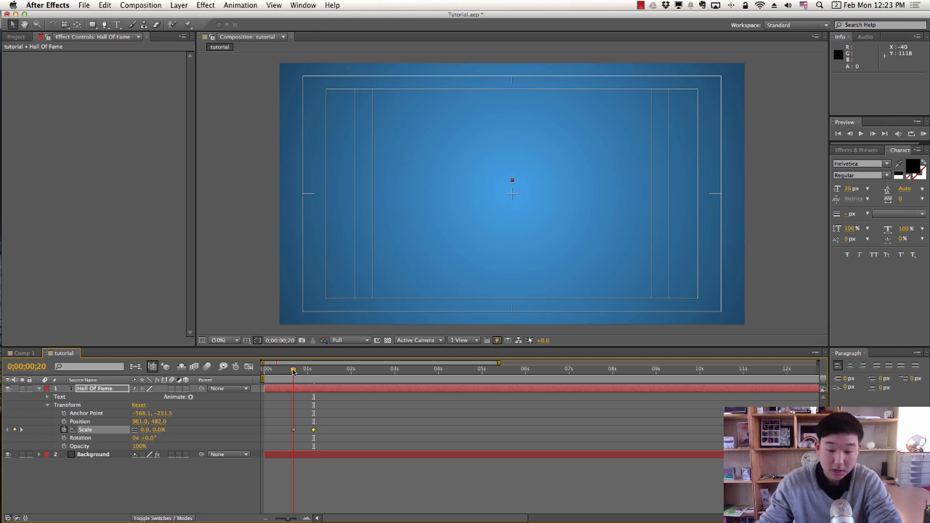
left_click(299, 371)
left_click_drag(298, 370, 318, 370)
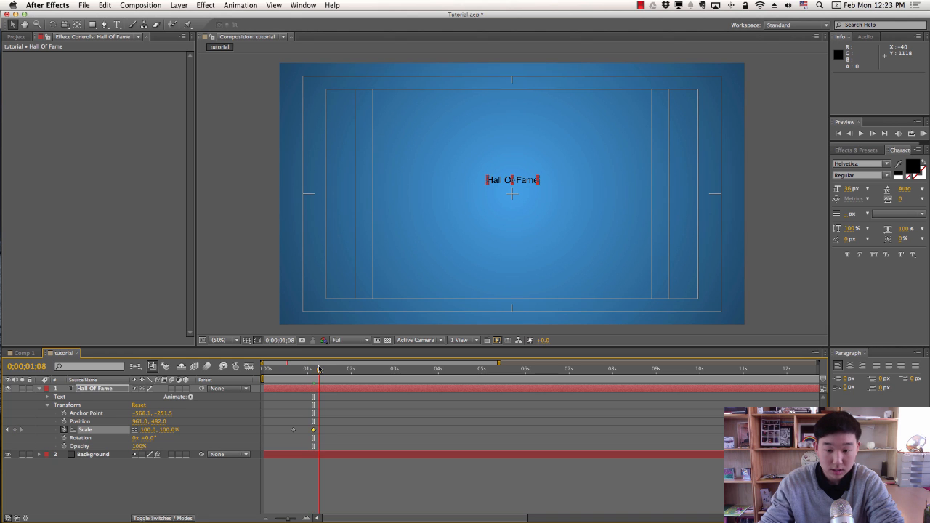
left_click(293, 371)
key("space")
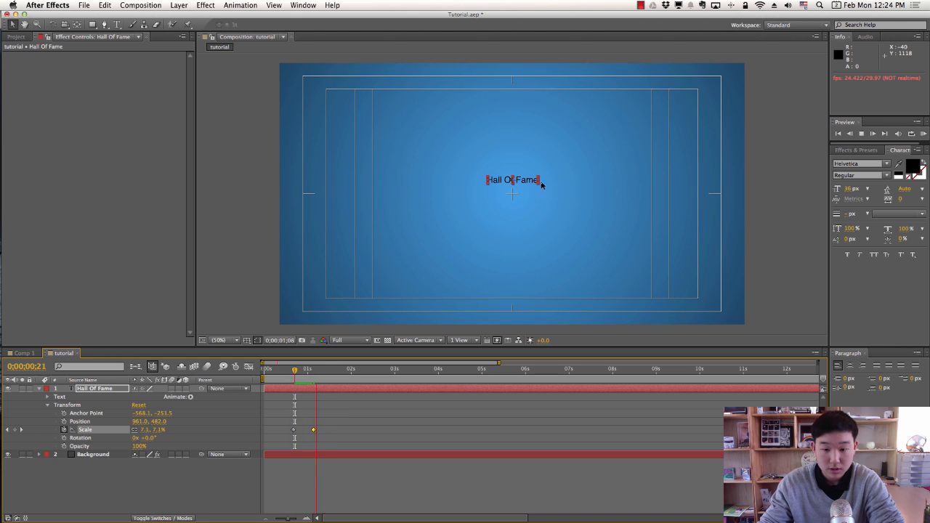
Drag the second keyframe's Scale value up to a much larger end size.
key("space")
left_click(284, 372)
key("space")
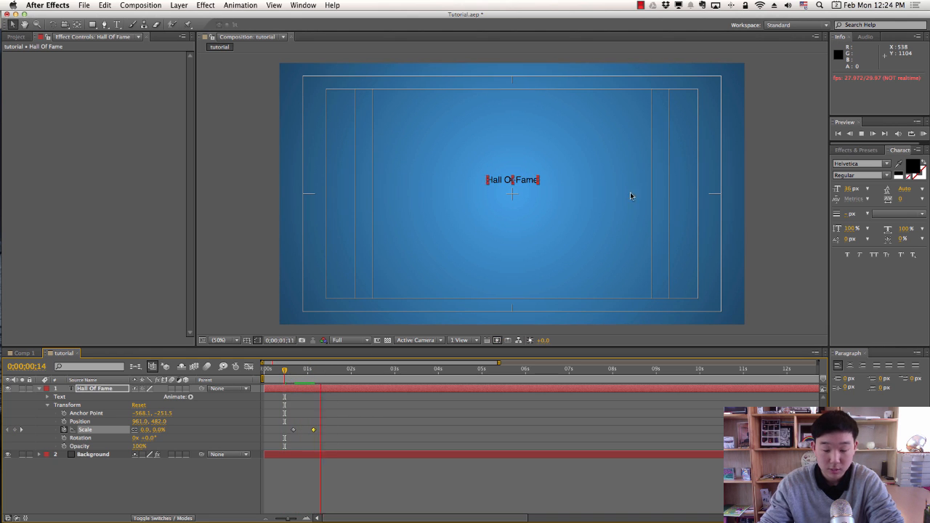
key("space")
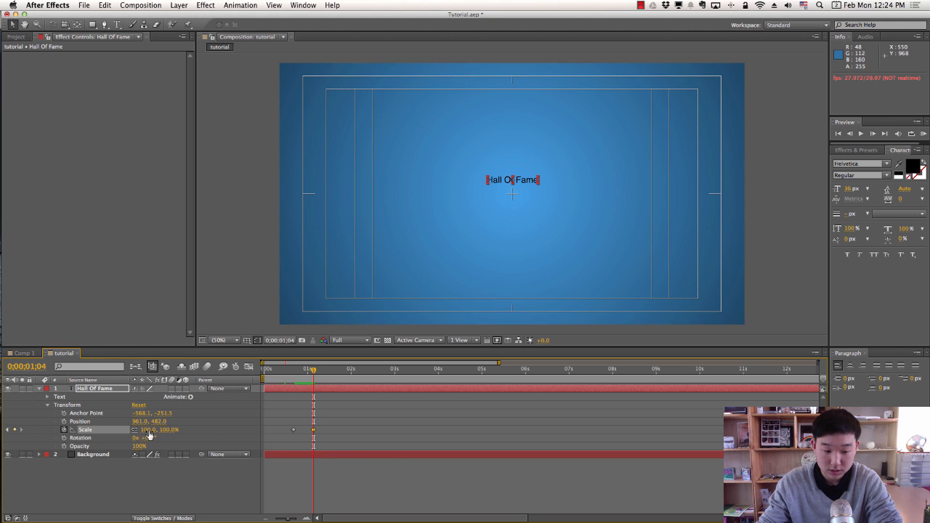
left_click_drag(149, 429, 405, 434)
Preview the larger scale-up a few times from near the start.
left_click(286, 373)
key("space")
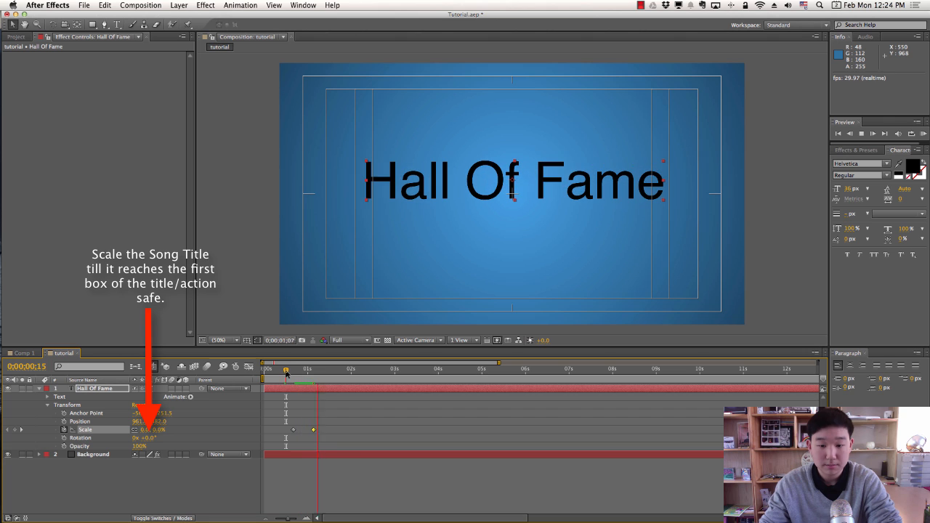
key("space")
mouse_move(314, 375)
left_mouse_down()
mouse_move(268, 372)
mouse_move(298, 372)
left_mouse_up()
key("space")
left_click(368, 402)
key("space")
Move the end Scale keyframe slightly earlier to 0;00;01;02 and preview.
key("space")
left_click_drag(314, 431, 311, 430)
left_click(284, 372)
key("space")
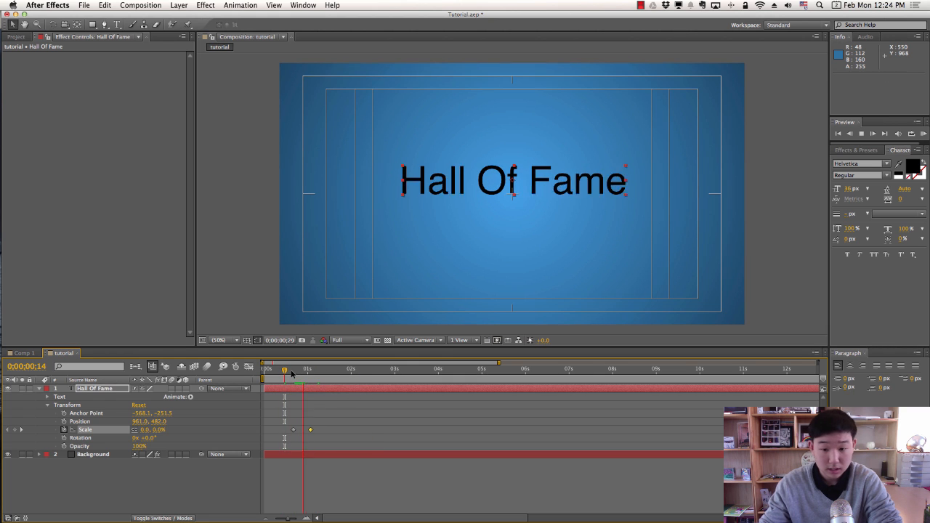
key("space")
At the end keyframe, trim the title to 512.6, 591.0% and deselect the keyframes.
key("j")
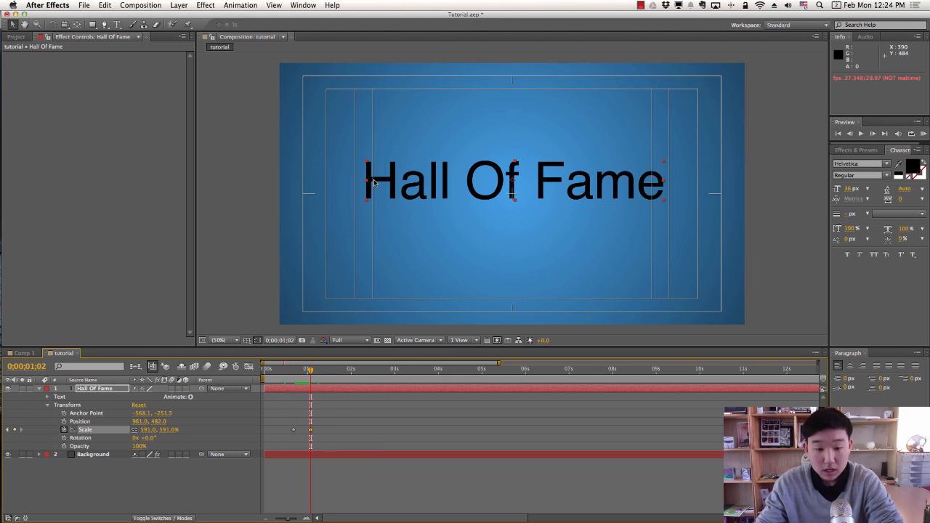
left_click_drag(366, 181, 387, 182)
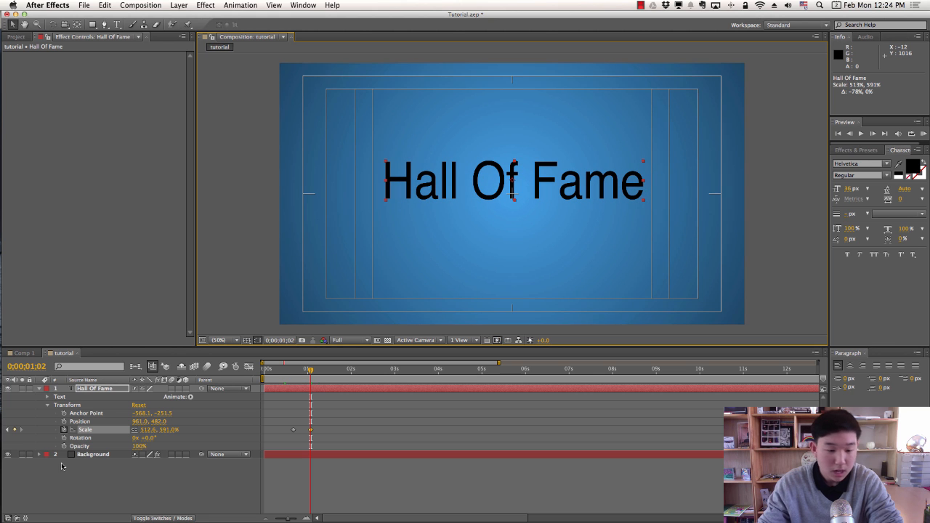
left_click(99, 391)
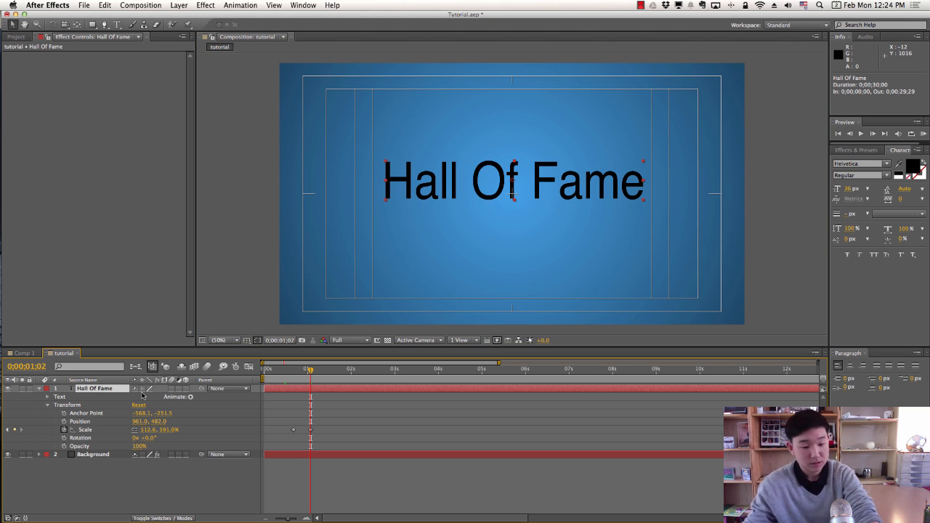
left_click_drag(281, 410, 323, 441)
left_click(312, 434)
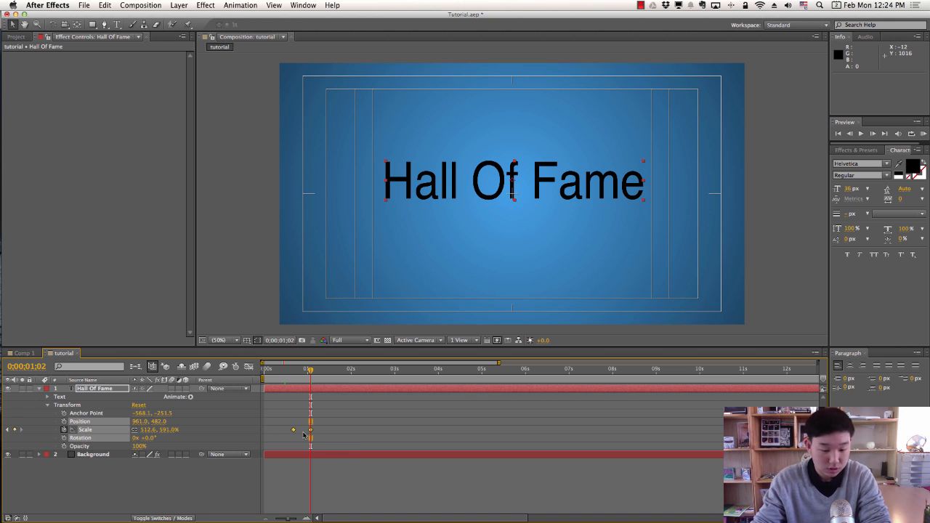
Apply easing to the end Scale keyframe and preview the eased animation.
right_click(313, 434)
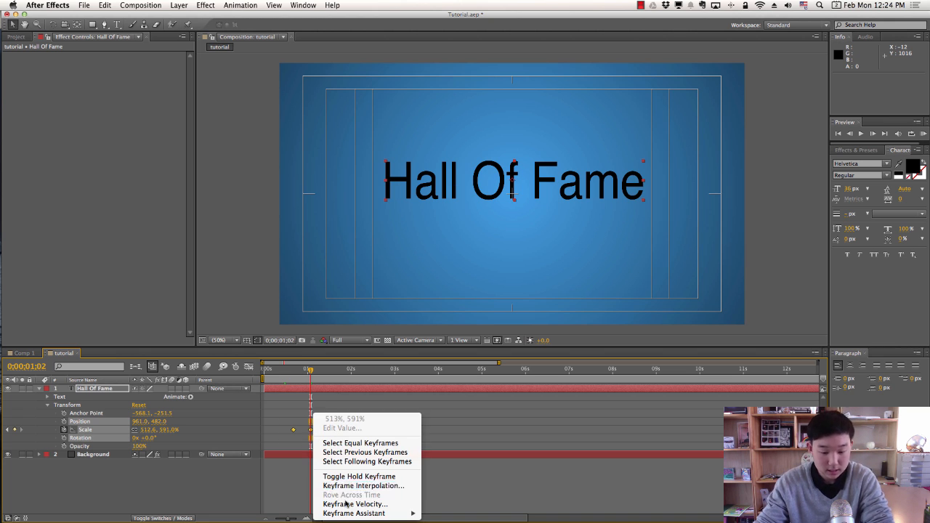
mouse_move(338, 513)
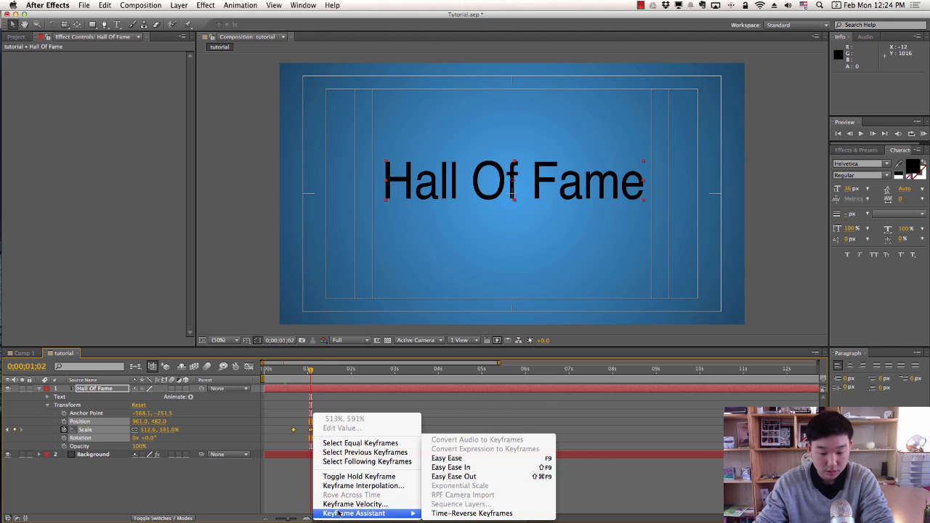
left_click(464, 458)
left_click(295, 370)
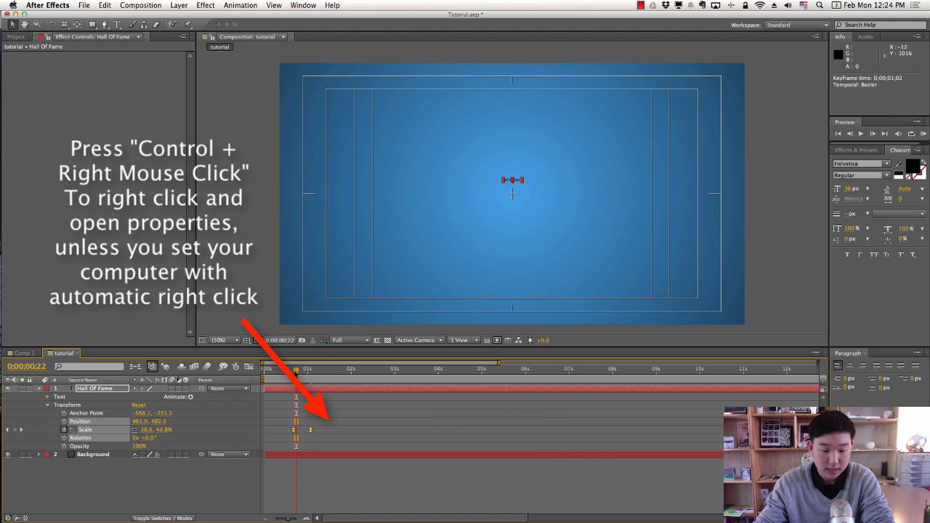
key("space")
Select the Hall Of Fame layer and preview the scale-up from before the title appears.
key("space")
left_click(292, 415)
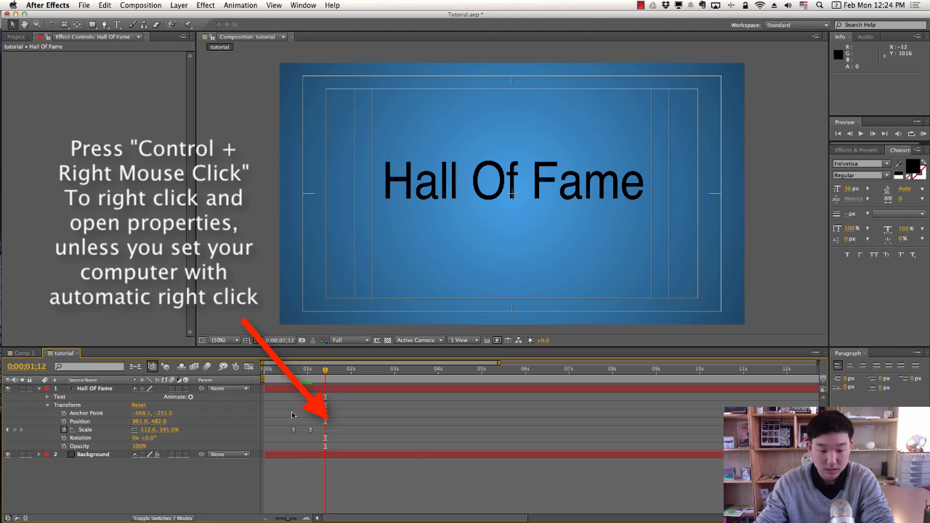
left_click(298, 371)
key("space")
key("space")
left_click(287, 371)
key("space")
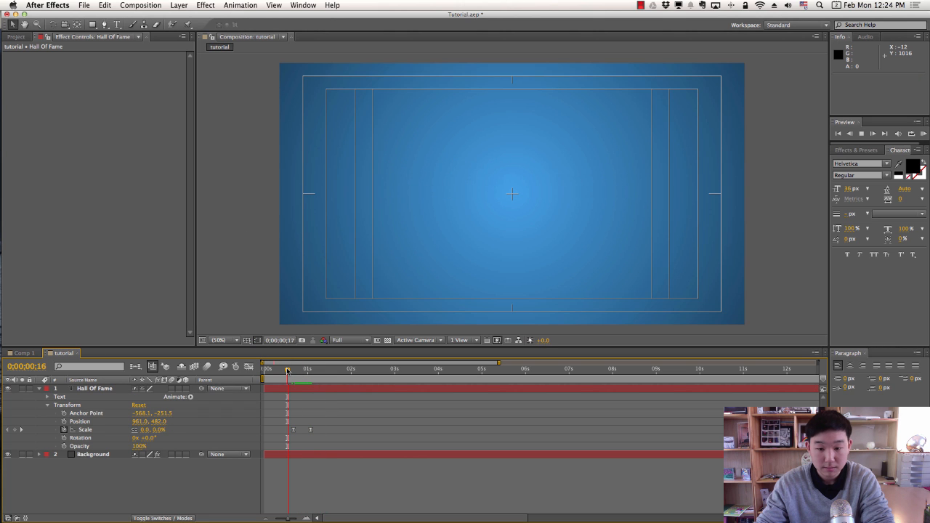
key("space")
left_click(299, 389)
left_click_drag(297, 377, 287, 378)
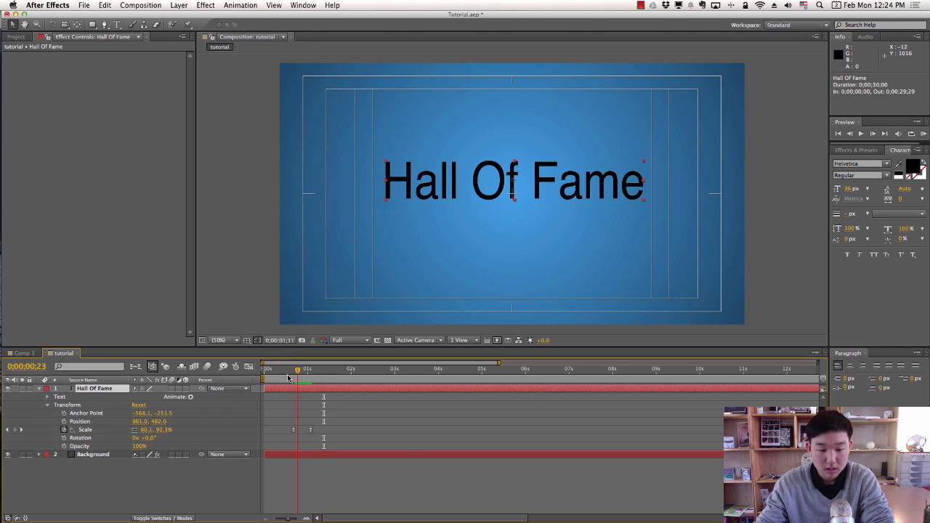
left_click(288, 377)
key("space")
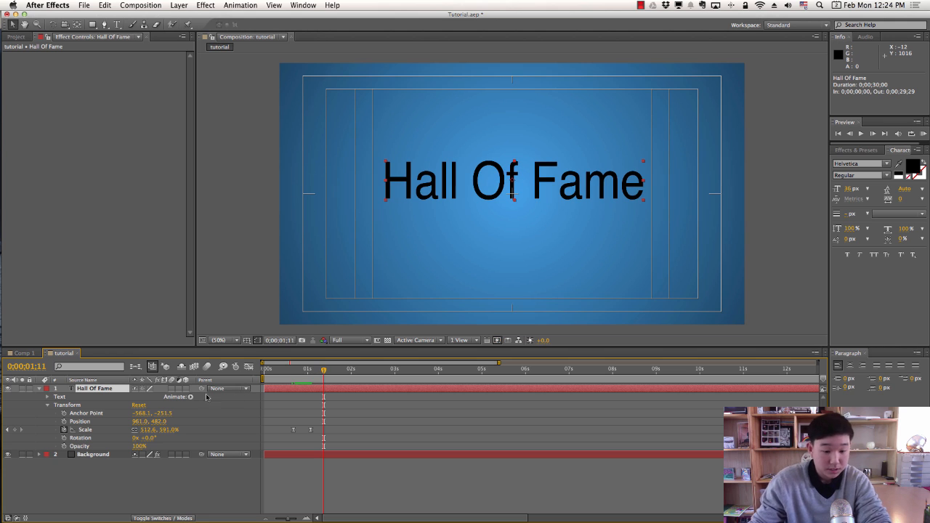
left_click(266, 377)
key("space")
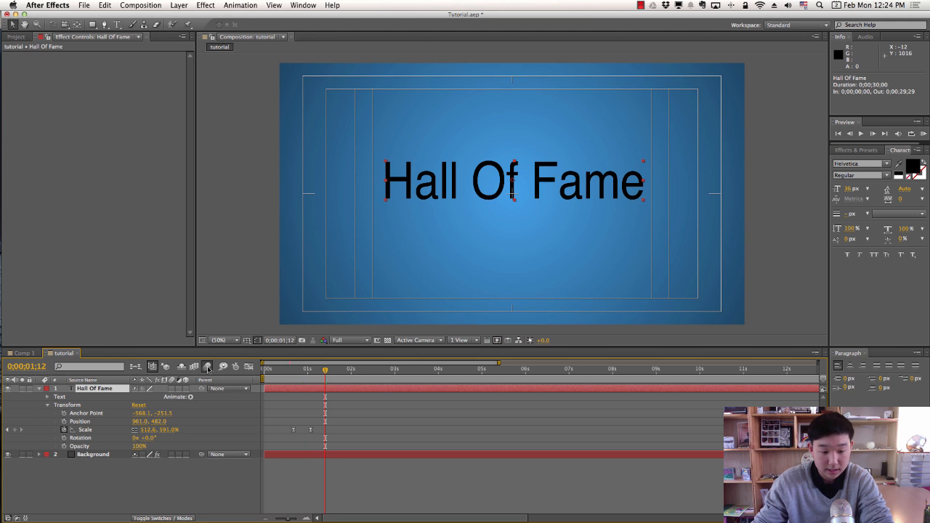
Turn on motion blur and preview the blurred scale-up.
left_click(208, 367)
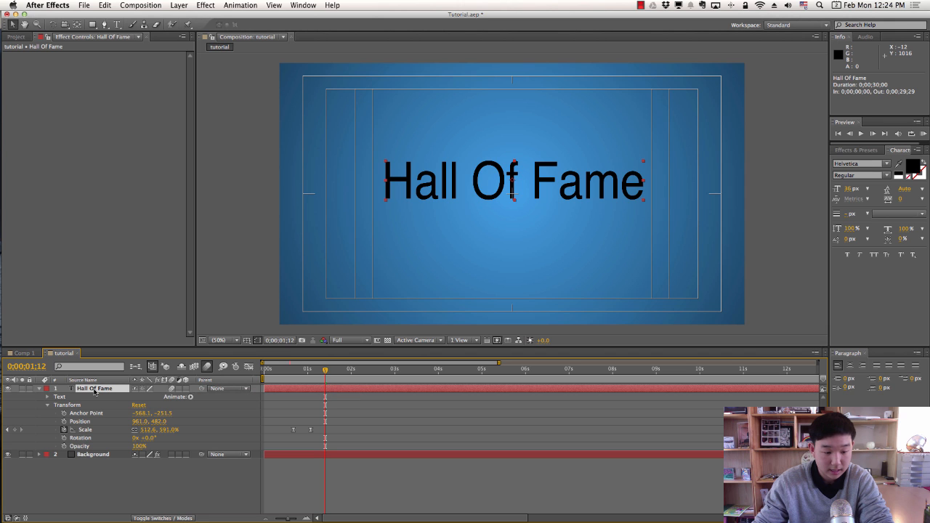
left_click(272, 377)
key("space")
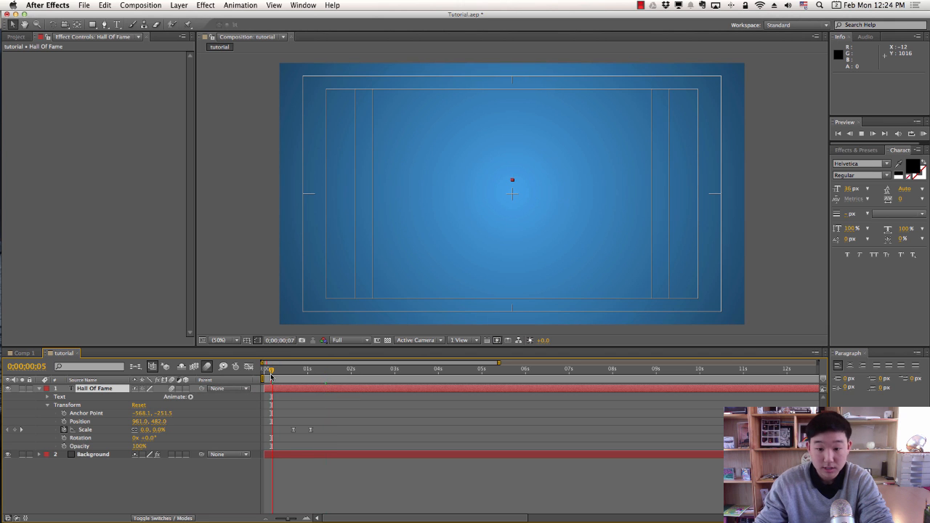
key("space")
Replay the animation to check the blurred text mid-scale.
left_click(359, 413)
left_click(301, 376)
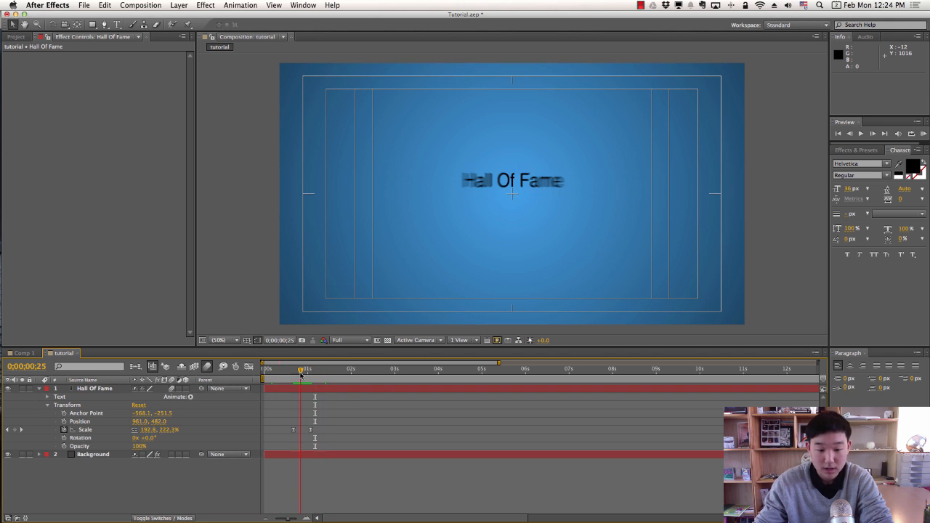
key("space")
left_click(301, 376)
left_click(270, 377)
key("space")
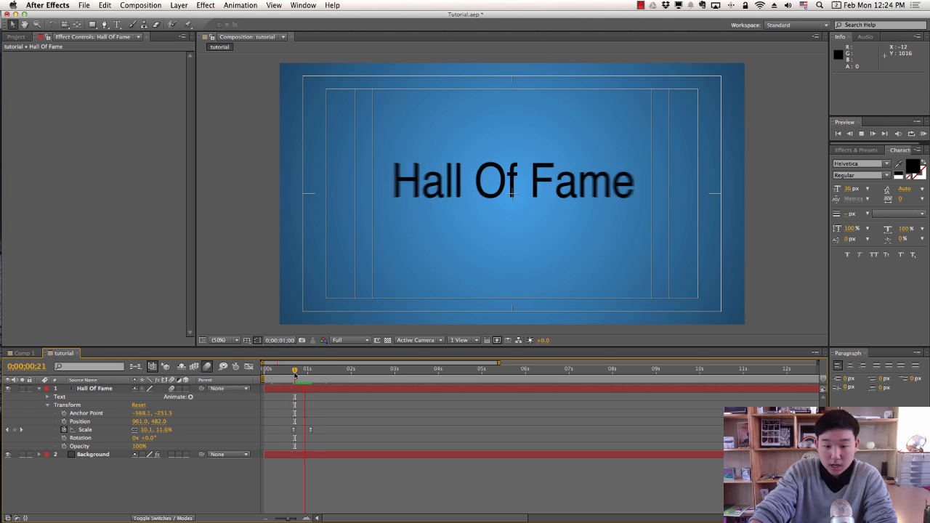
Show the Scale curve in the Graph Editor and apply Easy Ease (F9) to its keyframes.
left_click(250, 370)
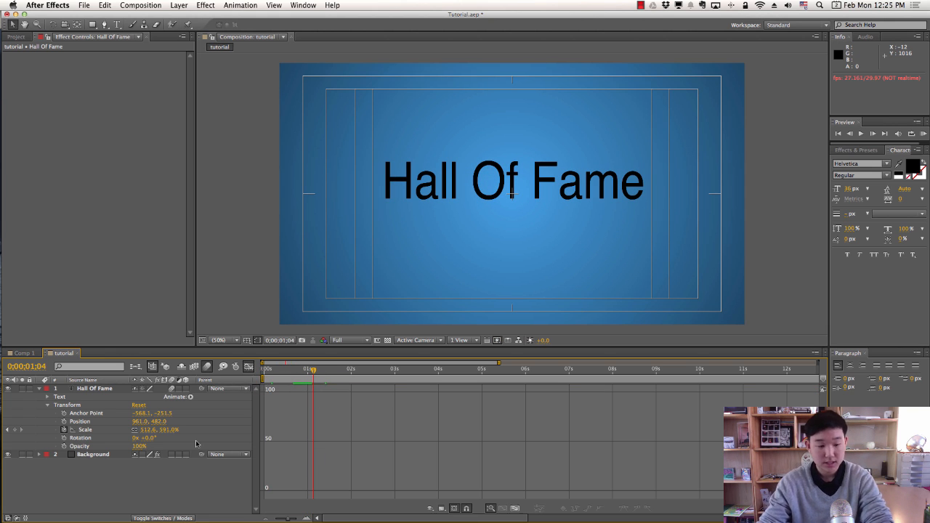
left_click(84, 429)
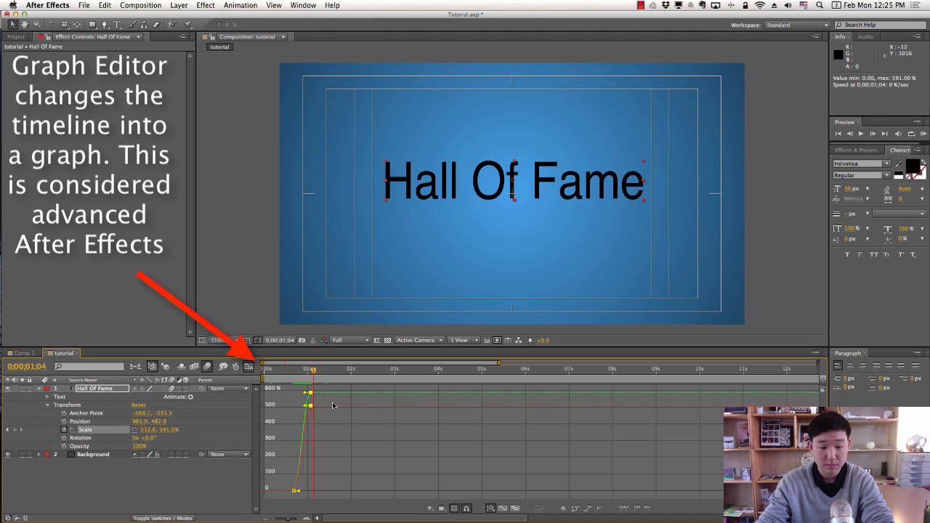
left_click(91, 430)
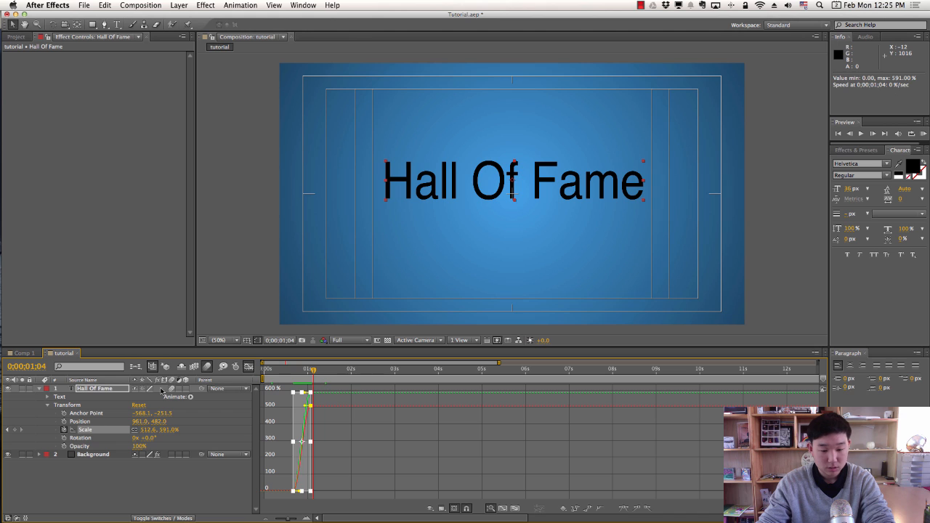
left_click(309, 405)
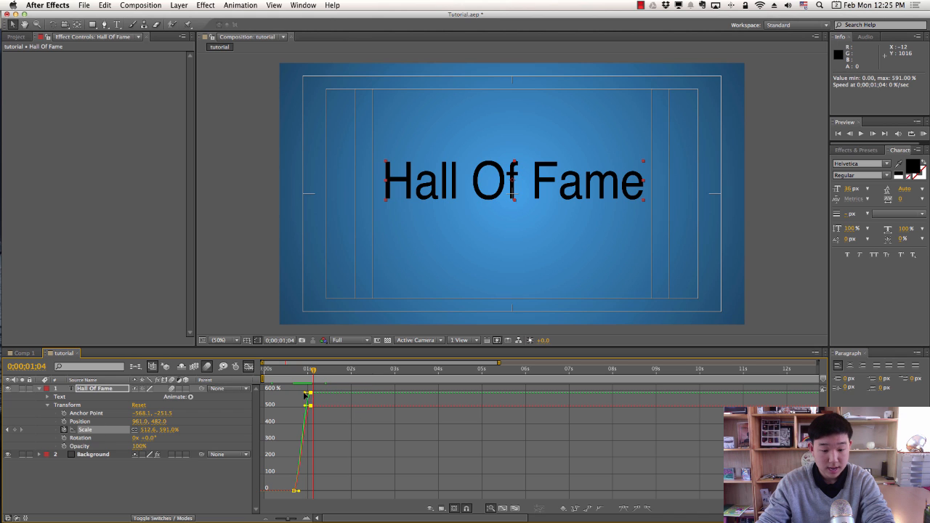
key("F9")
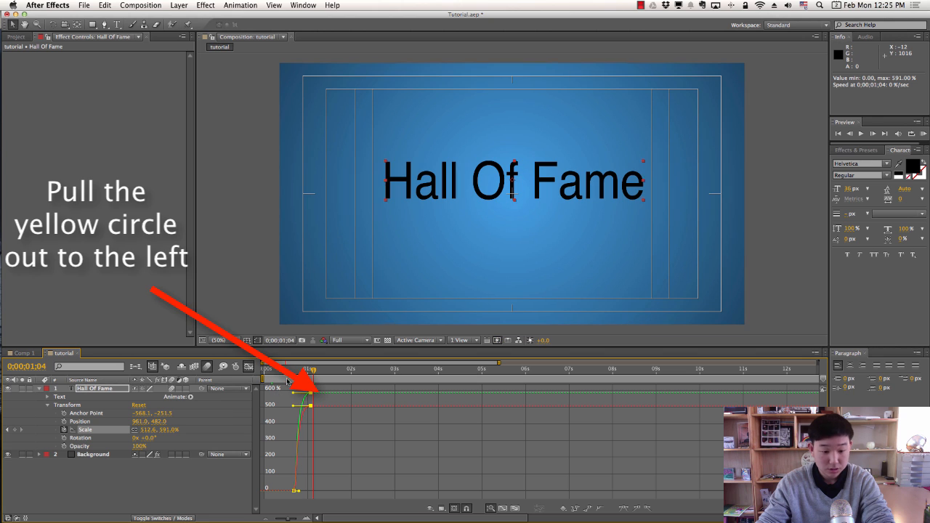
Preview the eased curve, try stretching the bottom keyframe's ease, then undo it.
key("space")
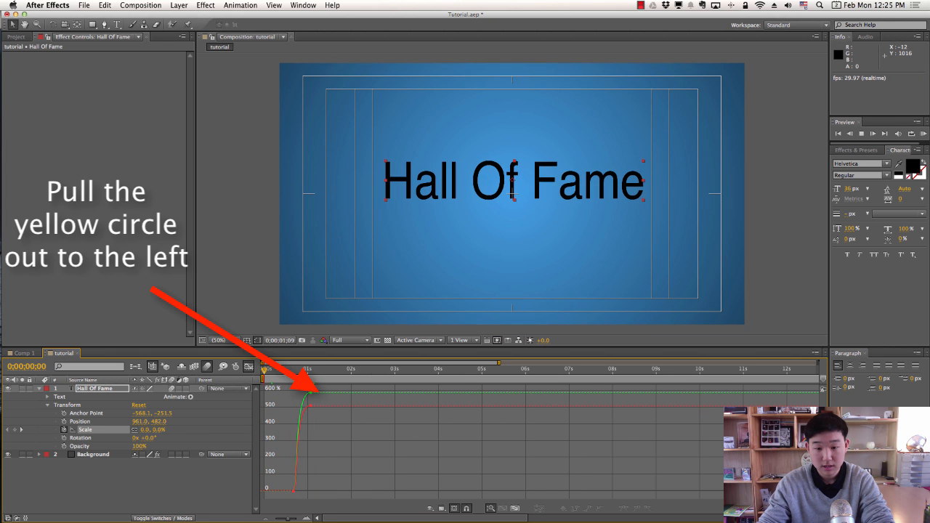
left_click(288, 378)
left_click_drag(287, 379, 305, 375)
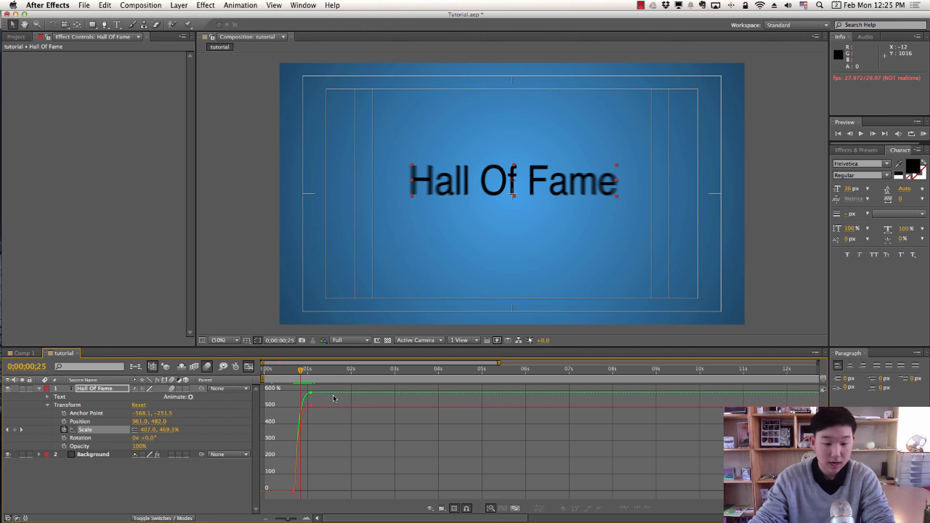
key("super+z")
left_click_drag(298, 492, 322, 491)
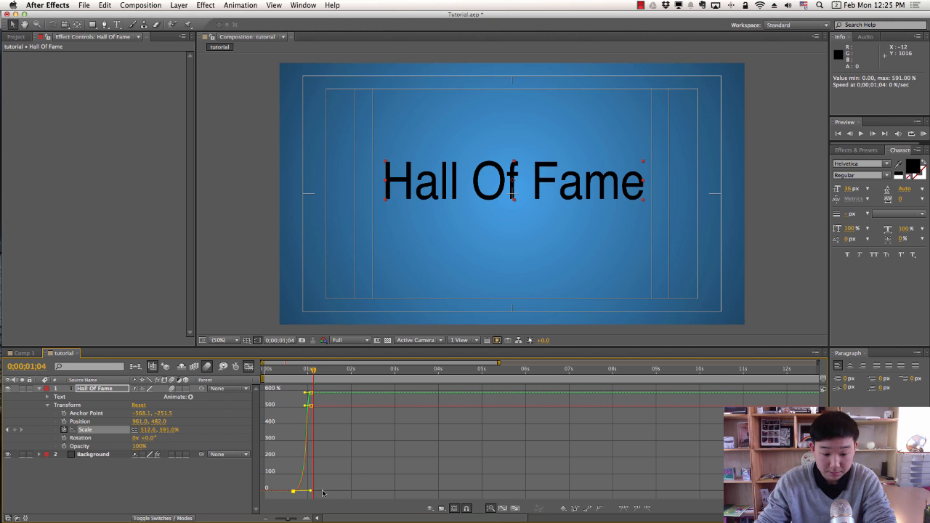
left_click(289, 372)
key("space")
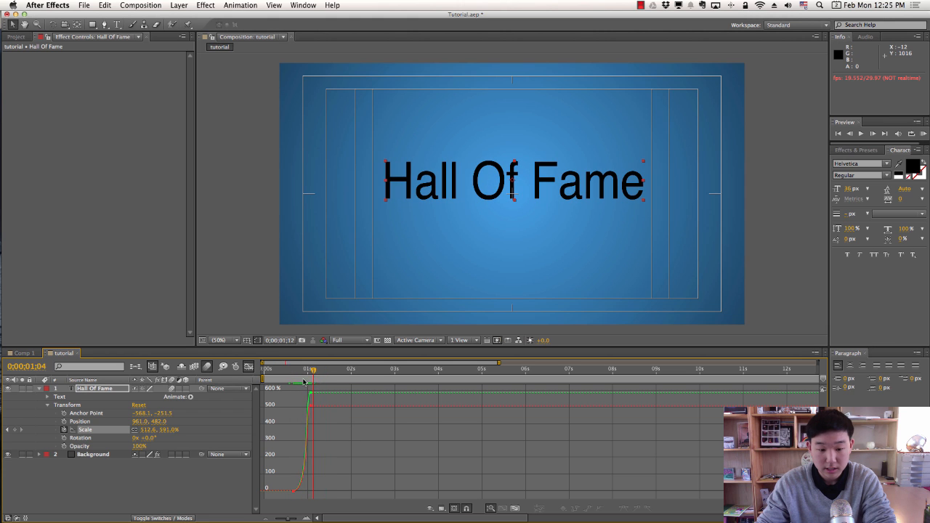
key("space")
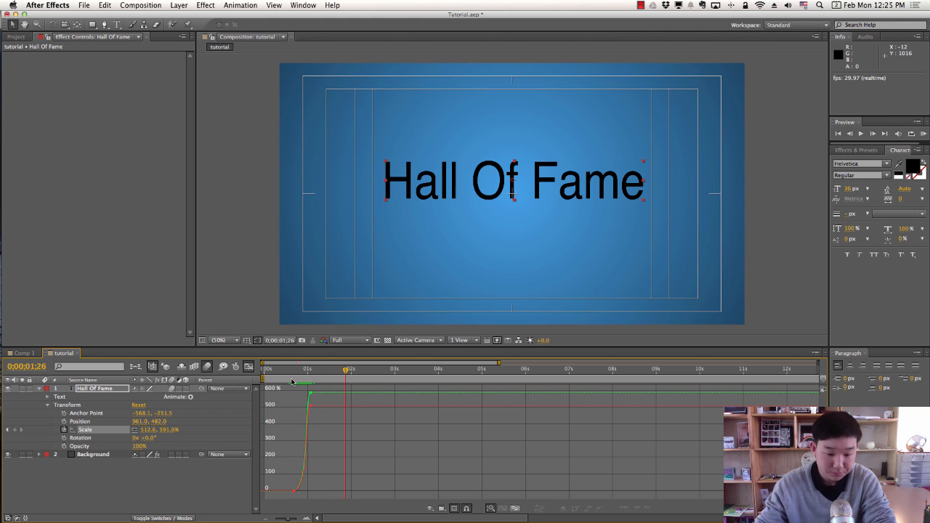
key("super+z")
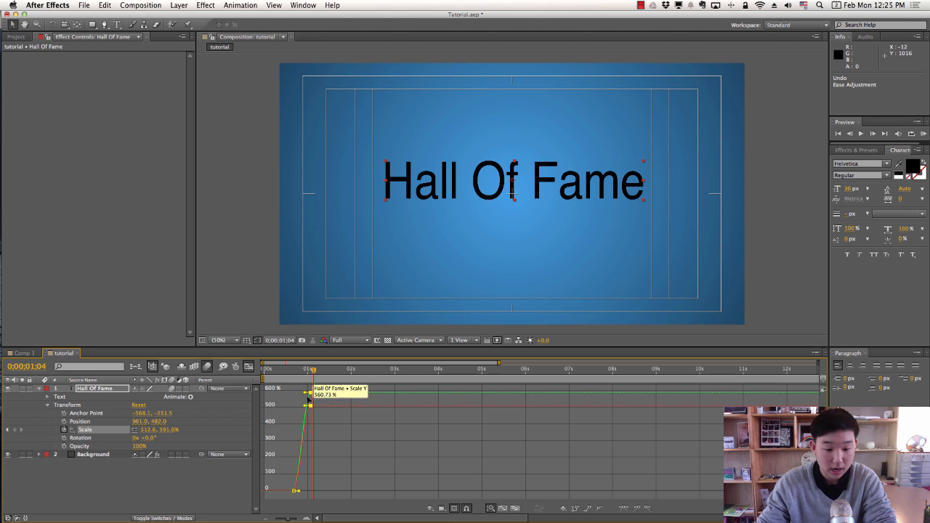
Pull the top Scale keyframe's handle left for a longer ease-in, then preview in the layer timeline.
left_click(309, 395)
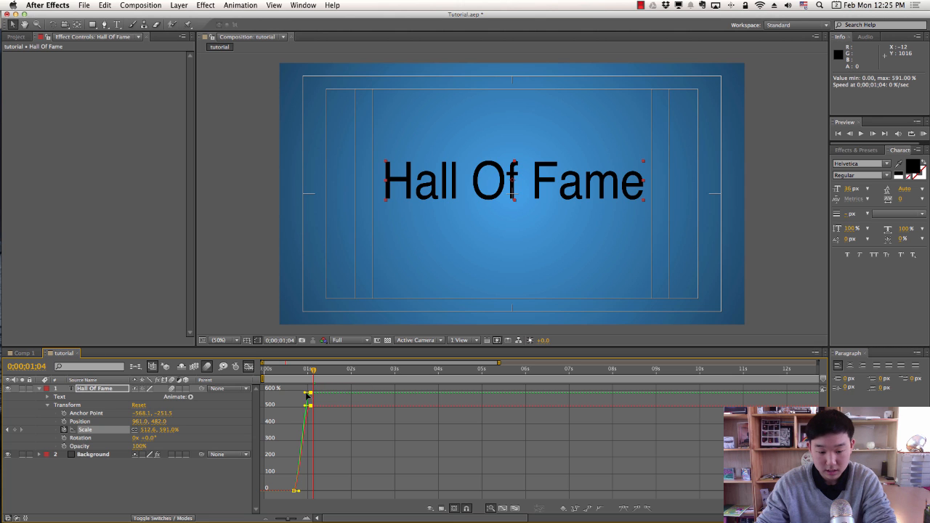
left_click_drag(307, 395, 284, 395)
key("space")
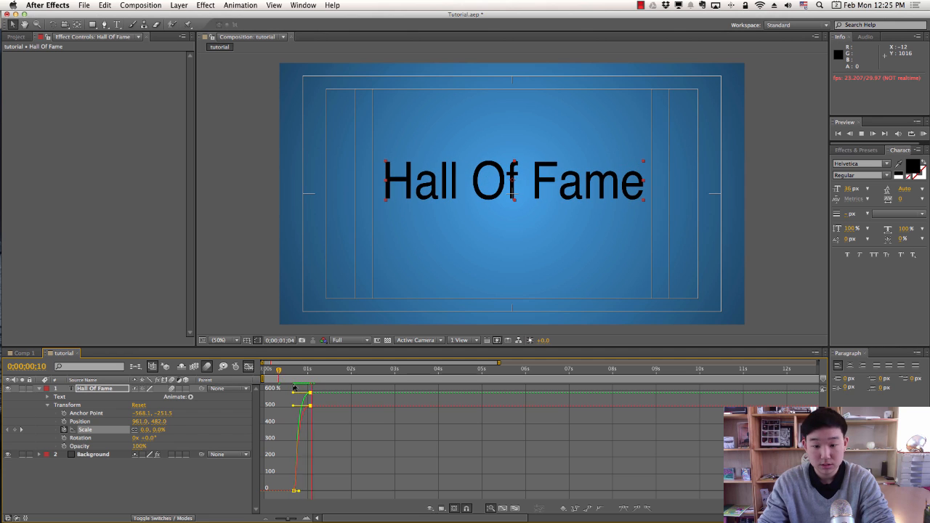
left_click(406, 449)
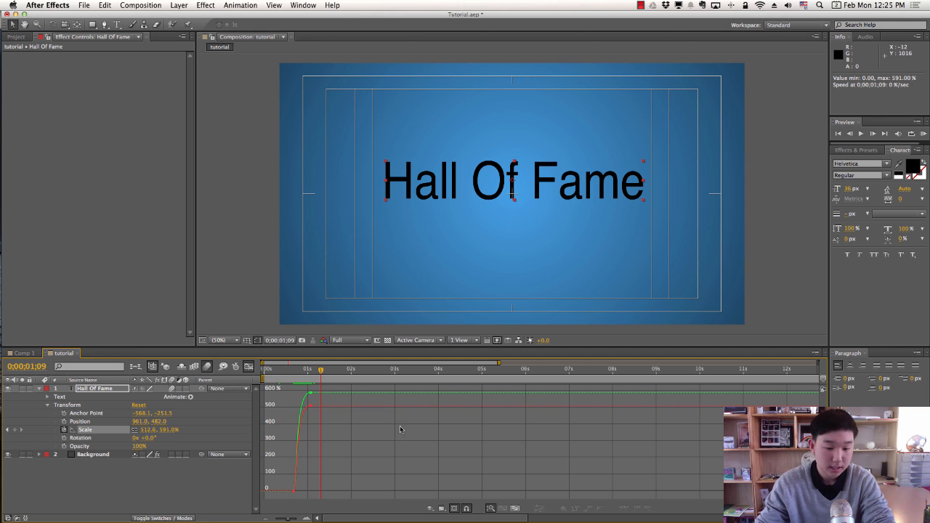
left_click(249, 369)
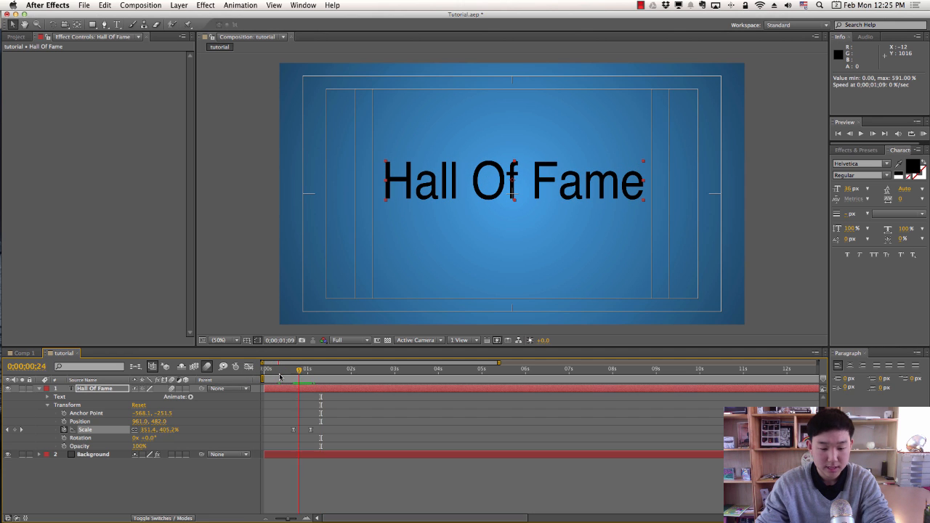
key("space")
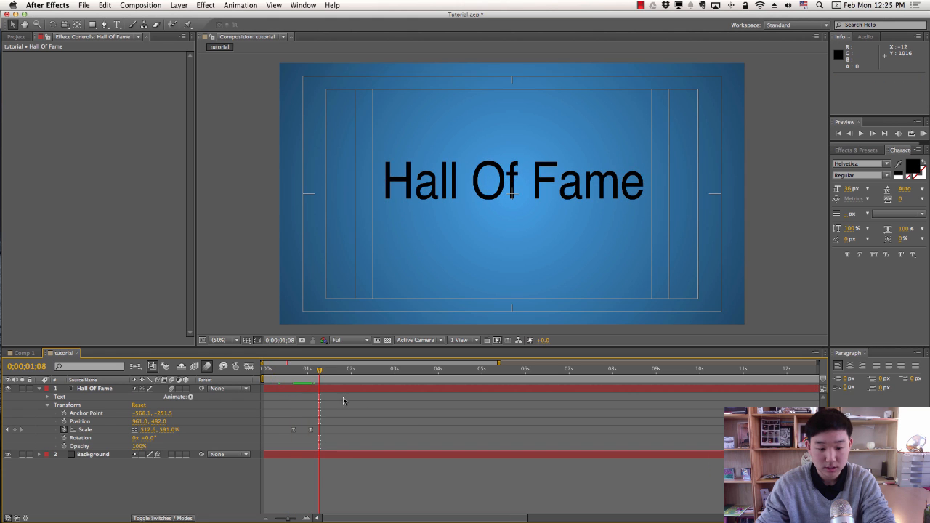
left_click(349, 373)
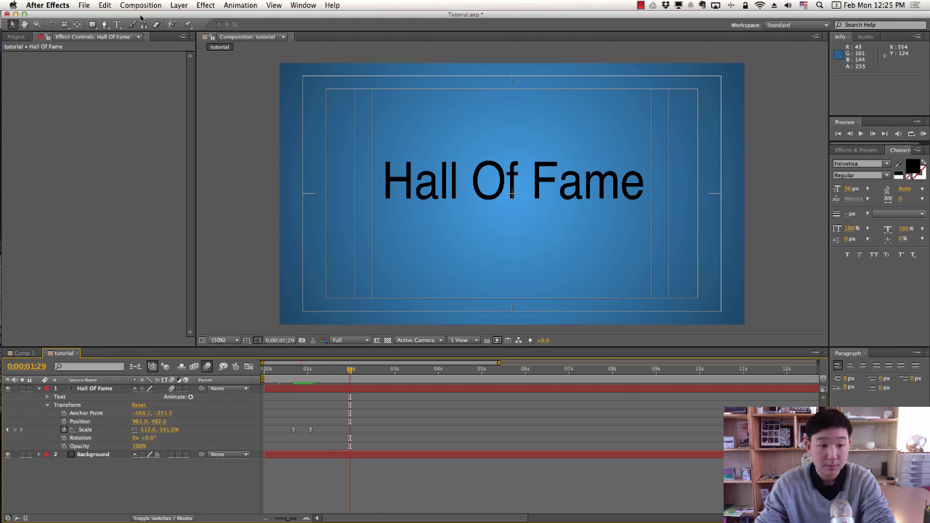
Add a text layer reading 'By The Script' below the Hall Of Fame title.
left_click(117, 24)
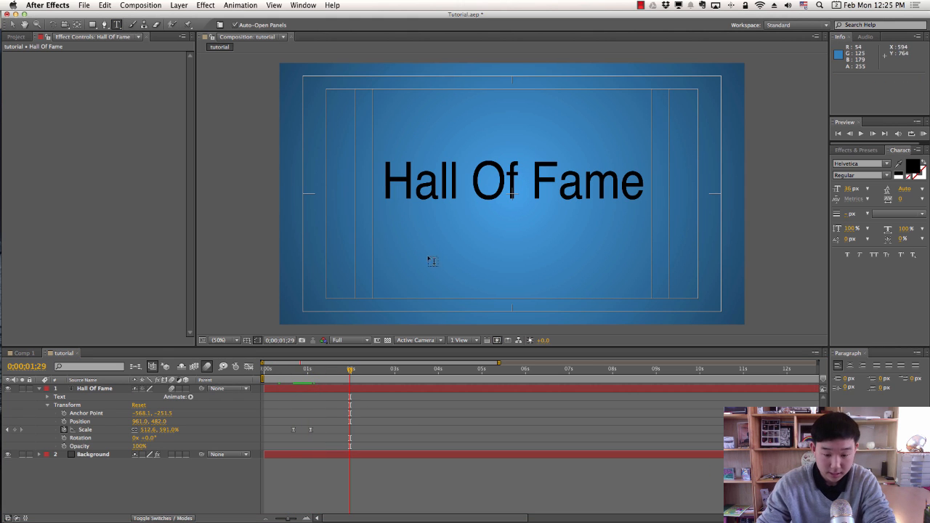
left_click_drag(400, 297, 681, 243)
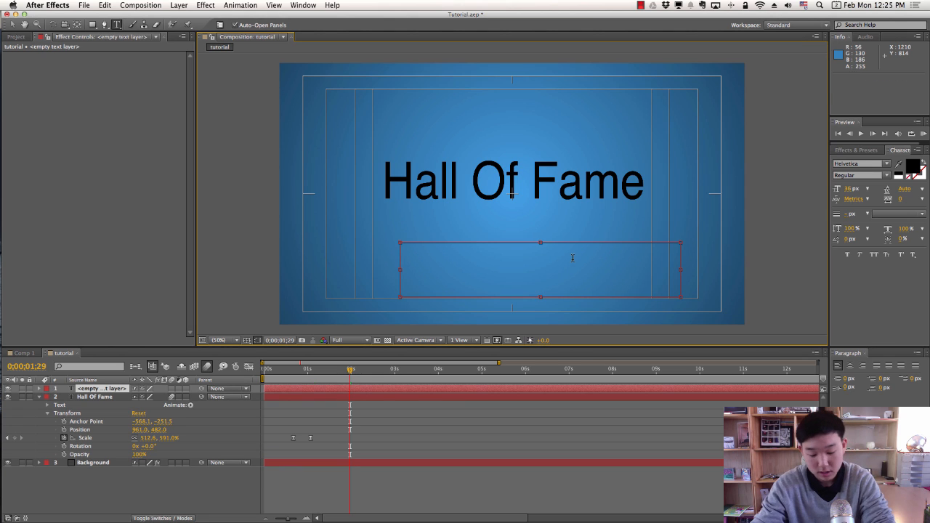
type("by")
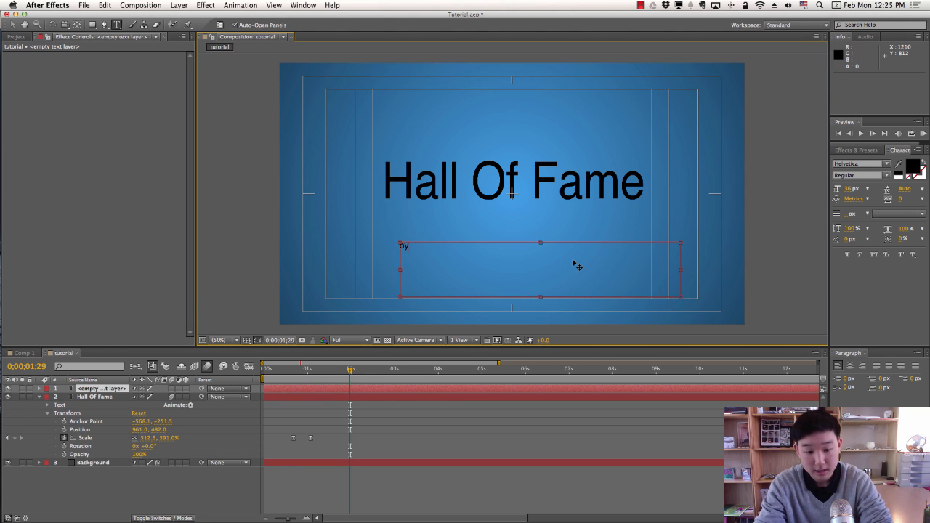
key("BackSpace")
key("BackSpace")
type("B")
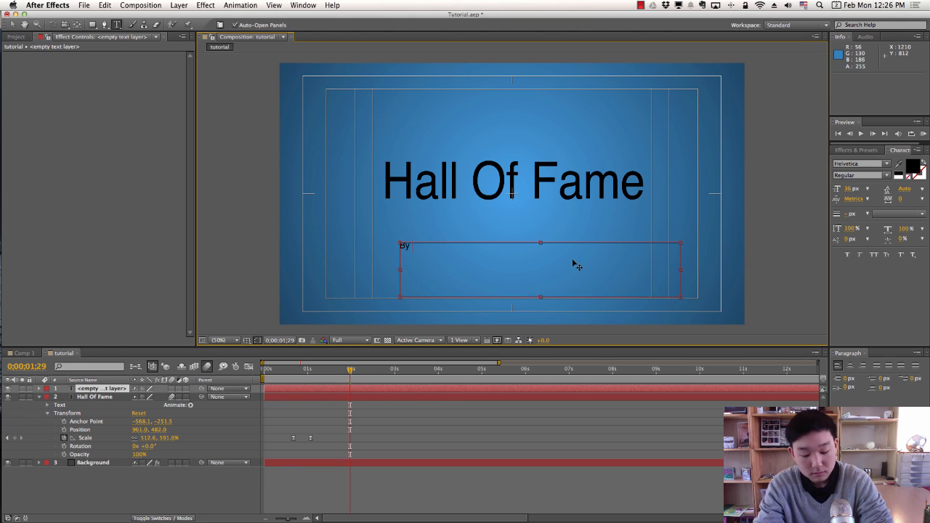
type("y The Script")
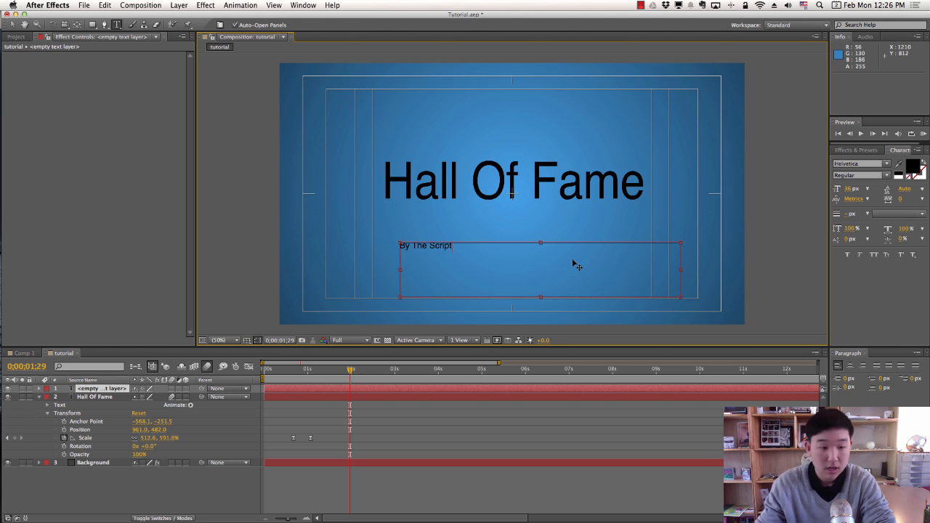
left_click(24, 25)
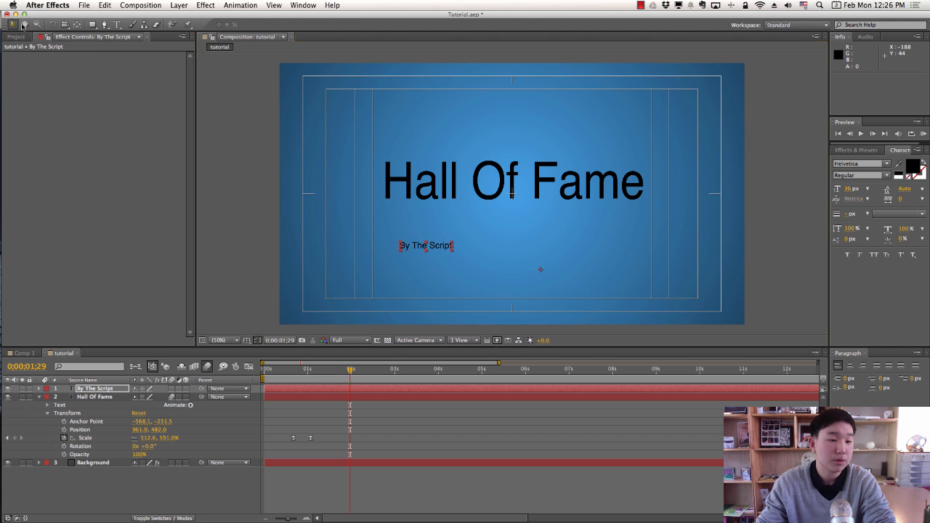
Move the subtitle's anchor point onto its text, then expand the layer and scrub the timeline.
left_click(76, 26)
left_click_drag(541, 271, 497, 222)
key("v")
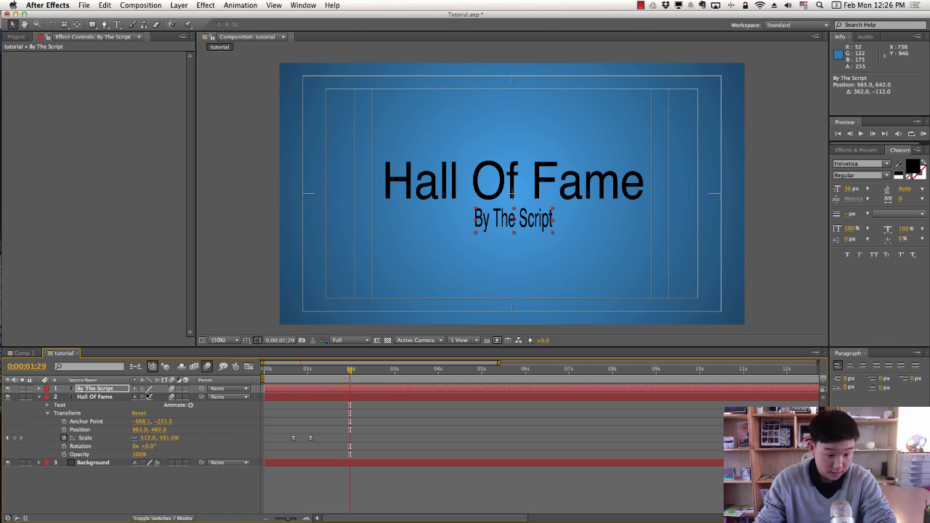
left_click(39, 389)
mouse_move(350, 370)
left_mouse_down()
mouse_move(268, 372)
mouse_move(342, 373)
left_mouse_up()
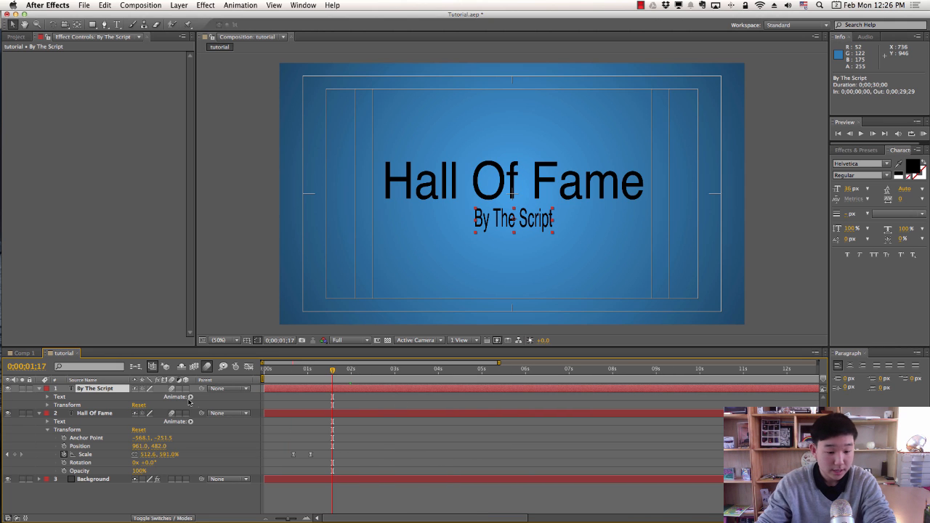
Add a Scale text animator to the By The Script layer.
left_click(192, 398)
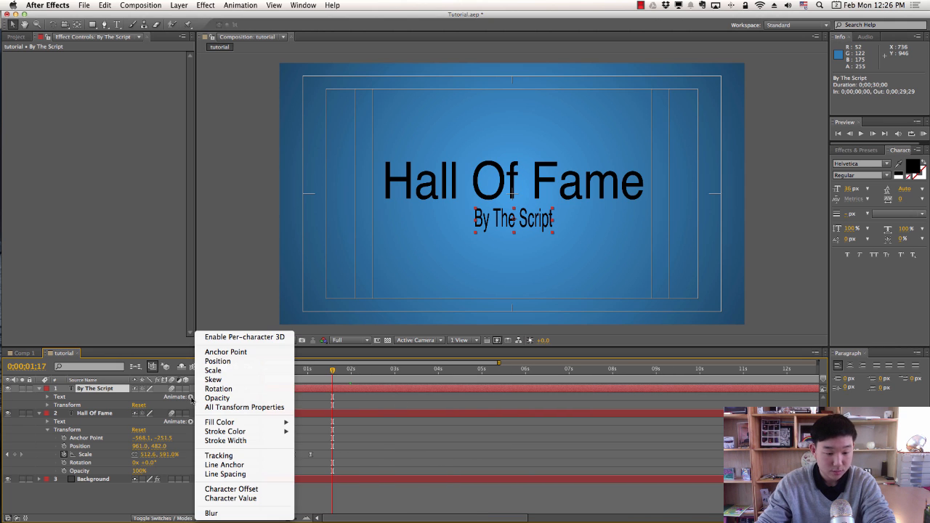
left_click(171, 399)
left_click(40, 389)
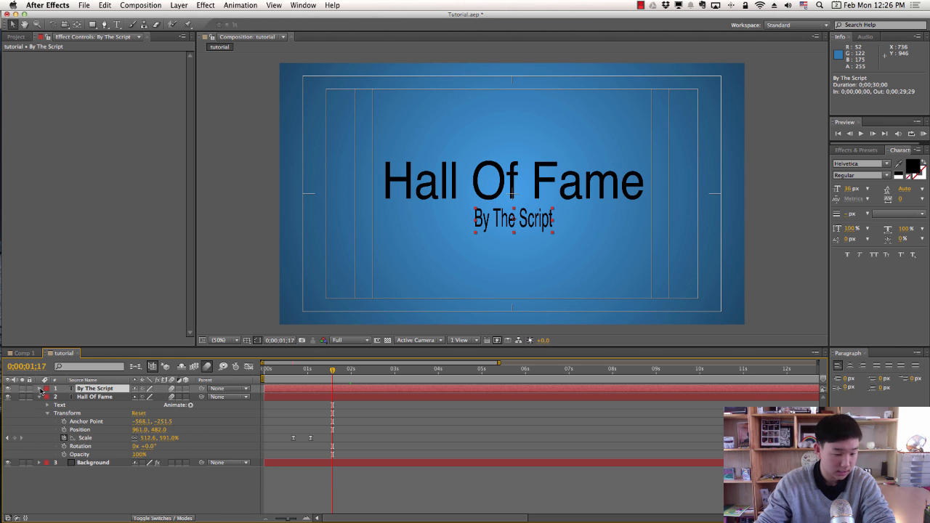
left_click(40, 388)
left_click(191, 398)
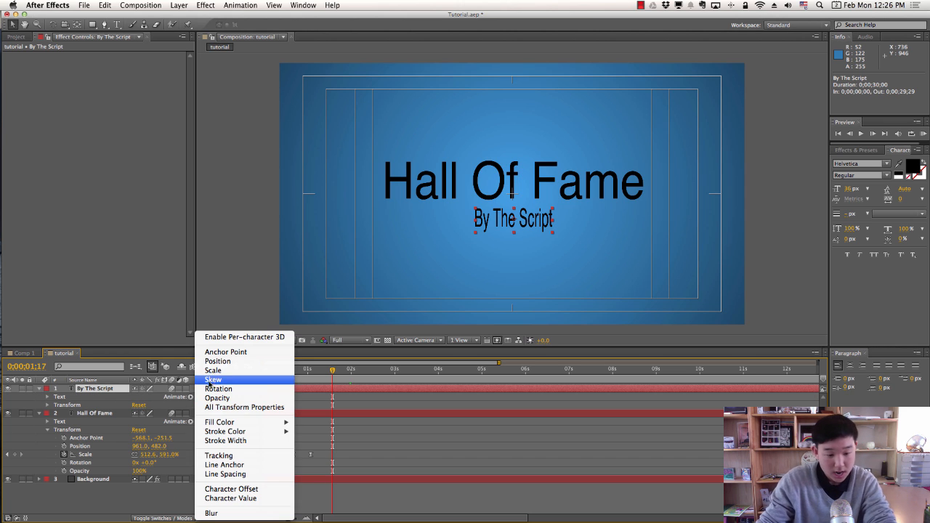
left_click(219, 373)
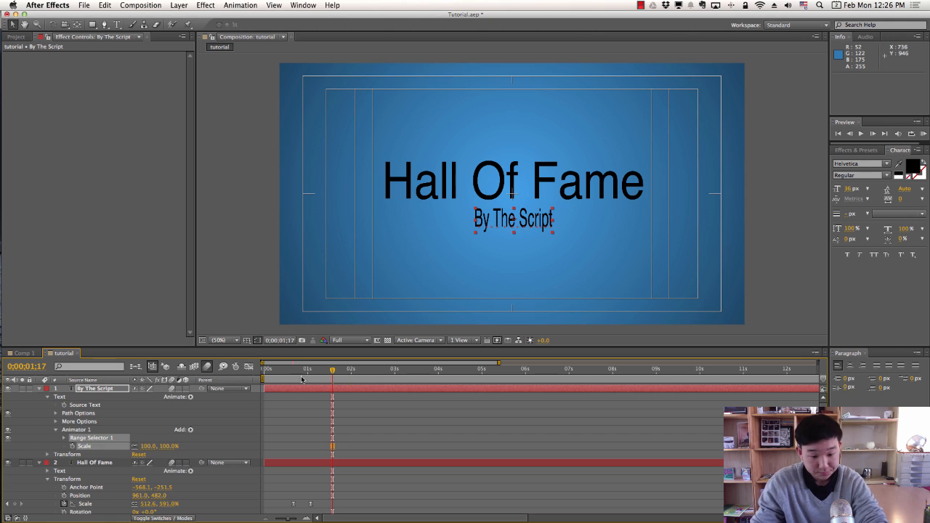
Set Animator 1 Scale to 0% at 1 second 13 frames and expand Range Selector 1.
mouse_move(331, 378)
left_mouse_down()
mouse_move(273, 378)
mouse_move(326, 378)
left_mouse_up()
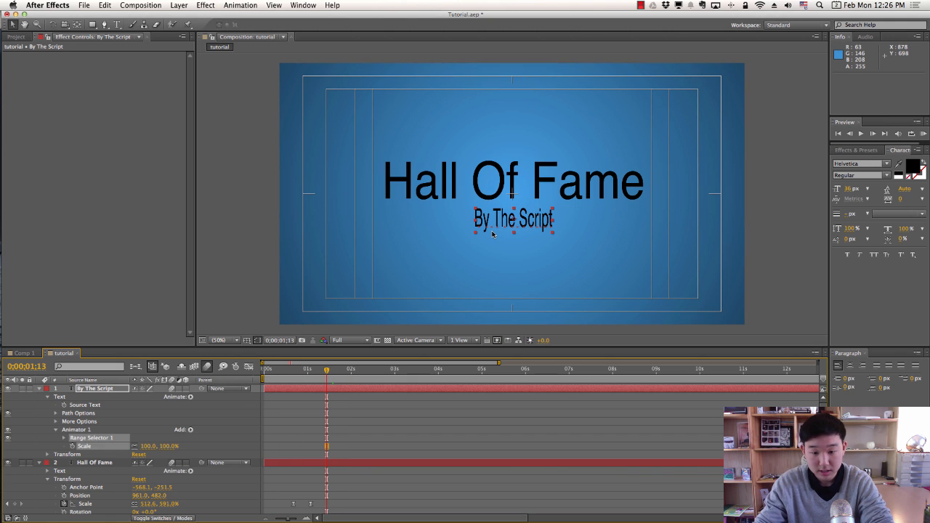
key("ctrl+Up")
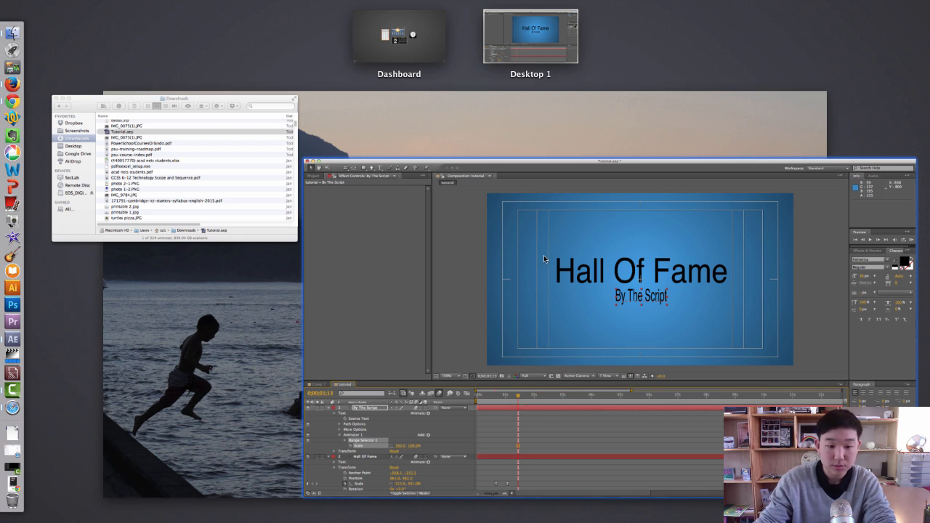
left_click(544, 259)
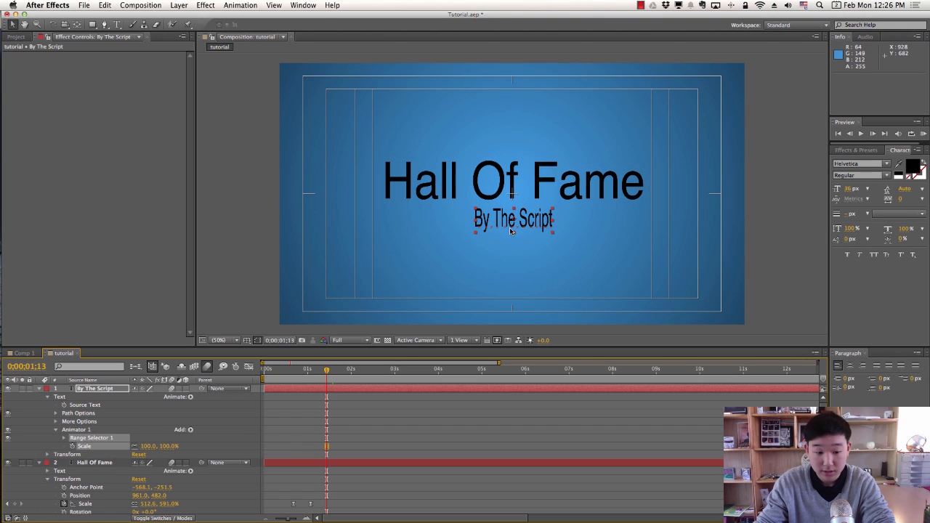
left_click(109, 391)
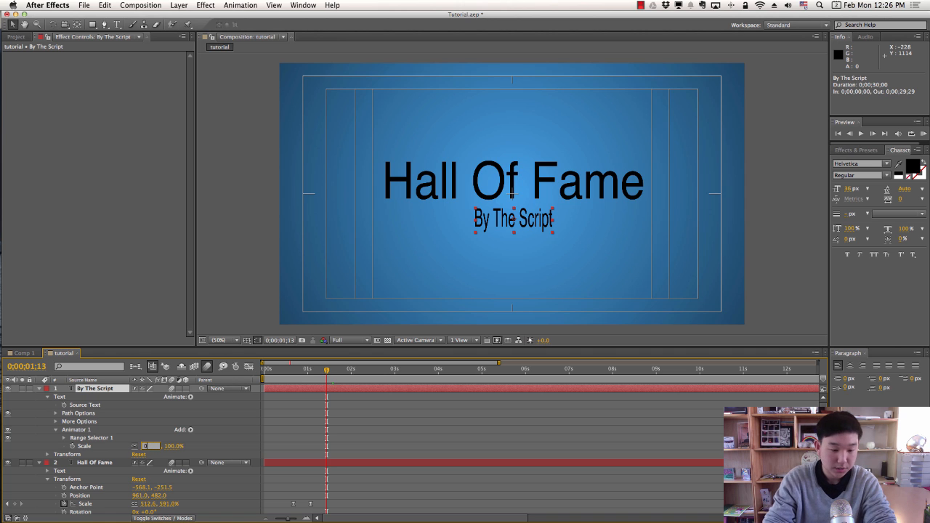
key("Return")
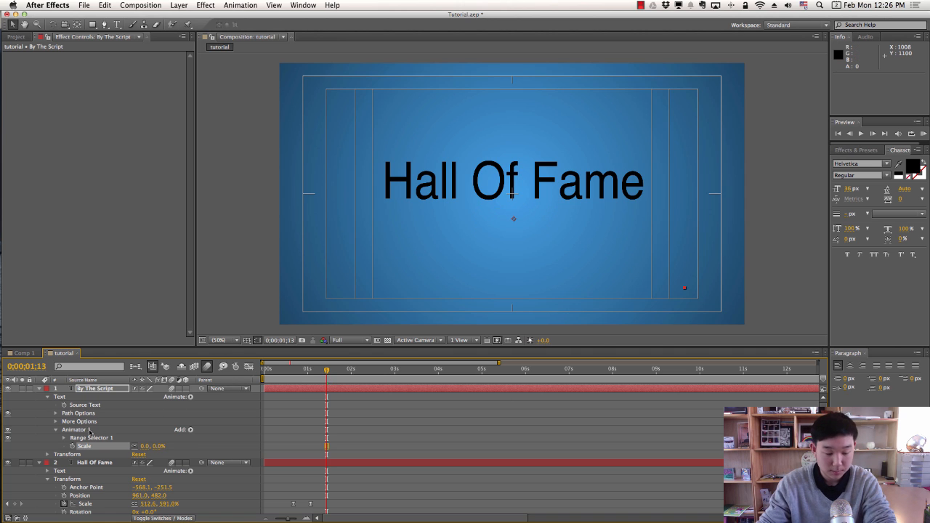
left_click(64, 439)
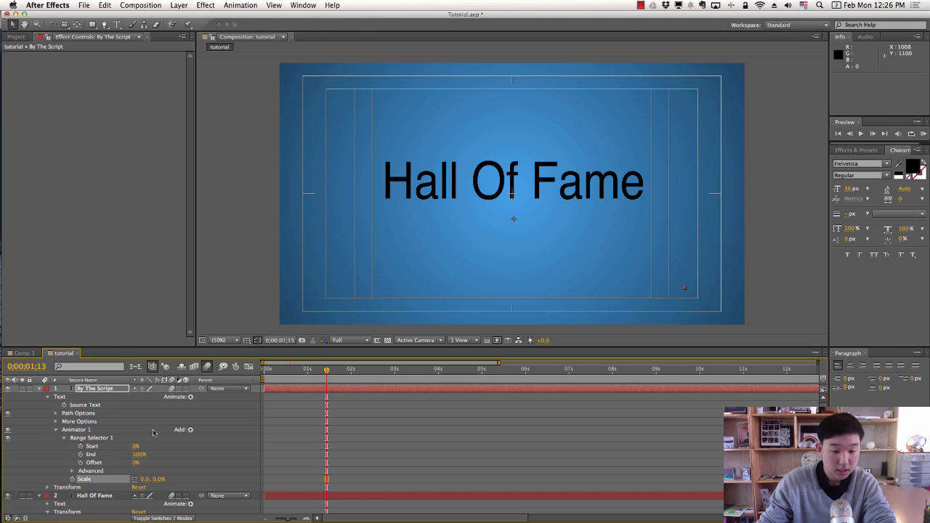
In the Range Selector's Advanced options, set Units to Index, Based On to Words, Ease Low to 100%.
left_click(72, 472)
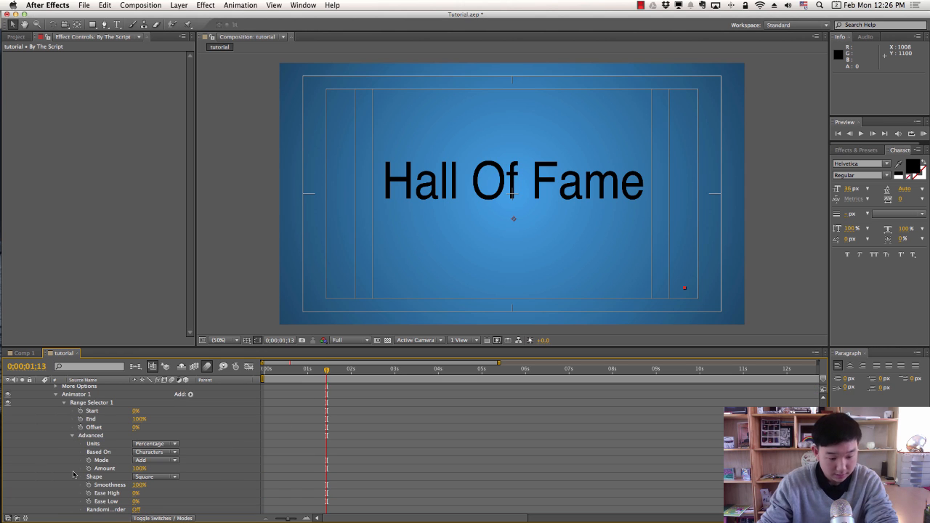
left_click(139, 445)
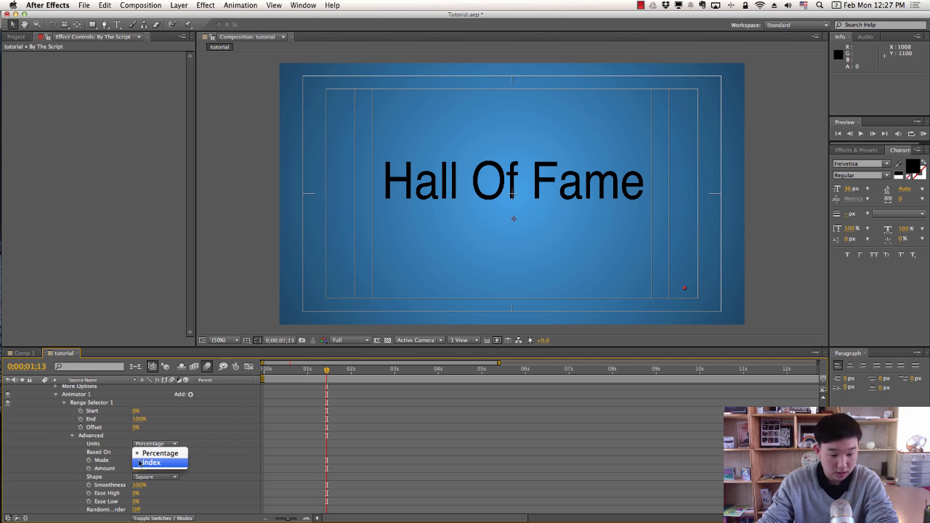
left_click(146, 461)
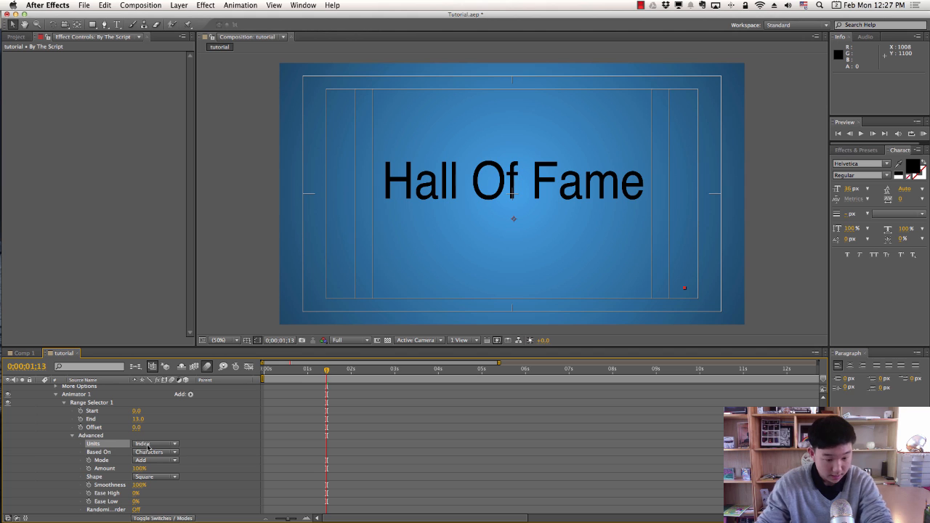
left_click(154, 452)
left_click(154, 453)
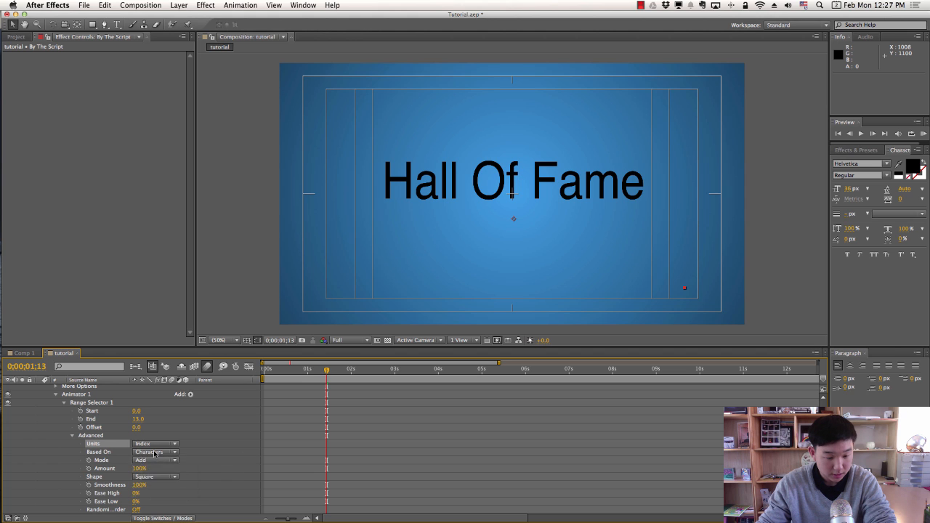
left_click(154, 453)
left_click(152, 480)
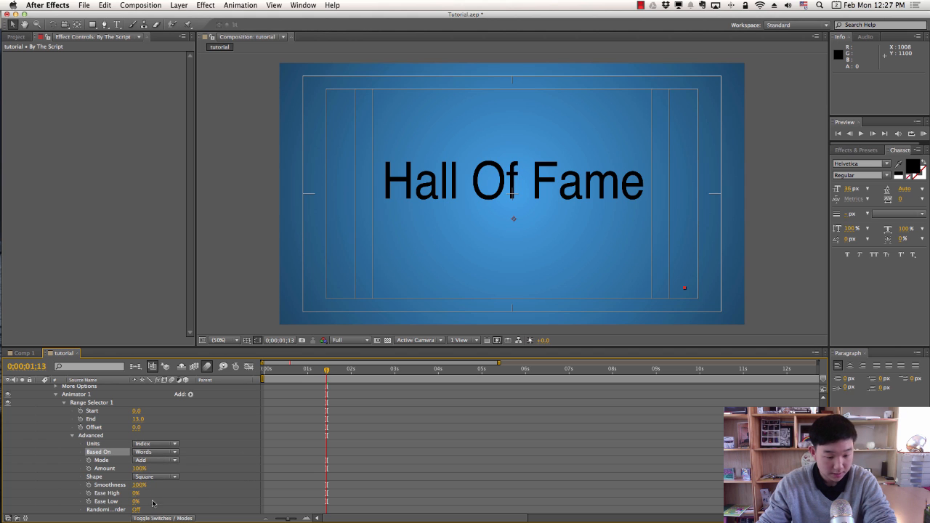
left_click(135, 503)
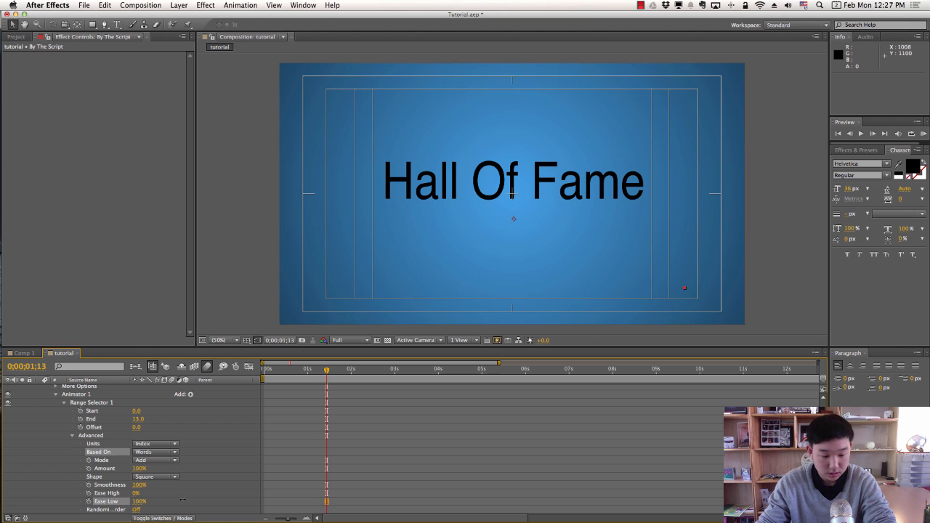
Set the range selector's End to 4.0 at about 1 second 29 frames.
left_click_drag(308, 372, 348, 374)
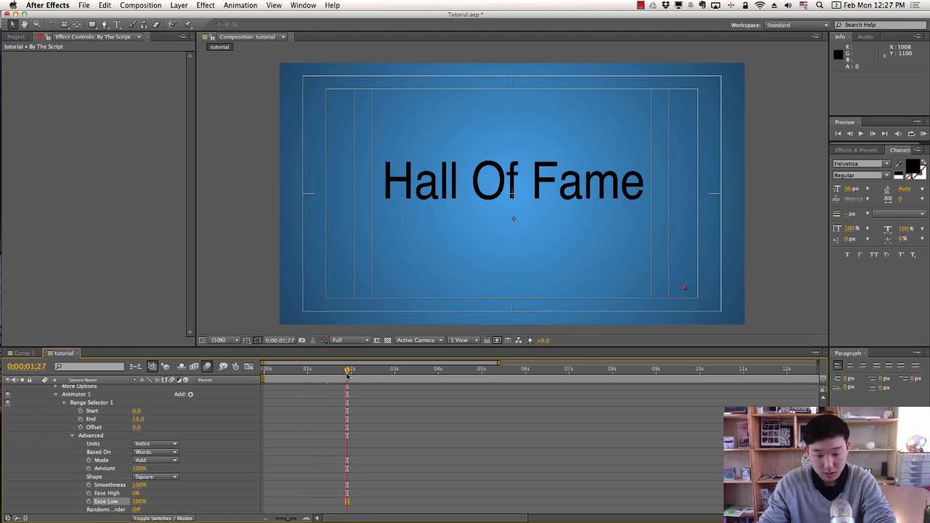
left_click(138, 419)
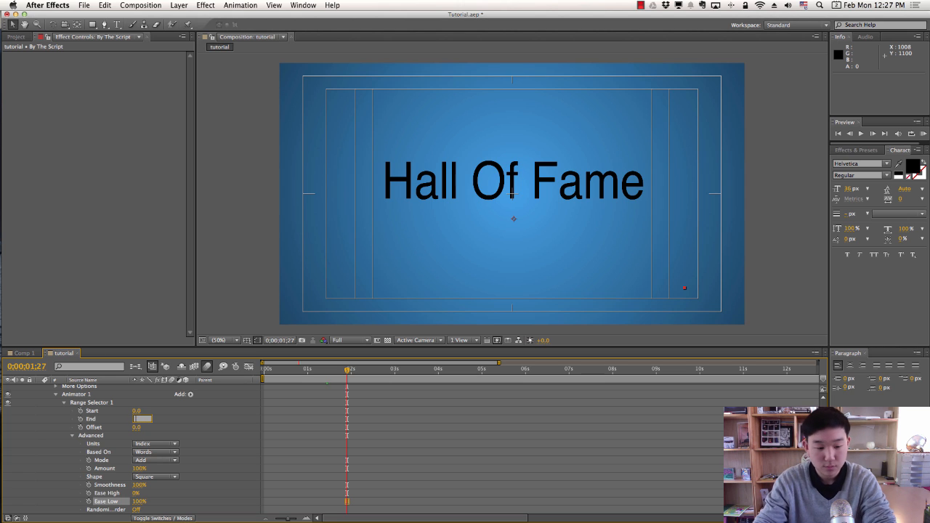
type("4")
key("Return")
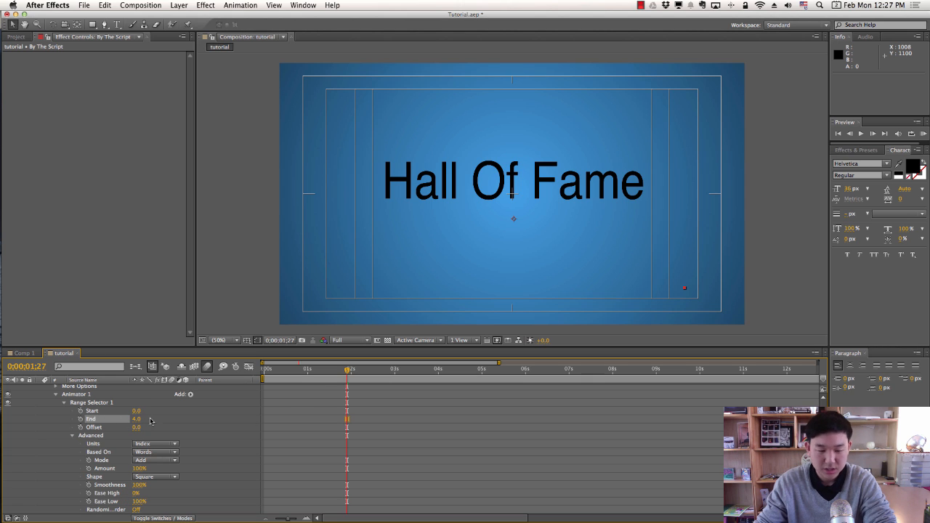
mouse_move(348, 372)
left_mouse_down()
mouse_move(339, 374)
mouse_move(351, 373)
left_mouse_up()
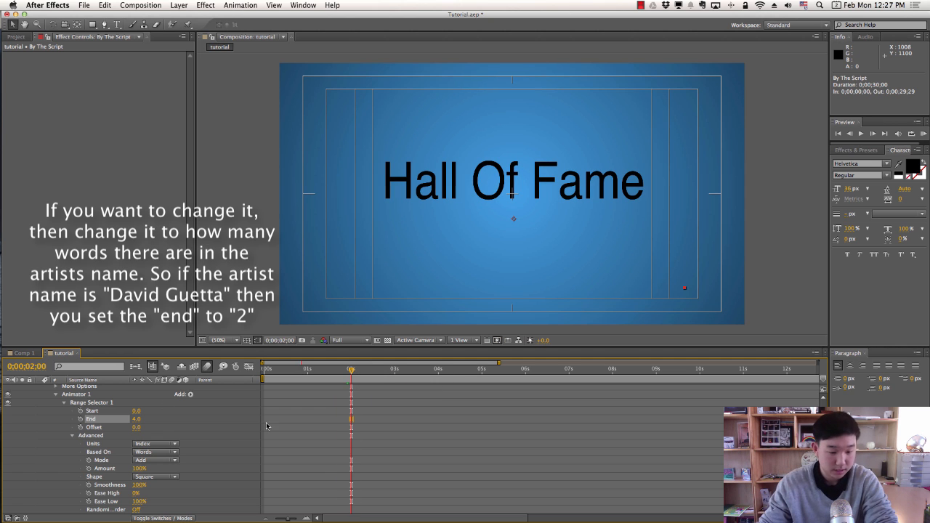
Keyframe the range selector Start at 0 at 2;00 and at 4.0 at 2;20.
left_click(80, 411)
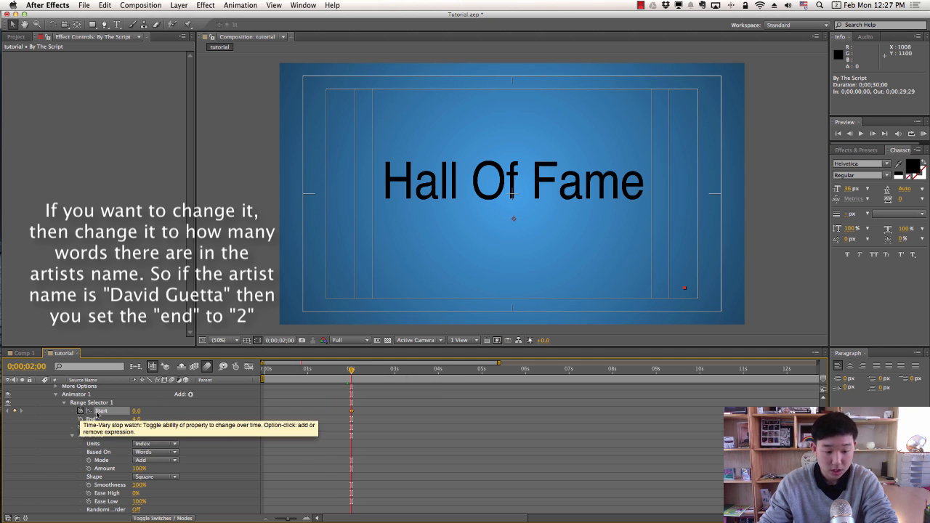
left_click(357, 372)
left_click_drag(358, 373, 380, 372)
left_click(136, 411)
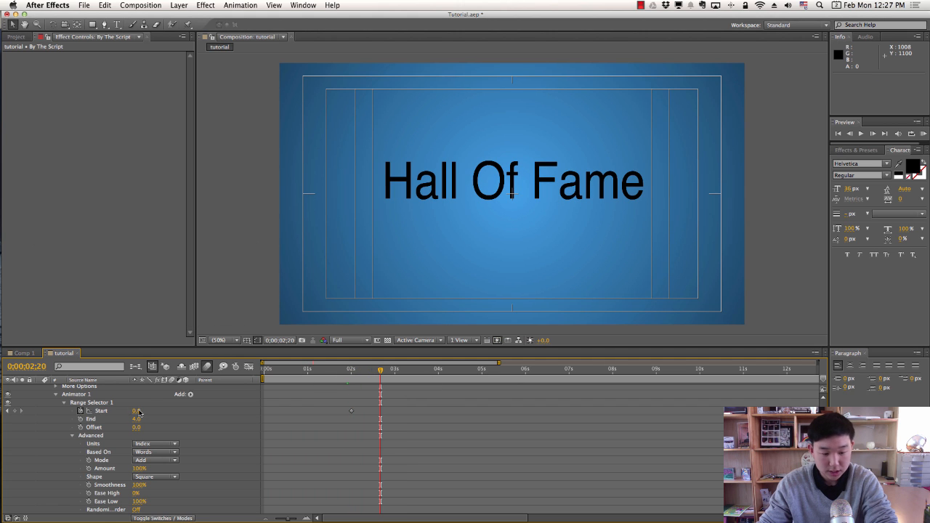
type("4")
key("Return")
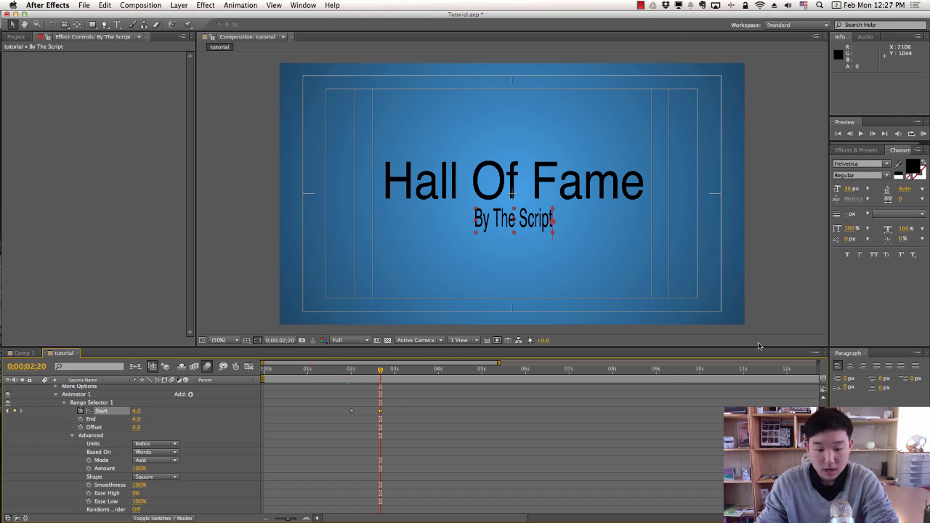
Preview By The Script appearing word by word.
left_click_drag(313, 372, 262, 372)
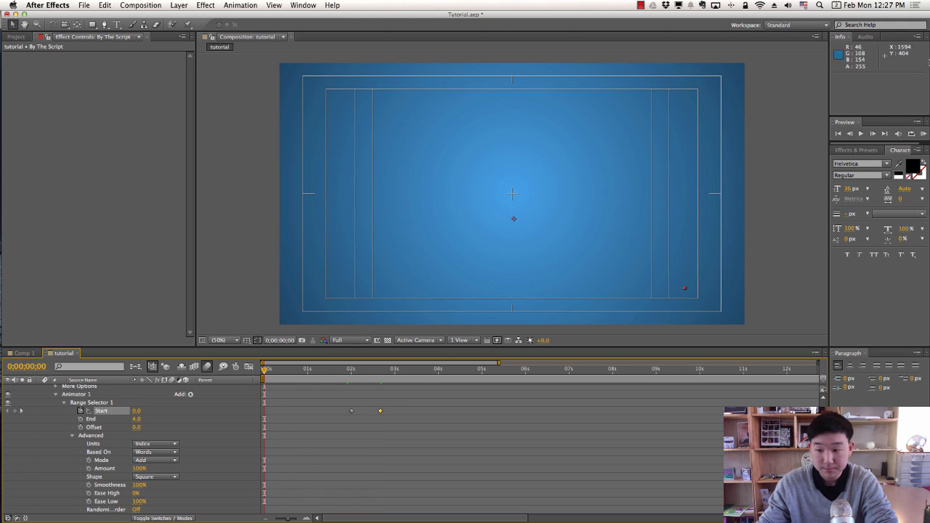
left_click(922, 136)
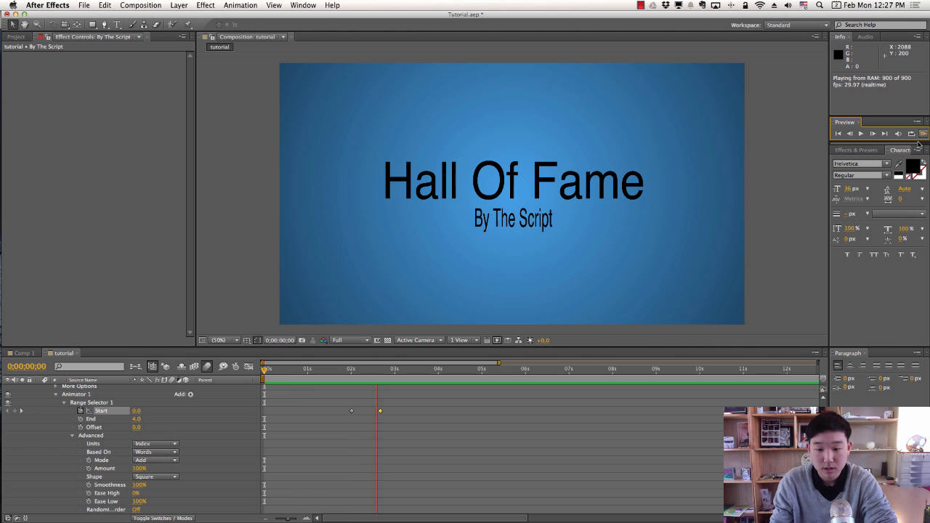
key("space")
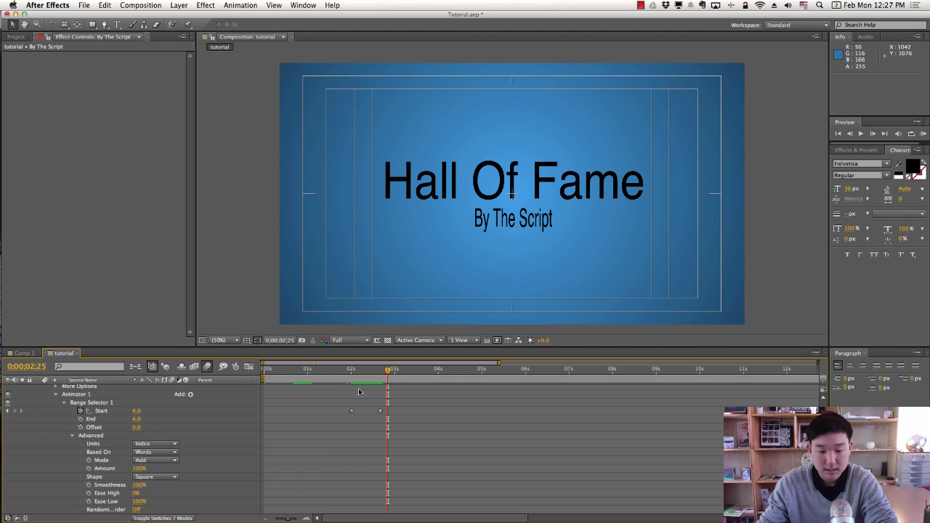
left_click_drag(349, 373, 327, 372)
key("space")
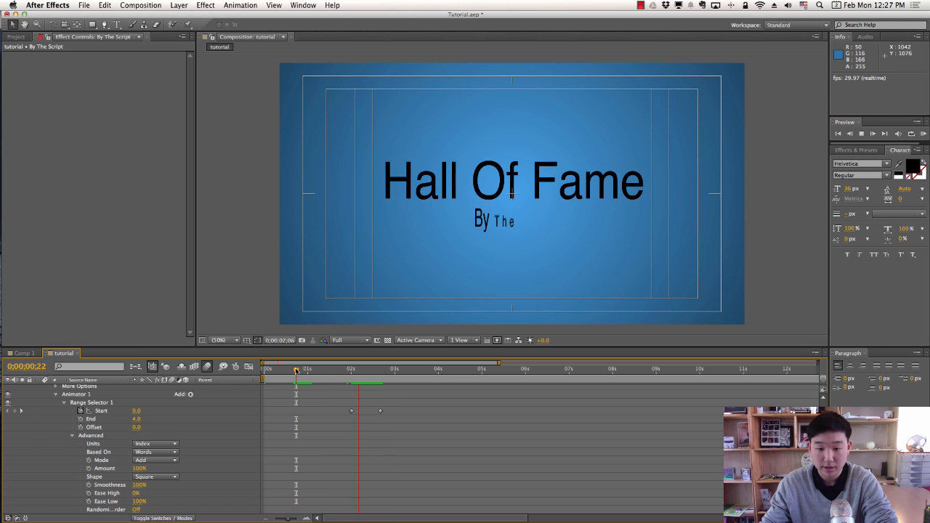
key("space")
mouse_move(349, 378)
left_mouse_down()
mouse_move(308, 375)
mouse_move(397, 376)
mouse_move(287, 382)
mouse_move(386, 377)
mouse_move(318, 377)
mouse_move(338, 378)
left_mouse_up()
scroll(62, 465, "up", 2)
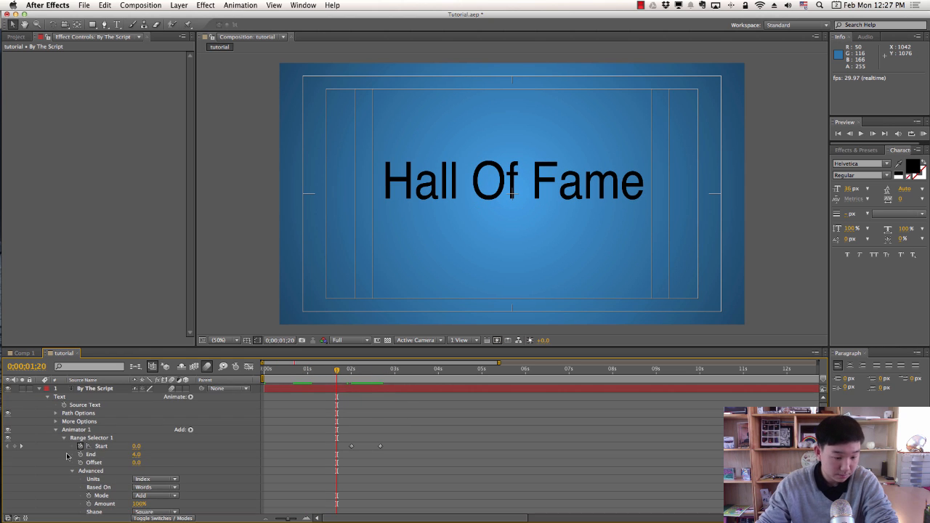
Keyframe the Hall Of Fame title's Rotation from 0x at 0;00;00;20 to 1x at 0;00;00;29.
left_click(40, 389)
left_click(98, 398)
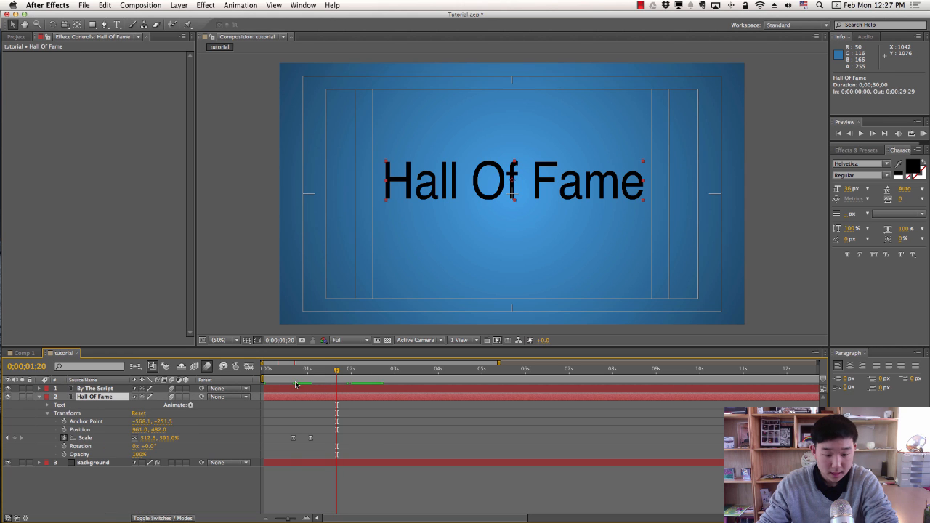
left_click(293, 370)
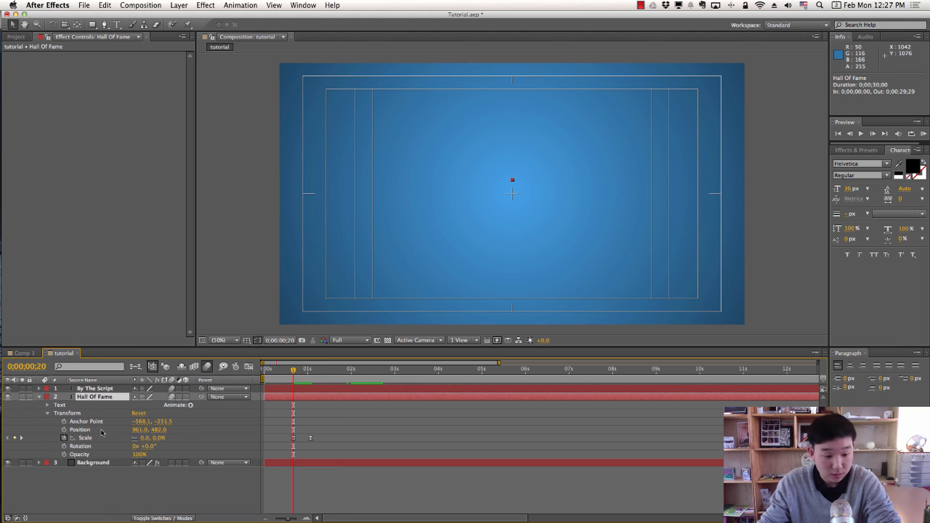
left_click(64, 446)
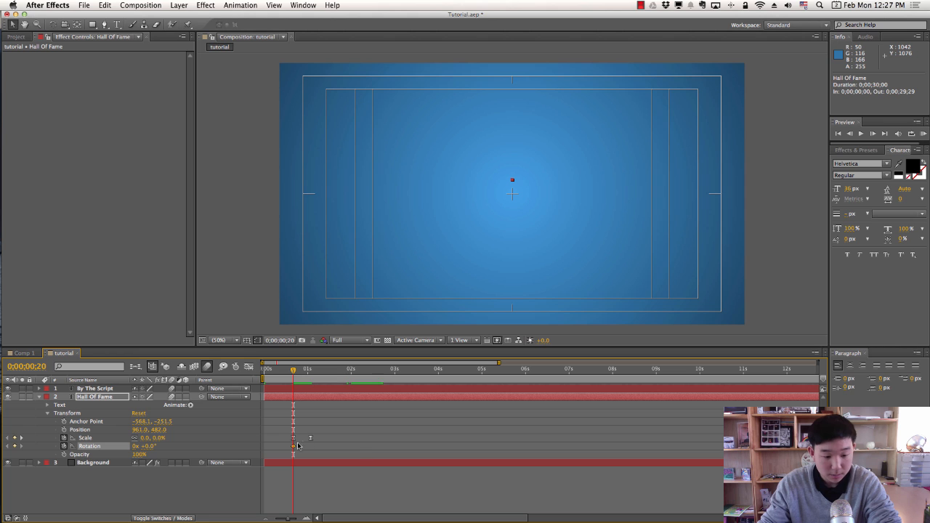
left_click(302, 373)
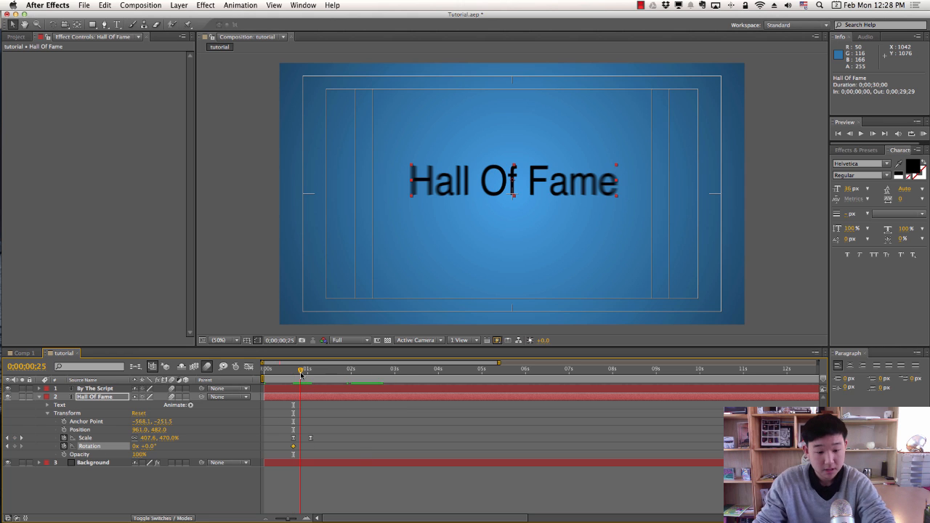
left_click_drag(303, 376, 306, 375)
left_click(136, 446)
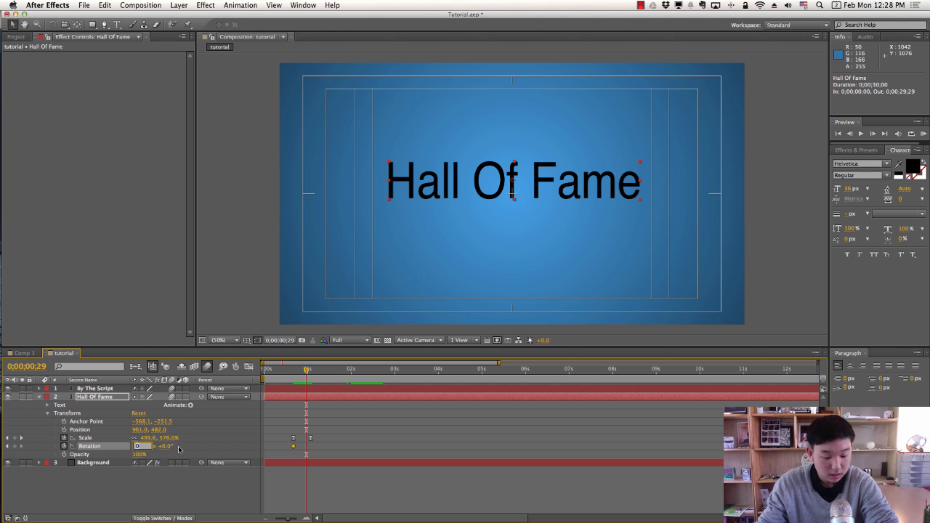
type("12")
key("Return")
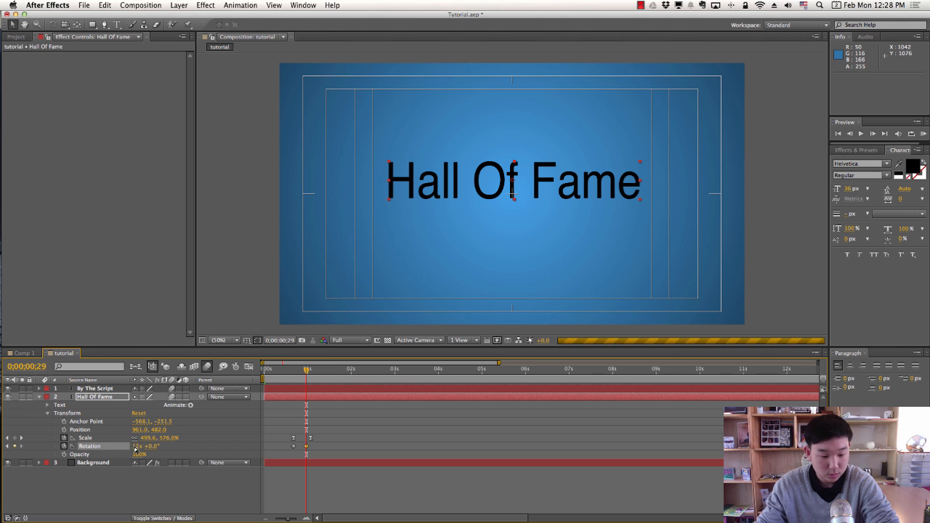
left_click(136, 447)
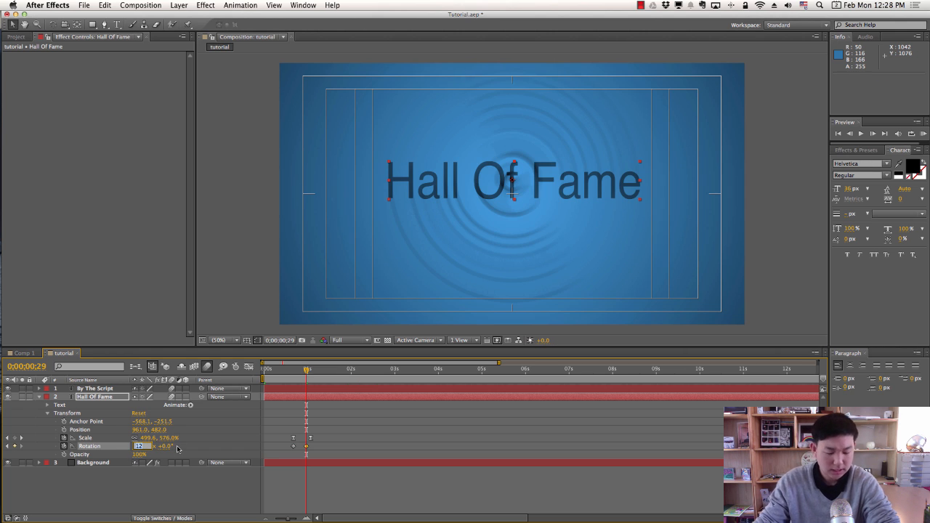
key("Return")
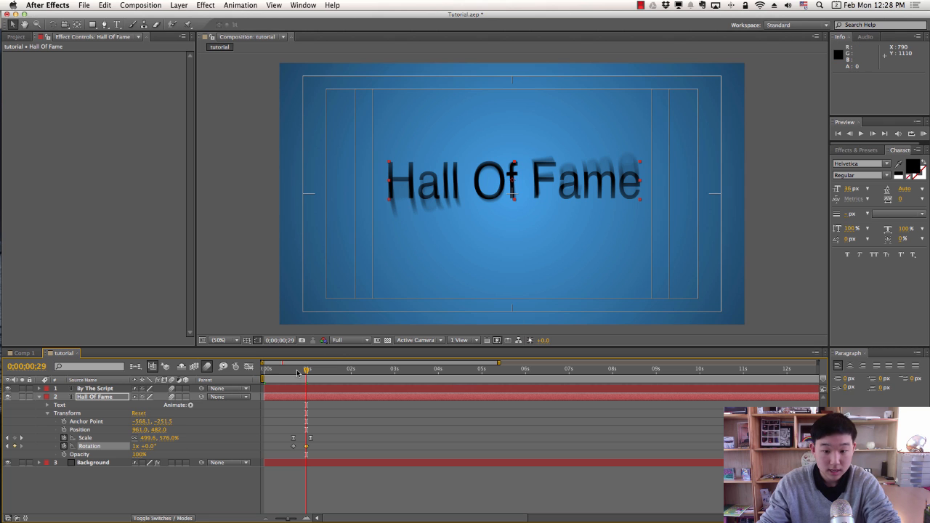
Apply Easy Ease to both rotation keyframes and preview the eased spin.
key("KP_0")
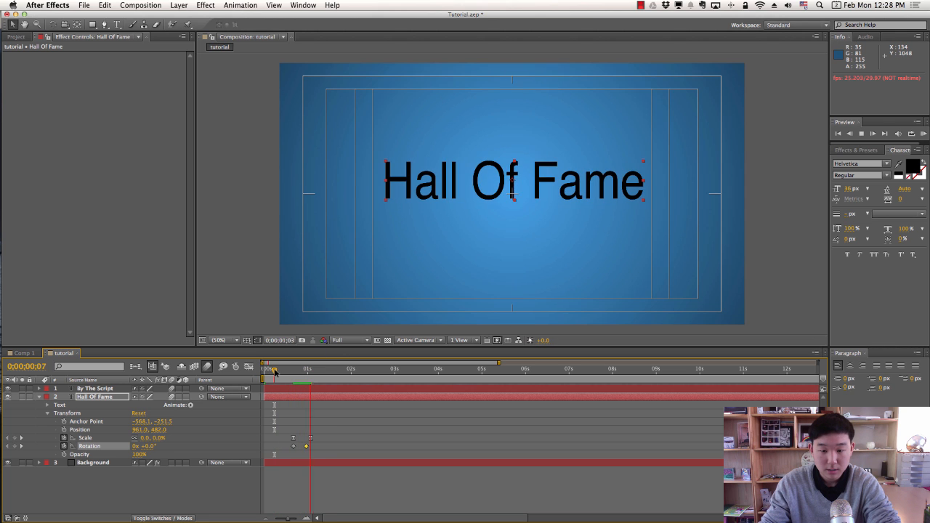
left_click(272, 372)
key("space")
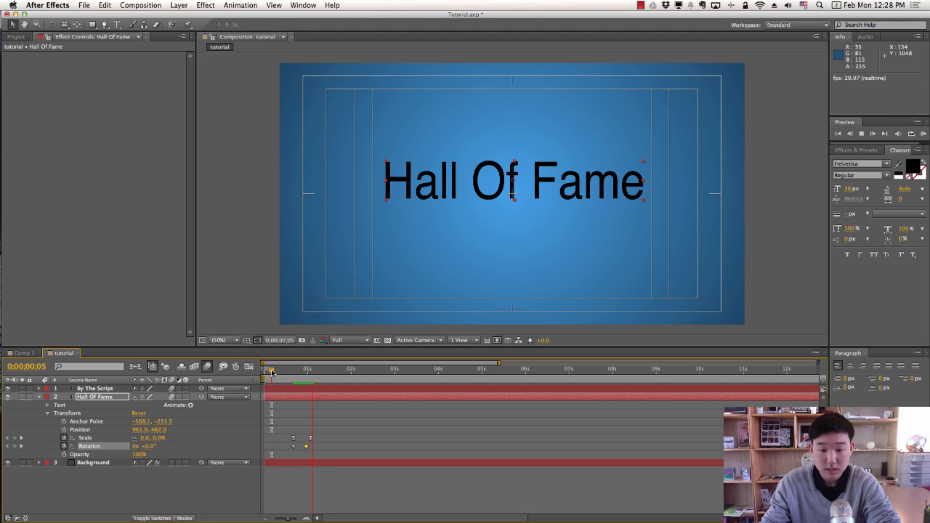
left_click_drag(283, 450, 316, 445)
right_click(306, 447)
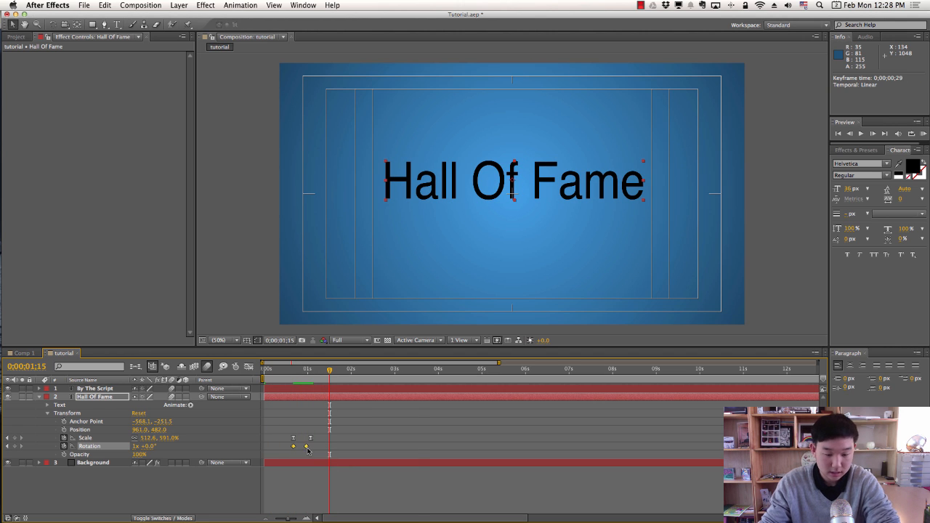
right_click(312, 451)
mouse_move(378, 514)
left_click(442, 458)
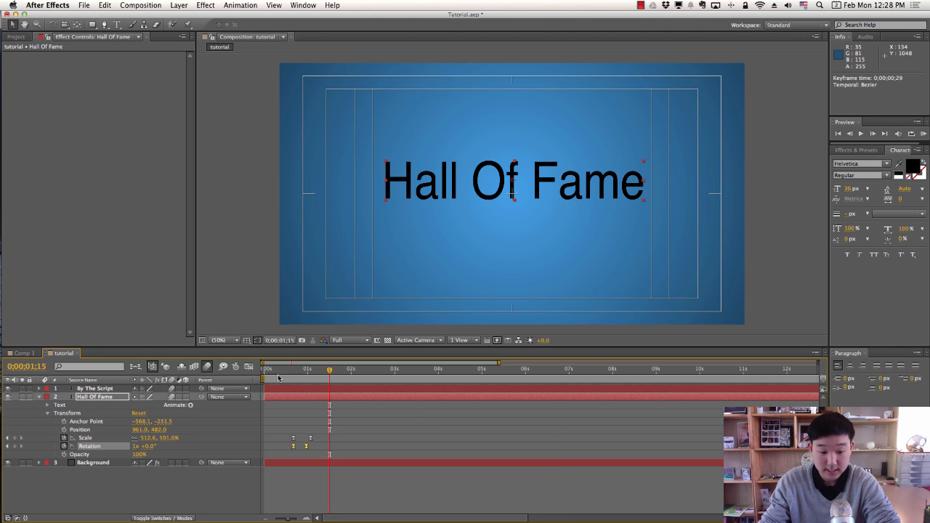
left_click(284, 371)
key("space")
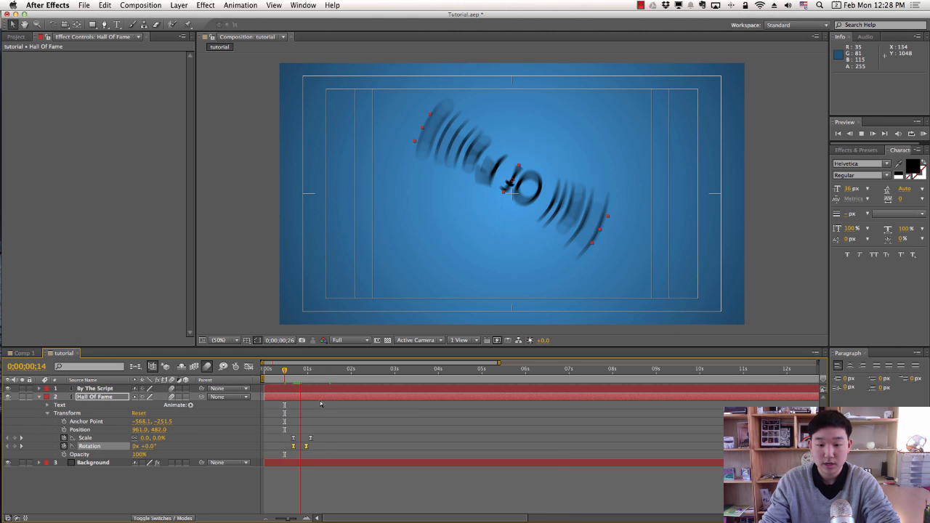
left_click(337, 406)
left_click(274, 374)
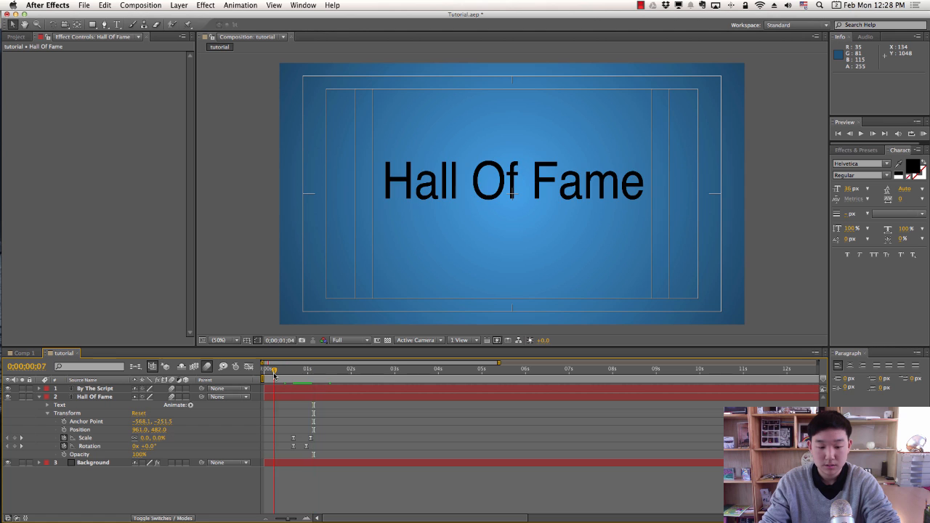
key("space")
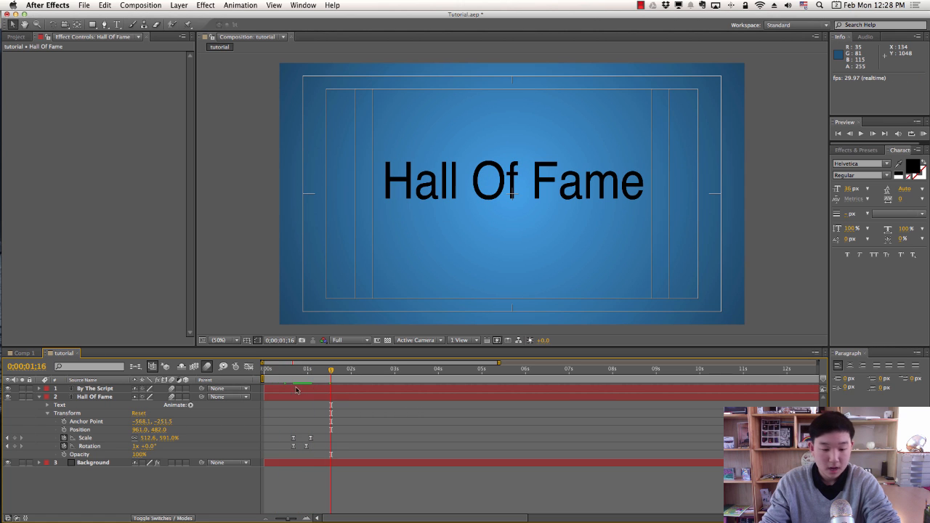
In the Graph Editor, raise the title's Scale curve so it overshoots full size.
left_click(249, 366)
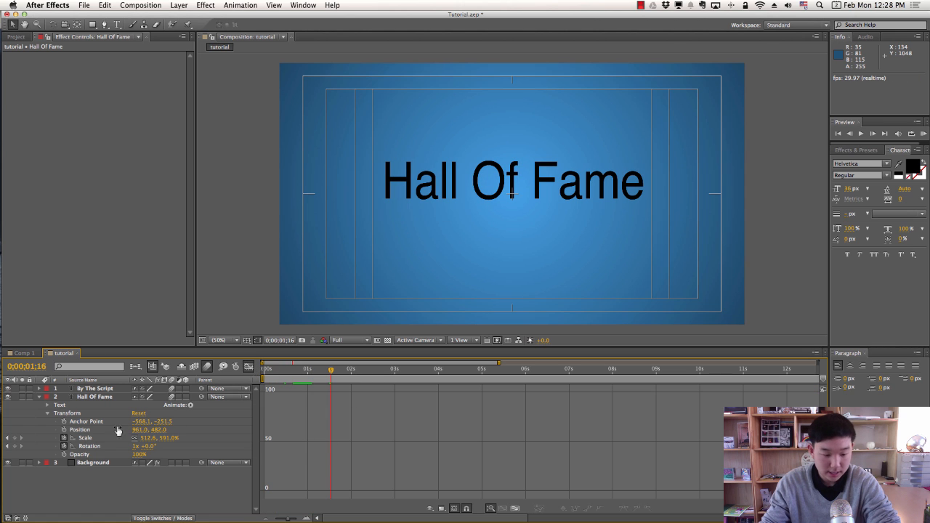
left_click(84, 438)
left_click(313, 395)
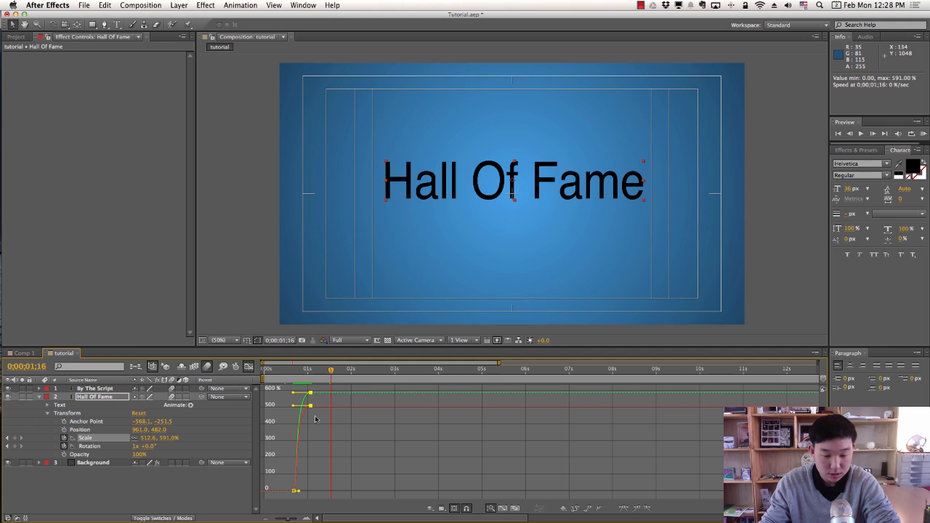
left_click_drag(293, 395, 287, 376)
left_click(287, 376)
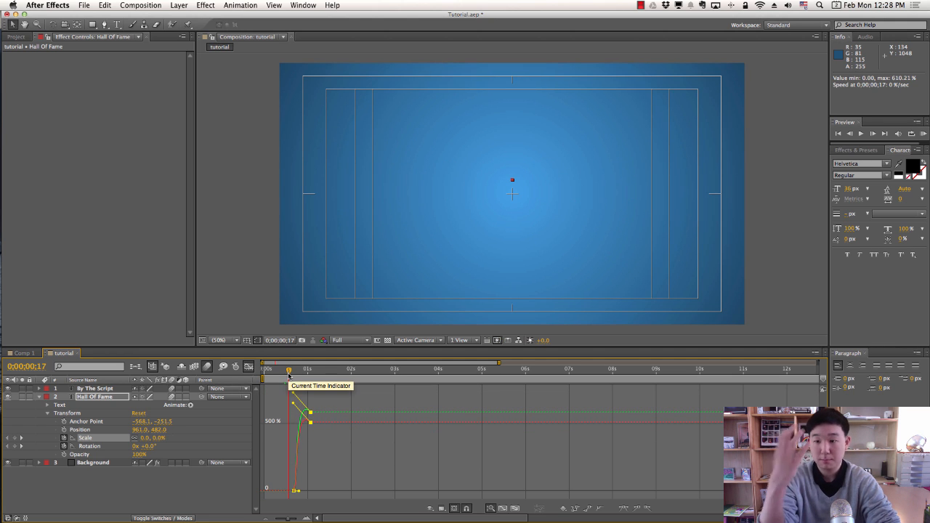
key("space")
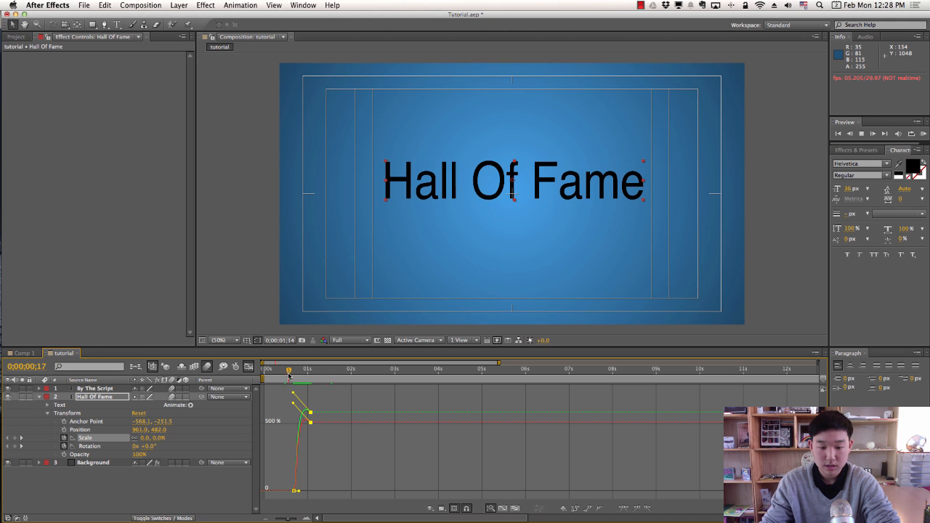
left_click_drag(288, 376, 269, 376)
key("space")
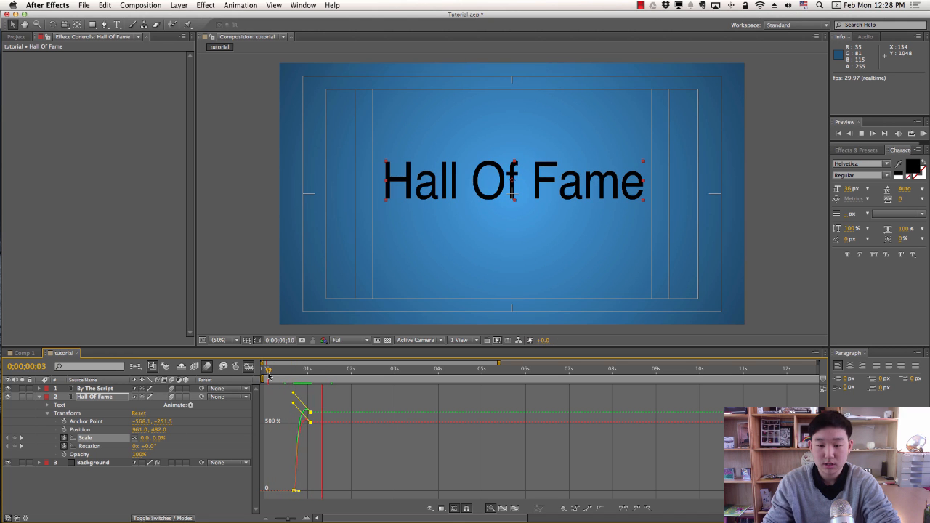
key("space")
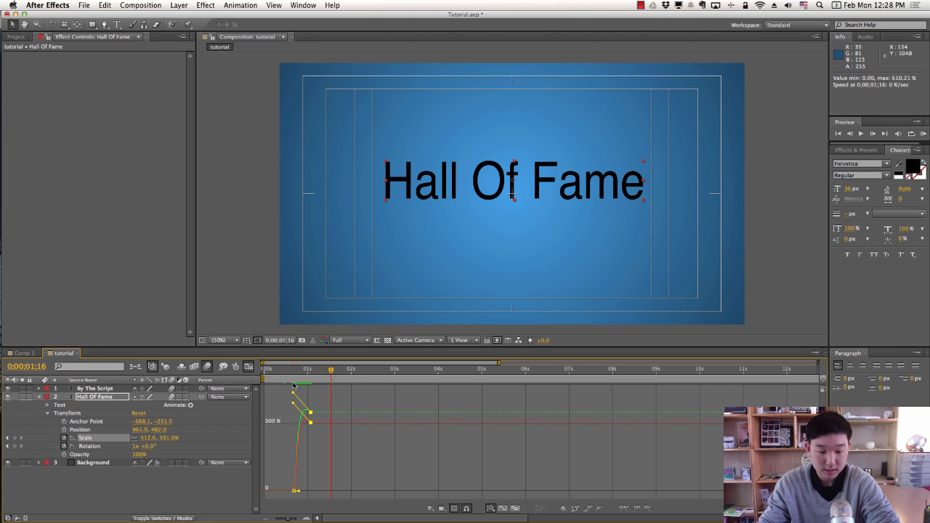
left_click_drag(294, 394, 282, 374)
left_click(282, 373)
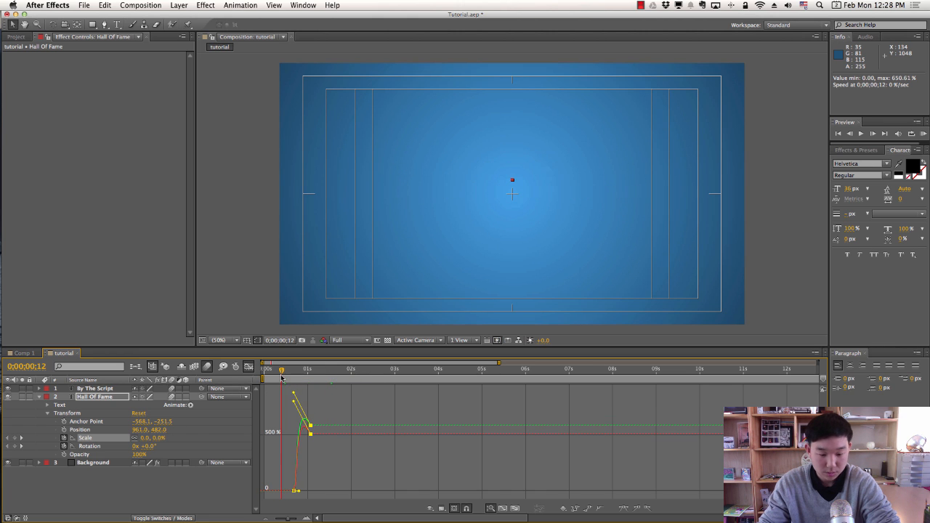
key("space")
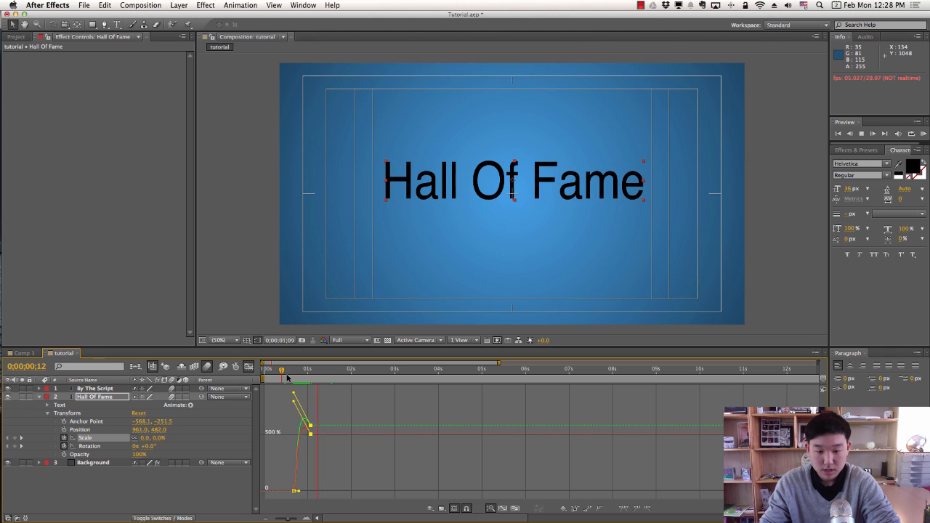
left_click(287, 374)
left_click_drag(287, 373, 332, 371)
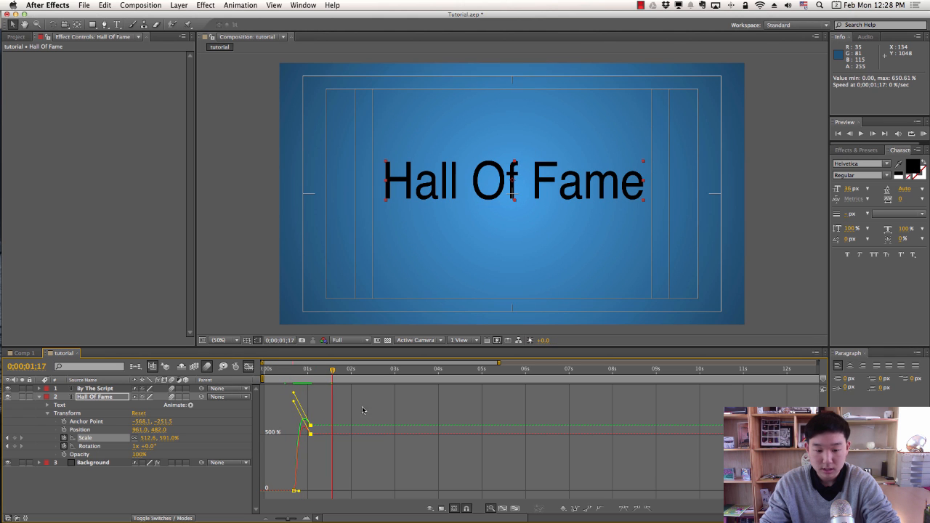
Preview at Quarter resolution, restore Full, return to layer bars, and save the project.
left_click(349, 340)
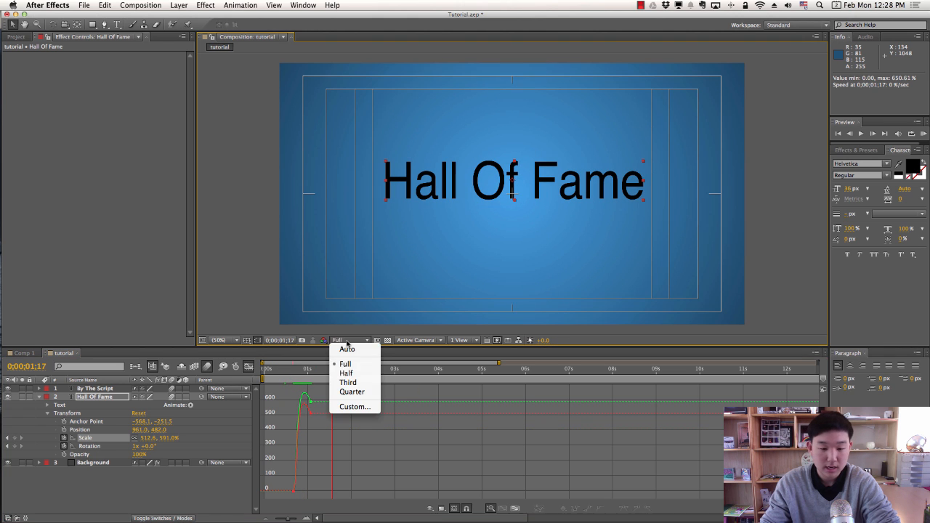
left_click(343, 388)
key("KP_0")
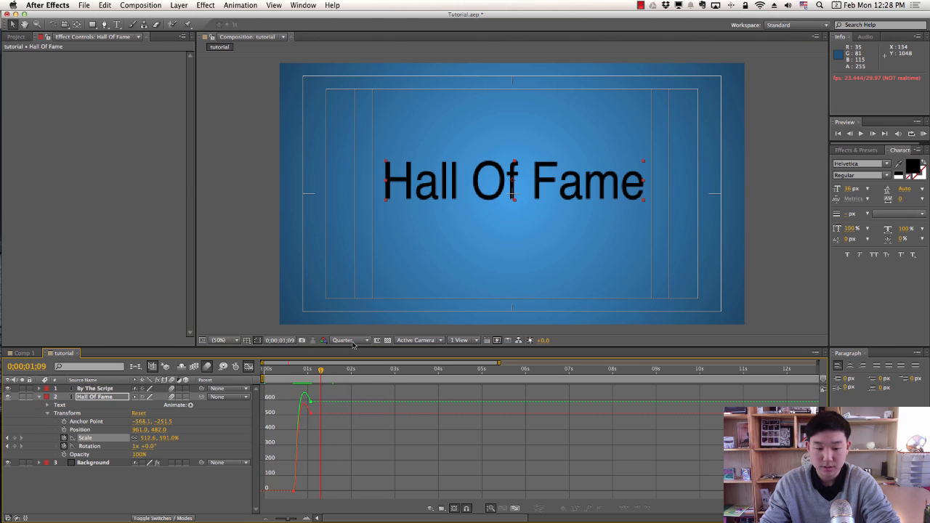
left_click(351, 340)
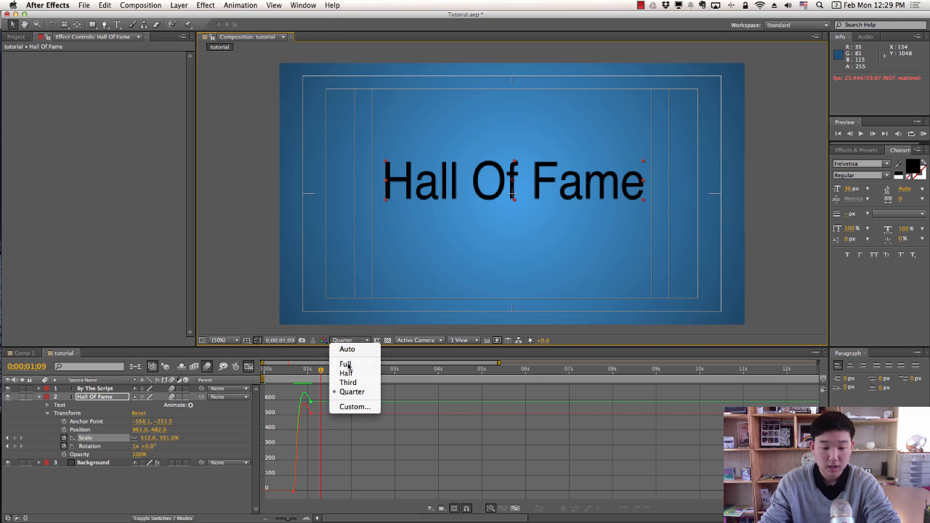
left_click(345, 364)
left_click(284, 371)
left_click_drag(284, 371, 327, 434)
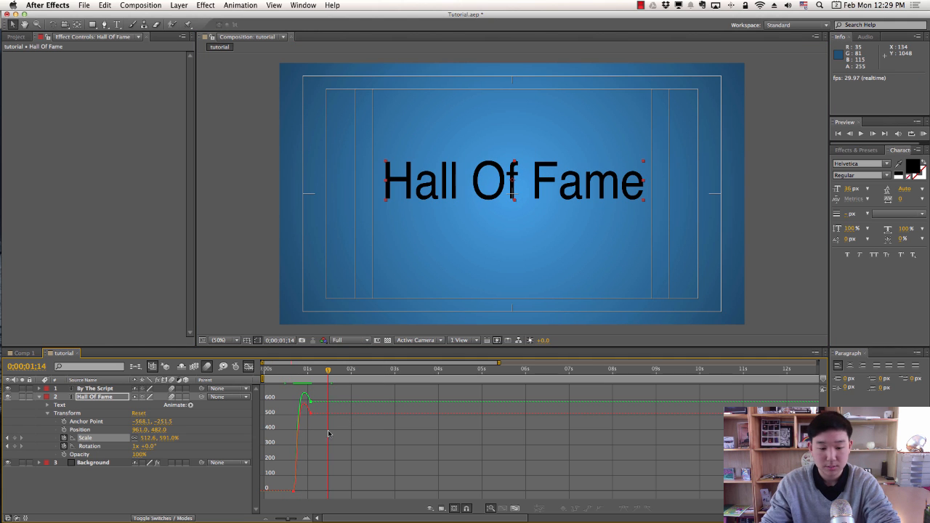
left_click(249, 367)
left_click_drag(299, 371, 270, 371)
key("super+s")
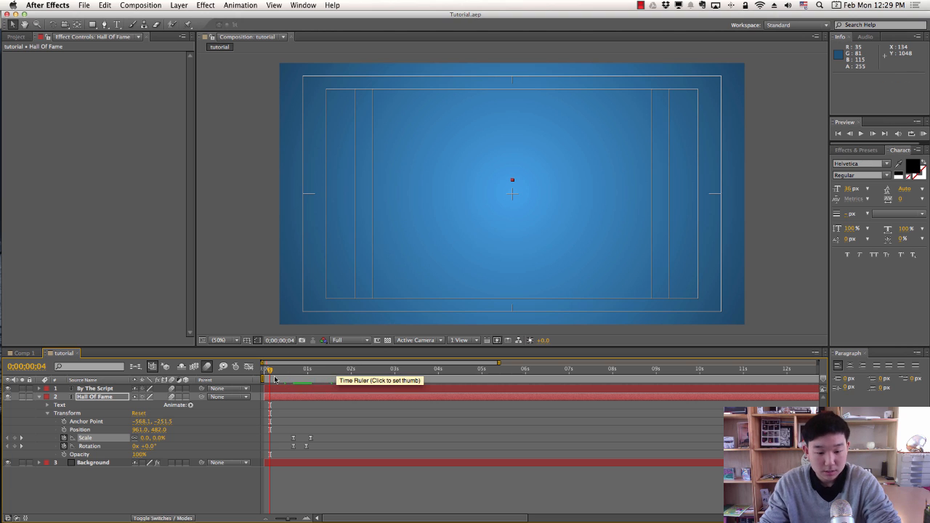
Preview the spinning Hall Of Fame title with its subtitle, then collapse its properties.
left_click(280, 373)
key("space")
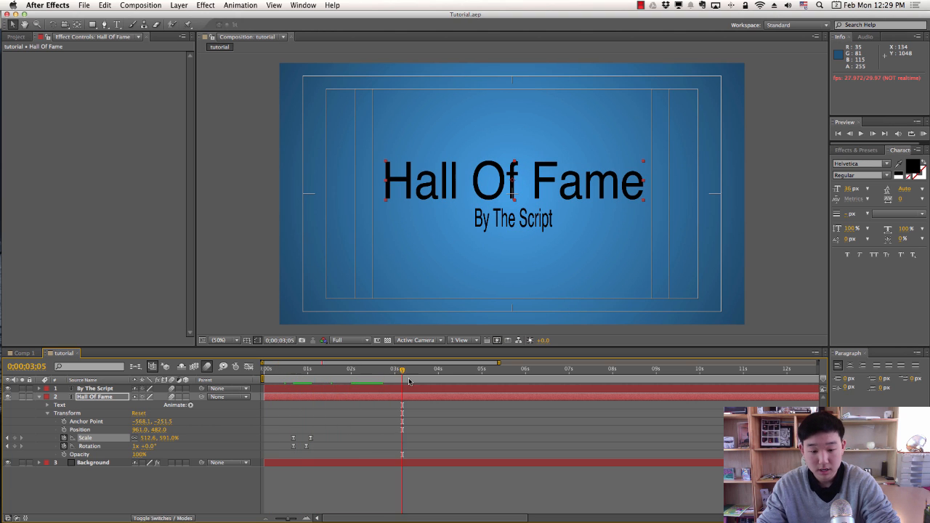
key("space")
left_click_drag(314, 378, 444, 376)
key("space")
left_click(368, 434)
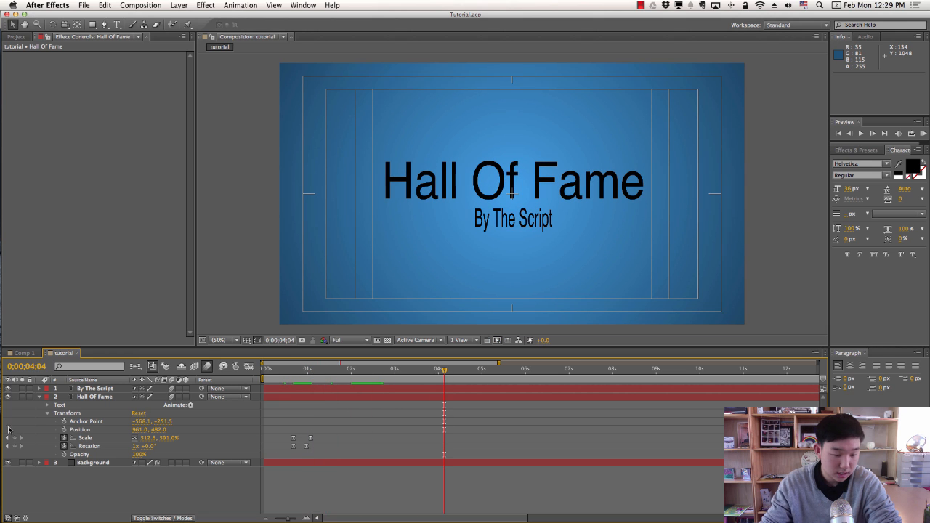
left_click(40, 397)
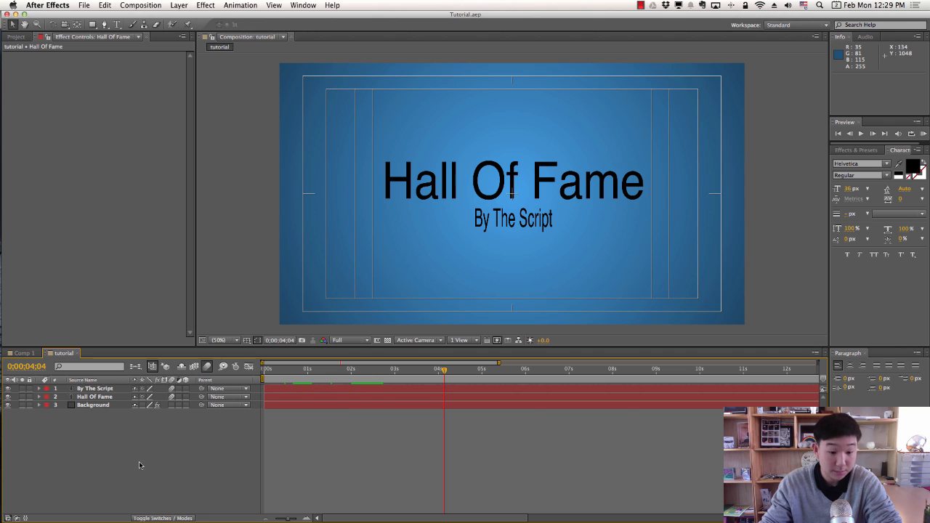
Add a Null 2 null object layer to the composition.
right_click(181, 431)
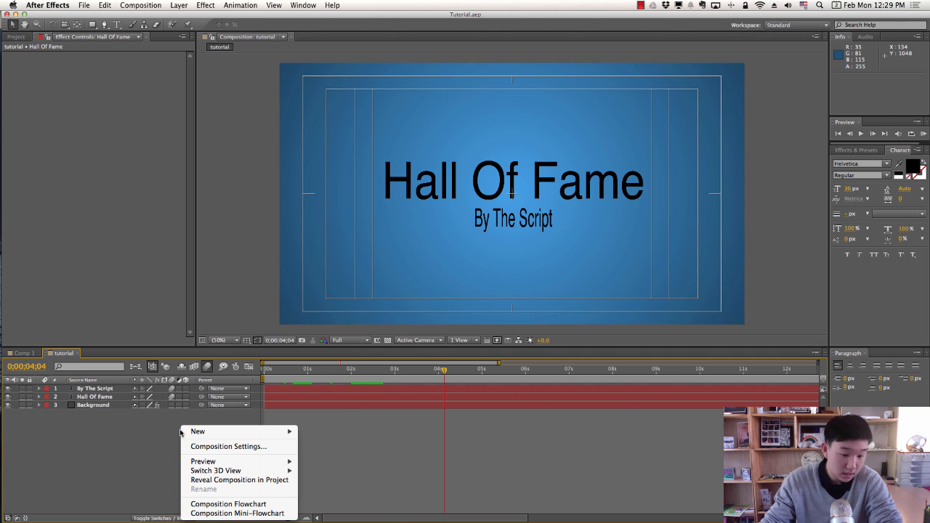
mouse_move(201, 432)
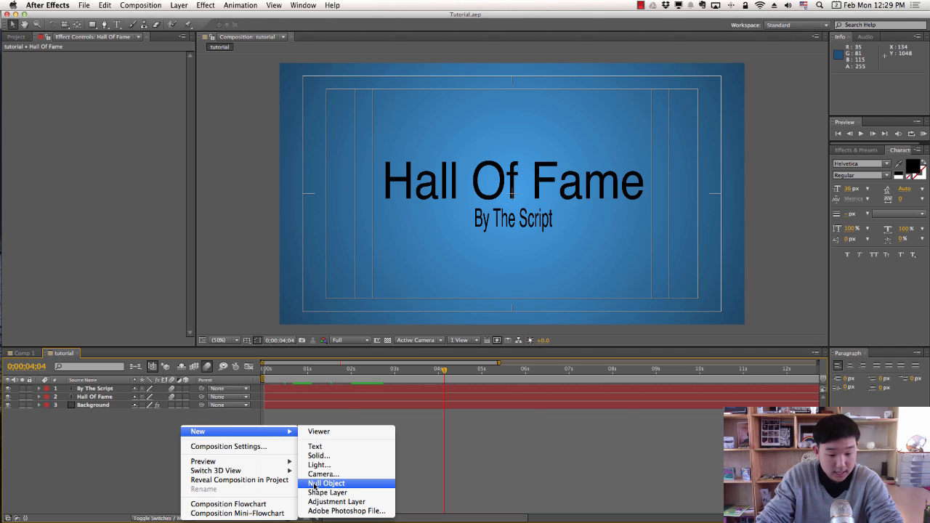
left_click(318, 484)
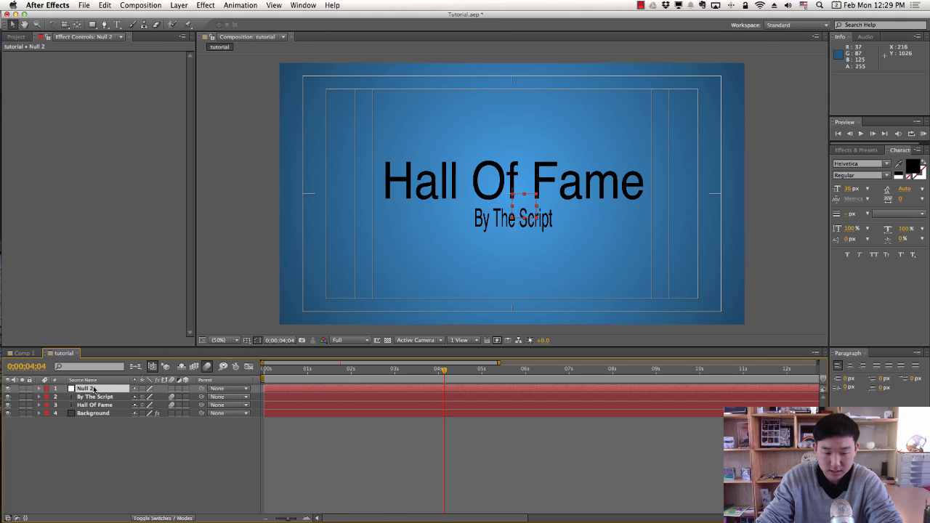
left_click(94, 390)
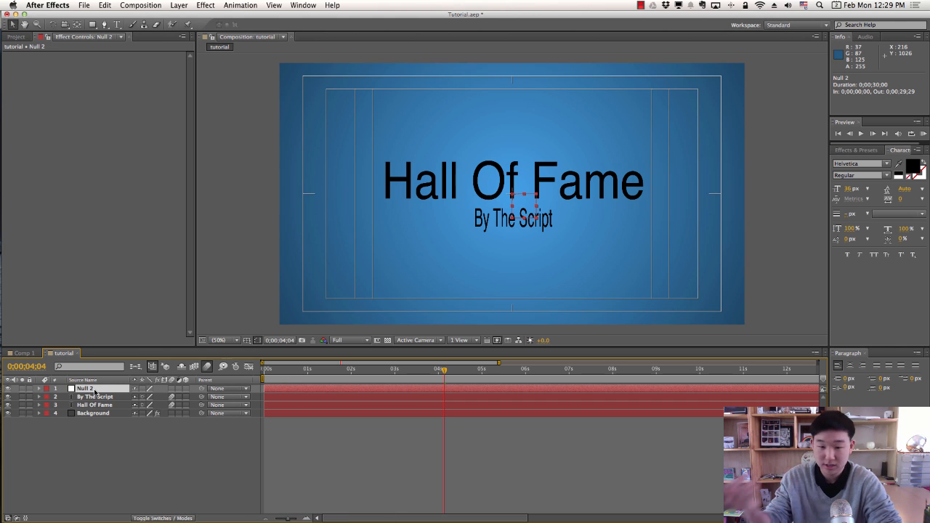
left_click(103, 440)
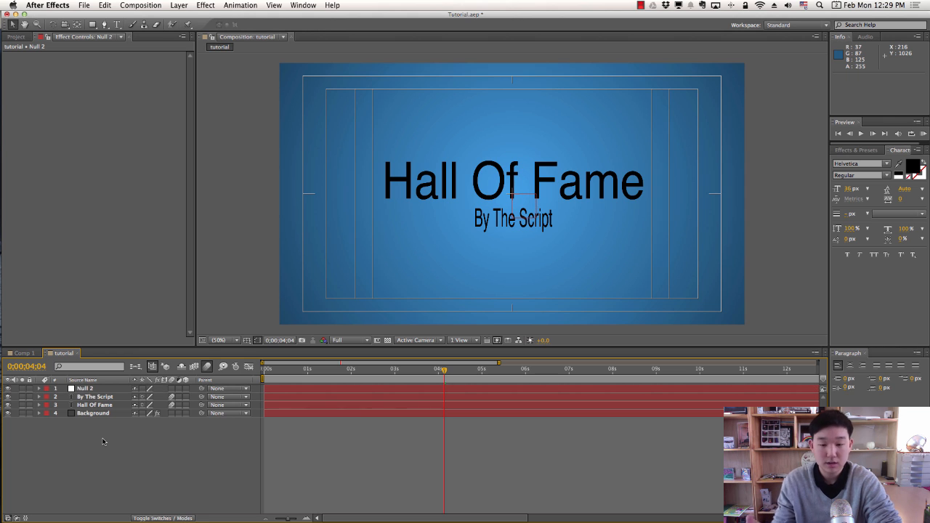
left_click(105, 390)
left_click(421, 441)
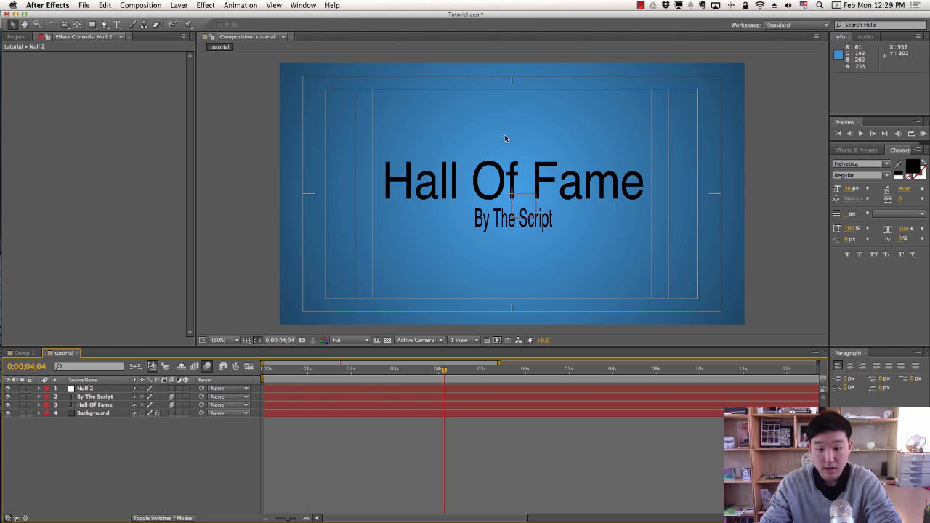
left_click(68, 389)
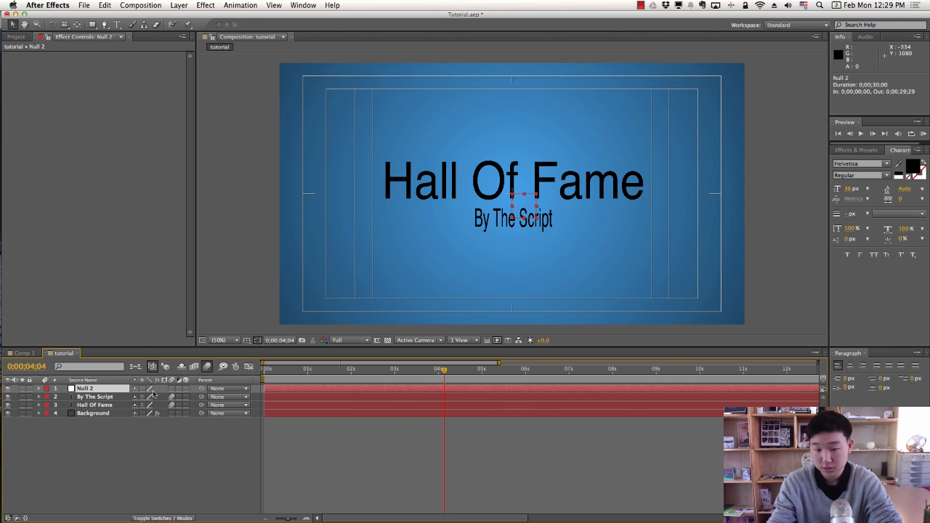
Select Hall Of Fame and By The Script and pick-whip both to Null 2.
left_click(93, 397)
left_click(94, 405)
left_click(98, 396, "shift")
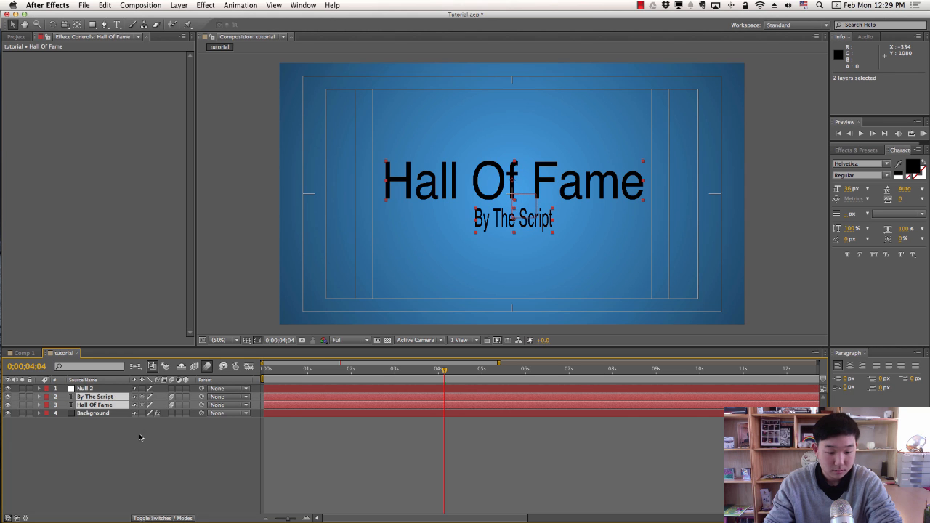
left_click(140, 437)
left_click(105, 406)
left_click(96, 399, "shift")
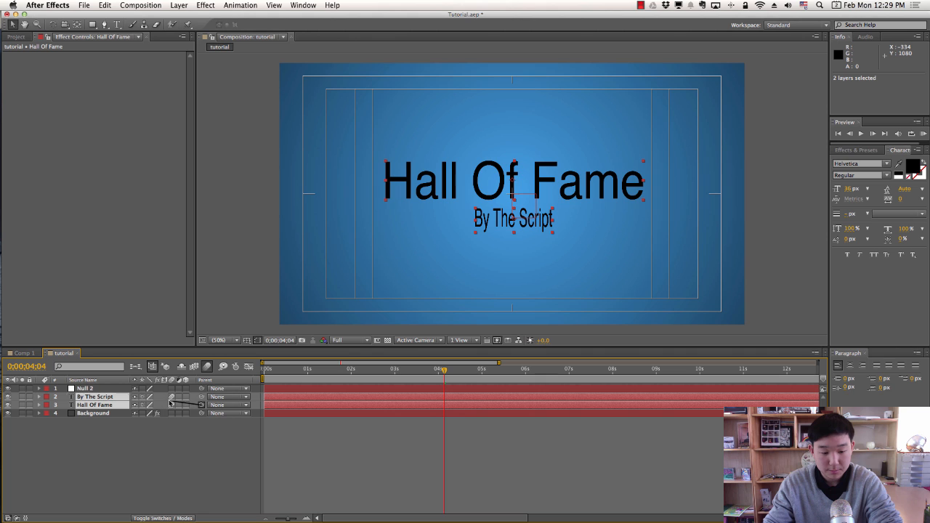
left_click_drag(170, 404, 87, 391)
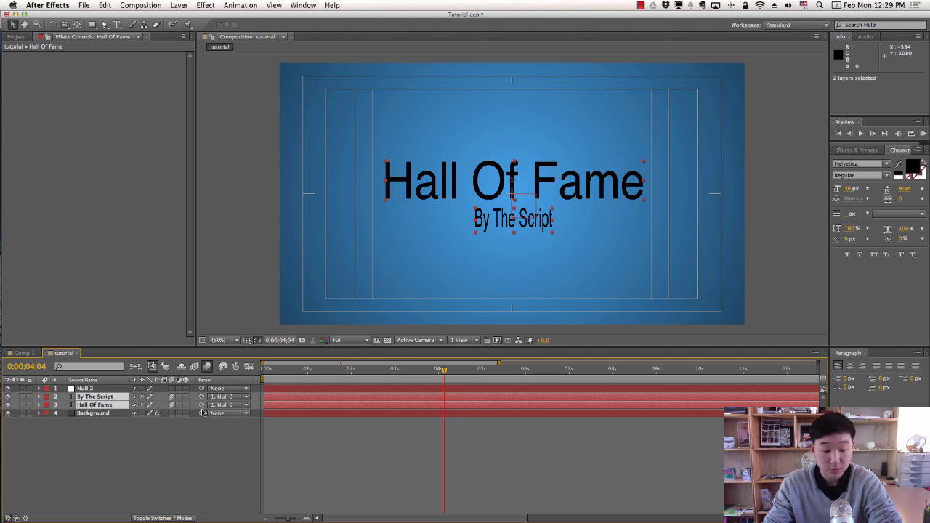
left_click(207, 449)
left_click(88, 390)
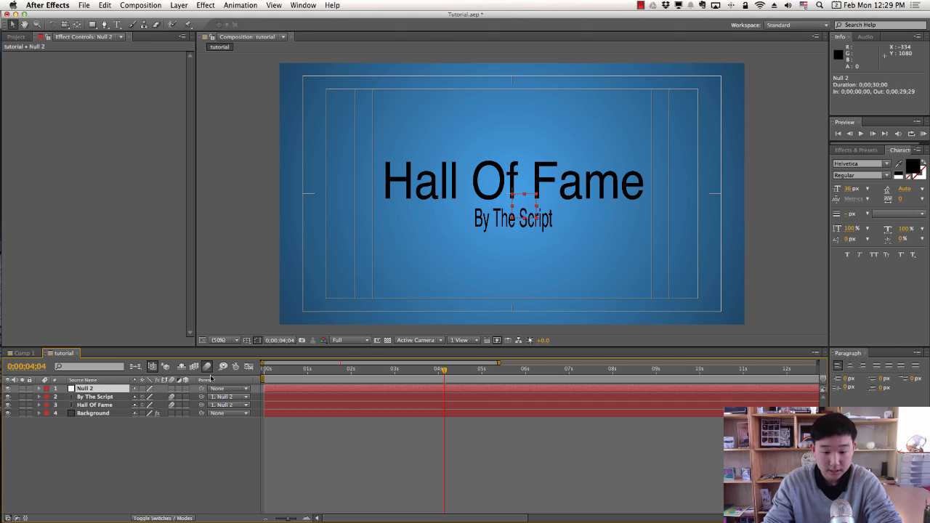
Keyframe Null 2's Position at 0:00:04:15, then slide it to X -547 slightly later.
mouse_move(458, 370)
left_mouse_down()
mouse_move(410, 370)
mouse_move(460, 370)
left_mouse_up()
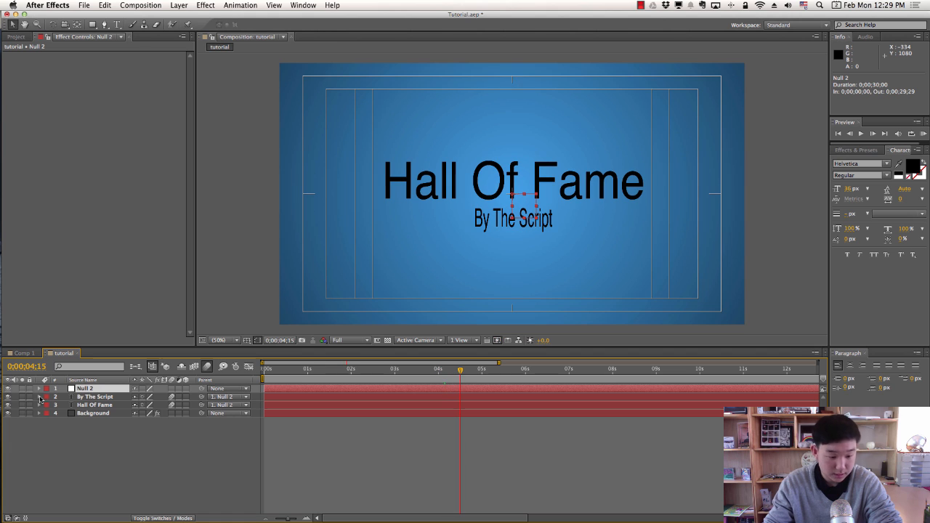
left_click(39, 390)
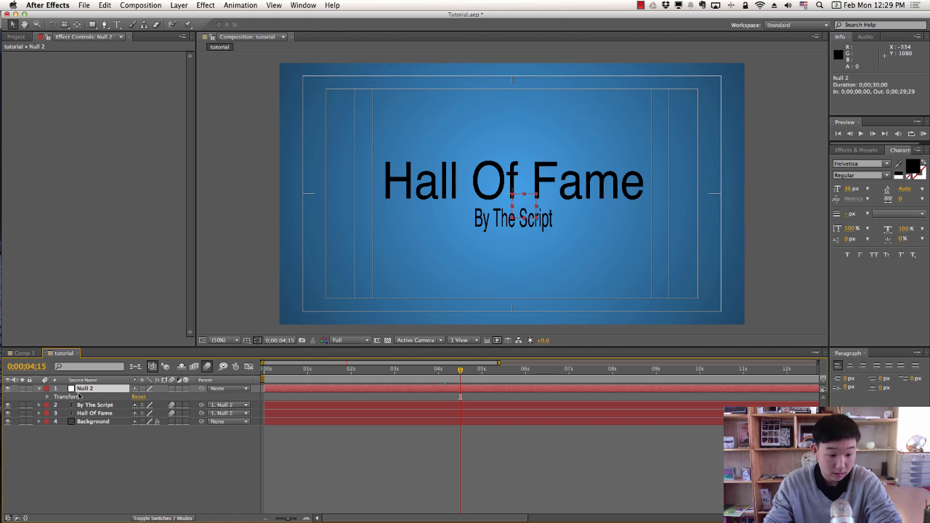
left_click(48, 397)
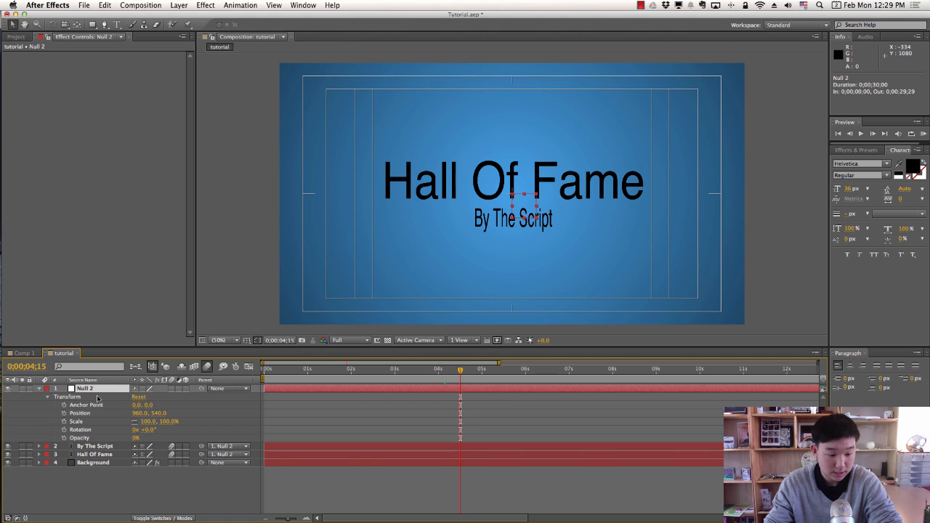
left_click(64, 412)
mouse_move(470, 372)
left_mouse_down()
mouse_move(505, 374)
mouse_move(478, 376)
left_mouse_up()
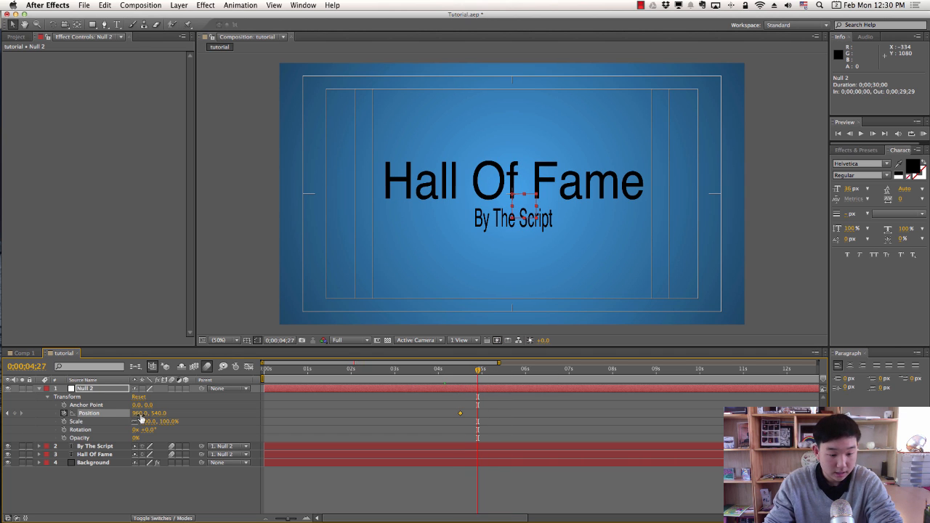
left_click_drag(139, 413, 81, 413)
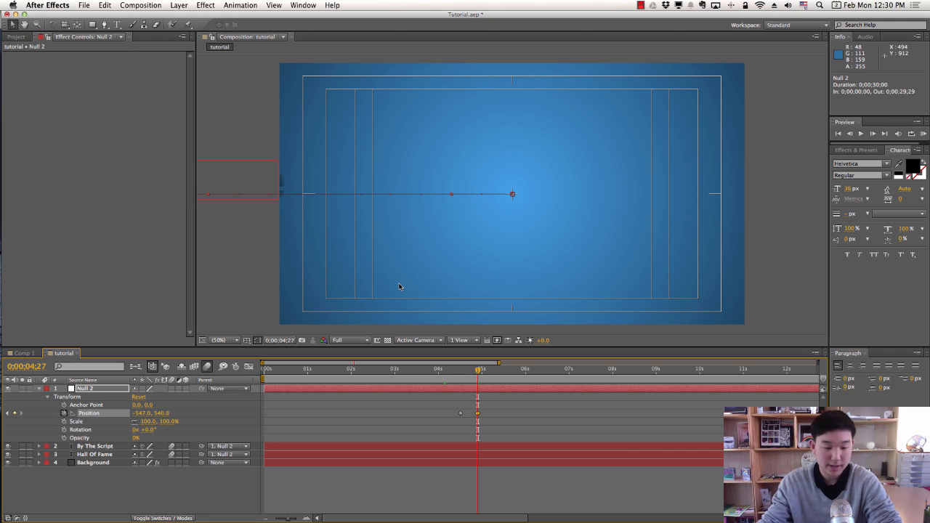
left_click(438, 370)
key("space")
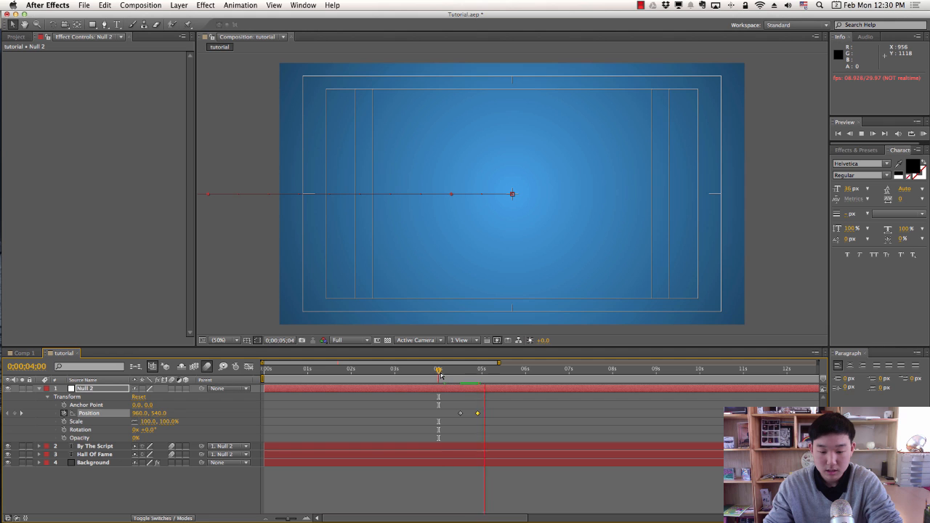
left_click(441, 371)
key("space")
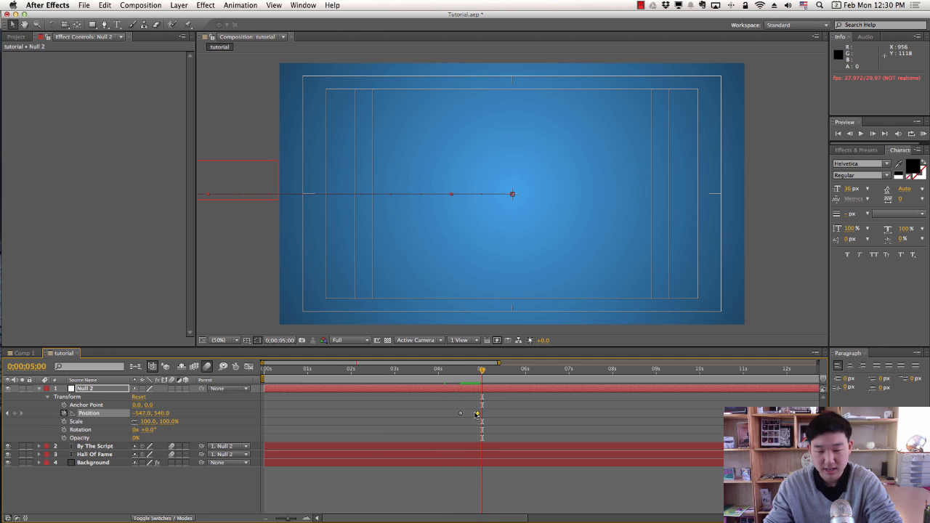
Apply Easy Ease to both Null 2 position keyframes and preview the slide-off.
left_click(480, 415)
left_click_drag(478, 415, 477, 419)
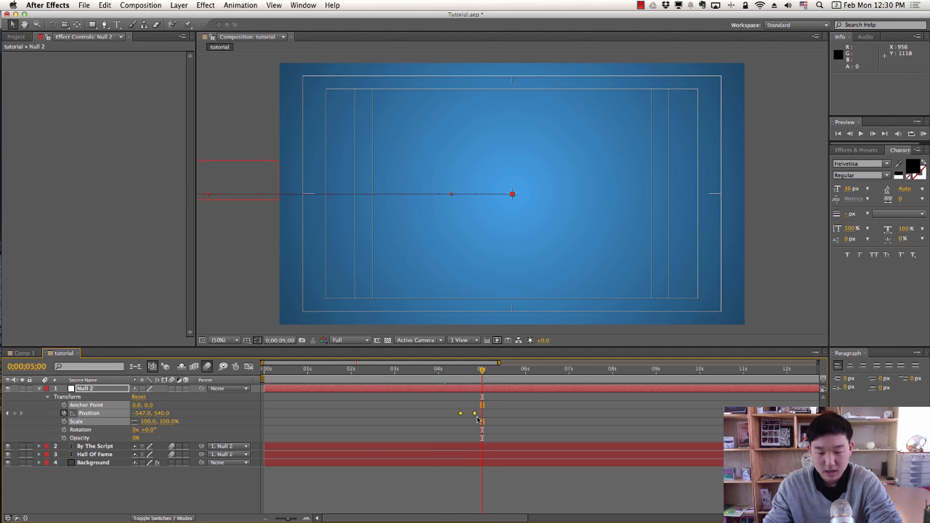
right_click(476, 413)
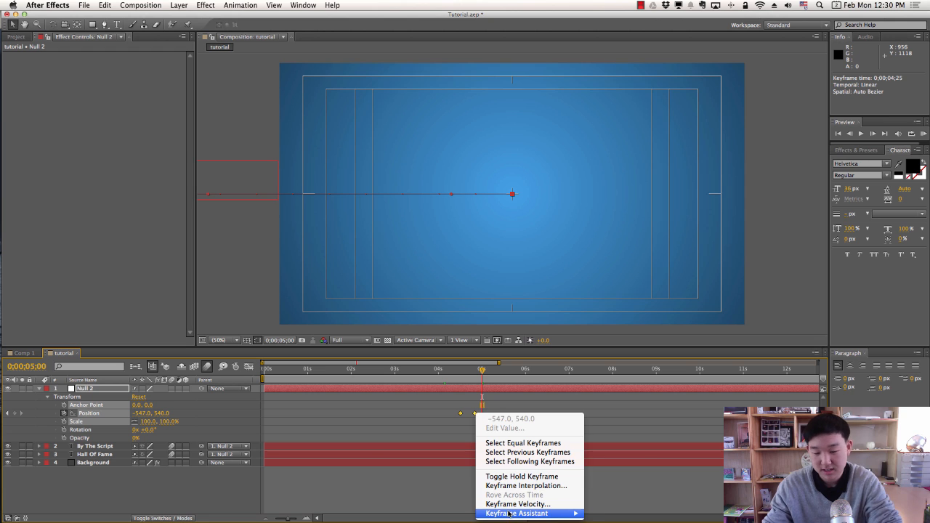
mouse_move(509, 514)
left_click(617, 459)
left_click(441, 370)
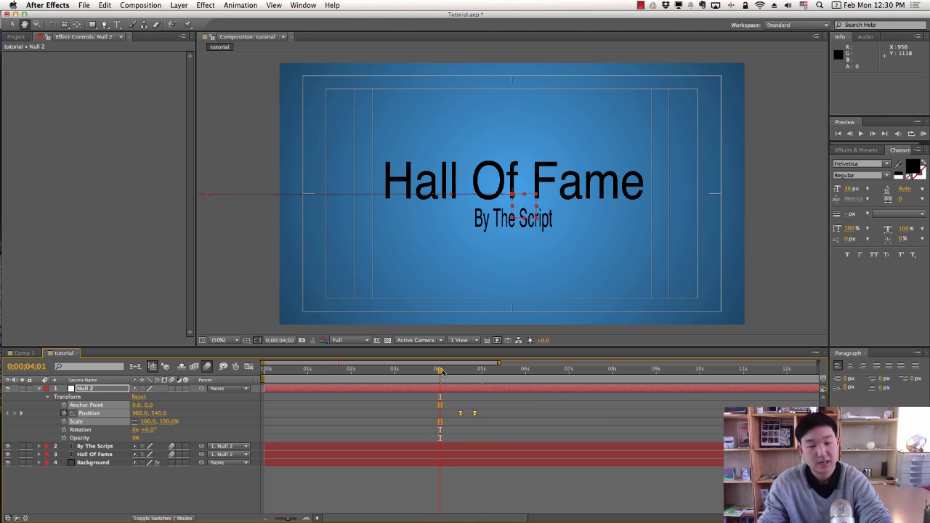
left_click(510, 404)
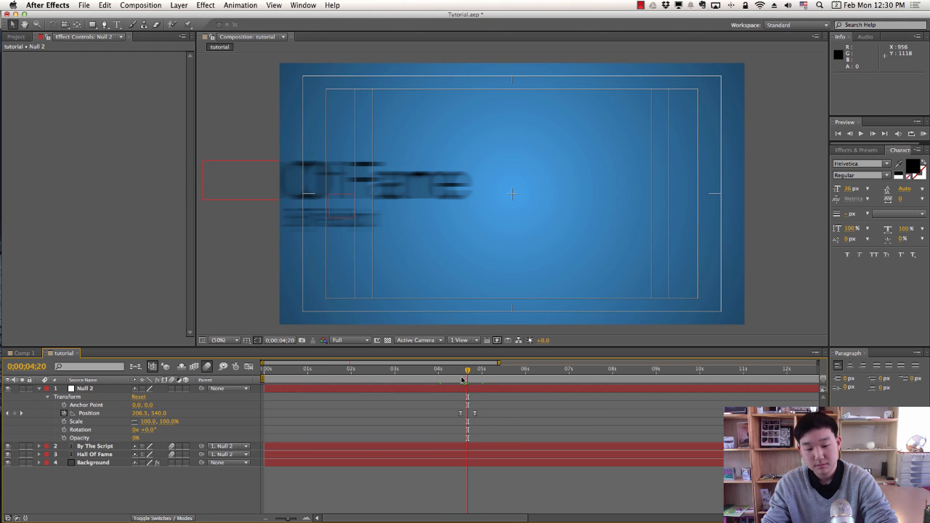
left_click_drag(462, 379, 448, 377)
key("space")
key("space")
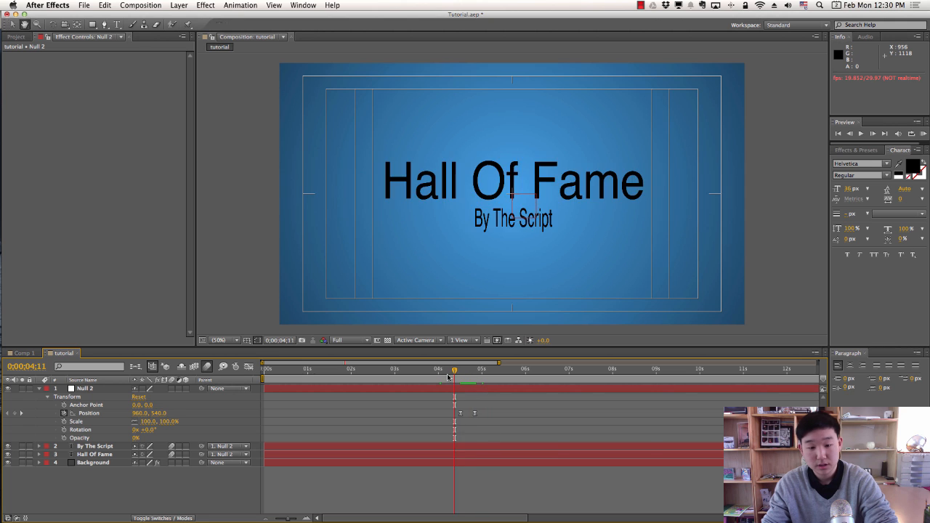
key("space")
key("space")
left_click_drag(448, 378, 342, 378)
key("space")
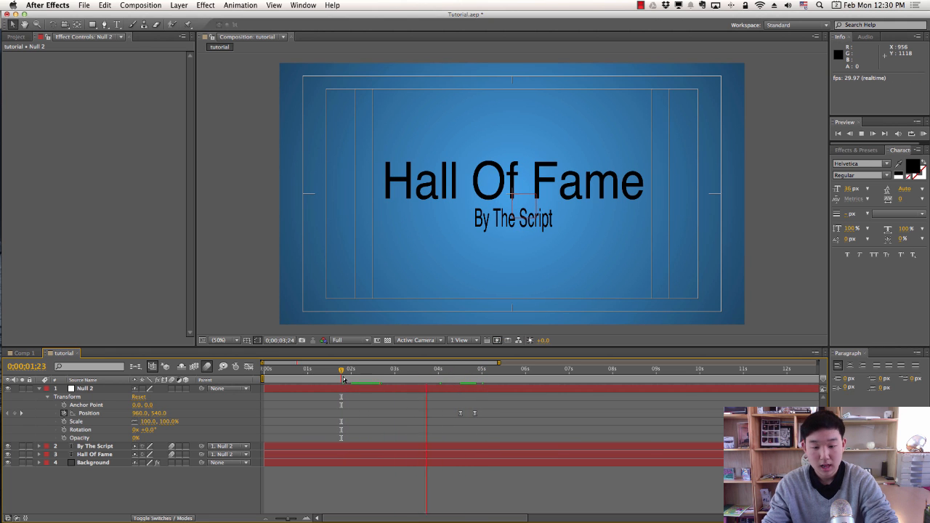
key("space")
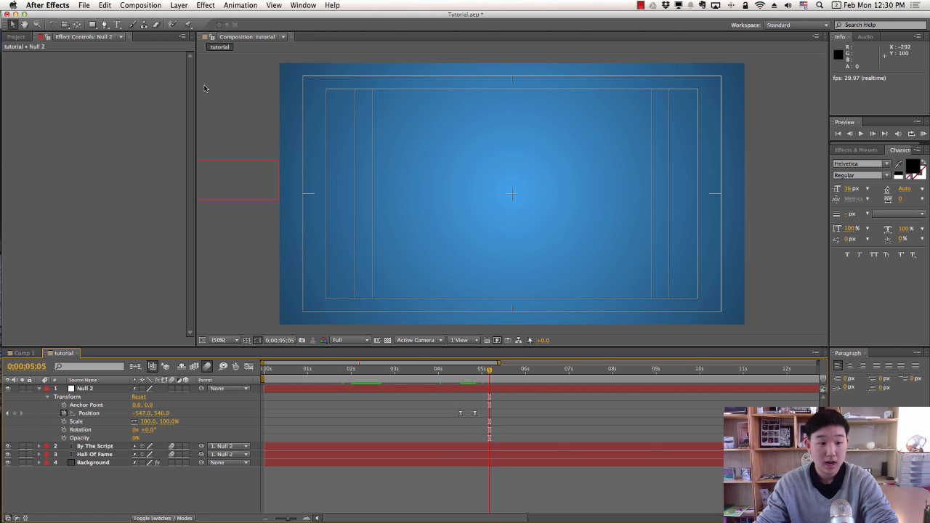
key("ctrl+t")
Create a text layer reading 'Featuring' plus the artist's name, capitalising the F.
left_click_drag(374, 128, 649, 250)
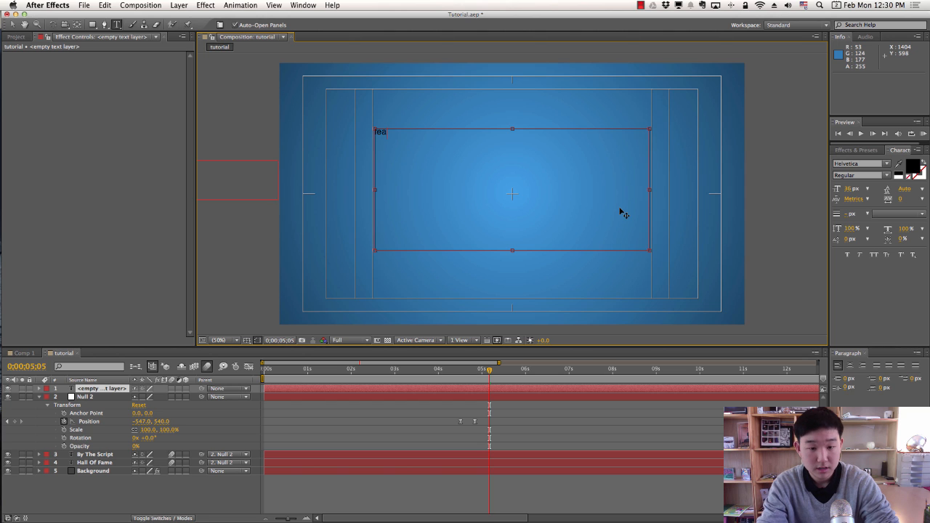
type("featuring")
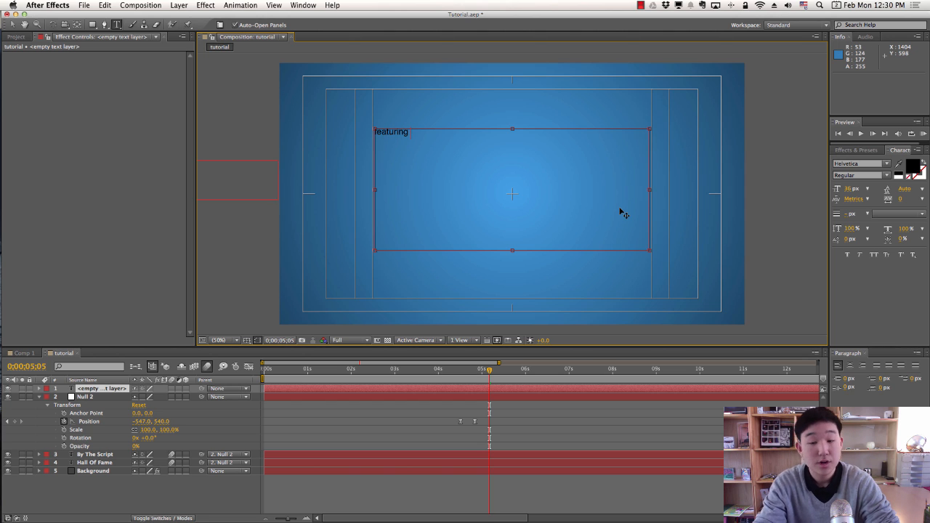
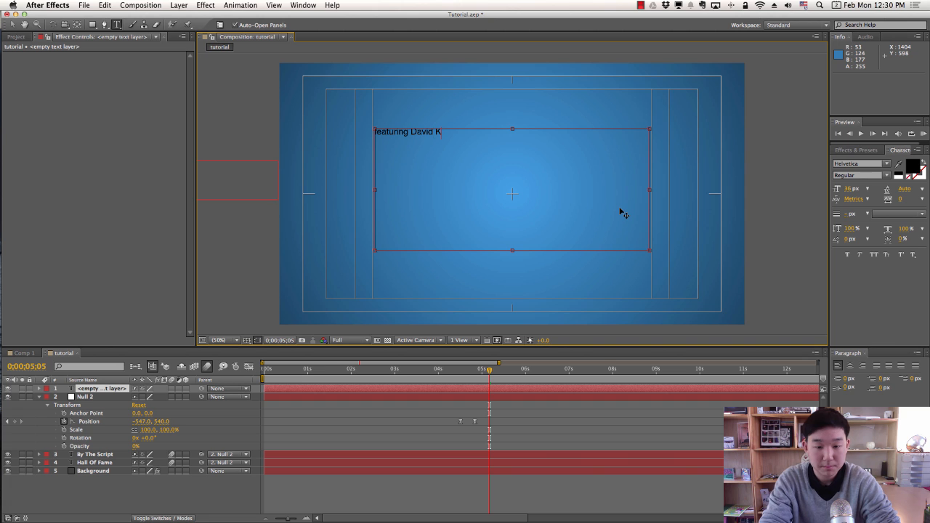
left_click(13, 25)
left_click_drag(443, 131, 535, 199)
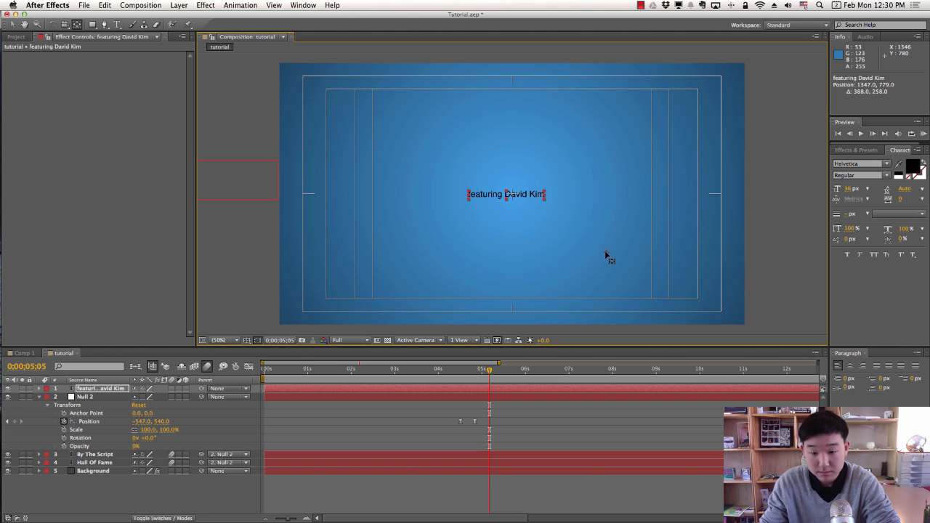
key("v")
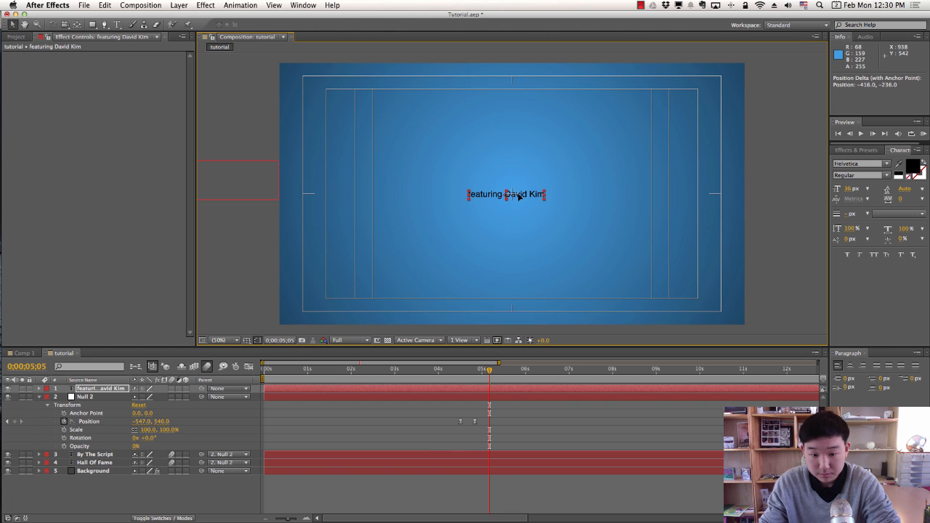
left_click_drag(465, 197, 436, 193)
key("super+t")
left_click(440, 193)
key("BackSpace")
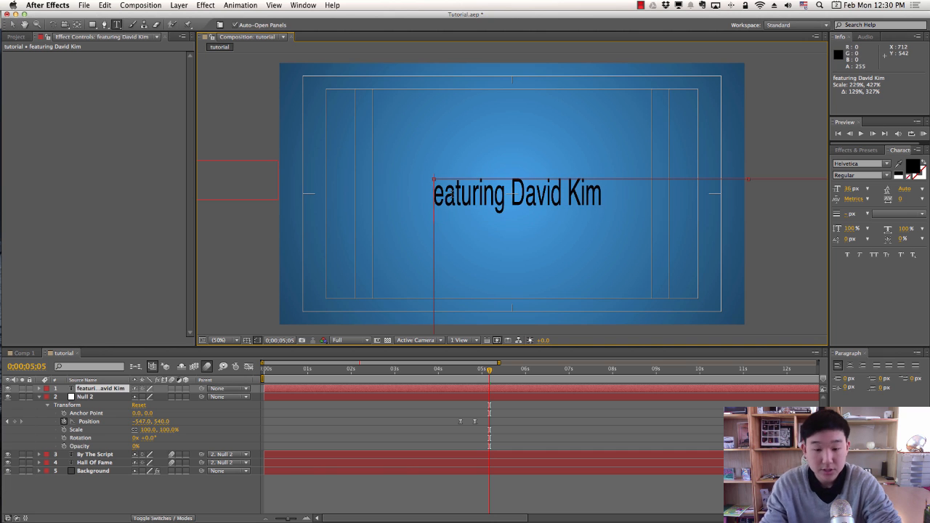
type("F")
mouse_move(6, 2)
left_click(12, 24)
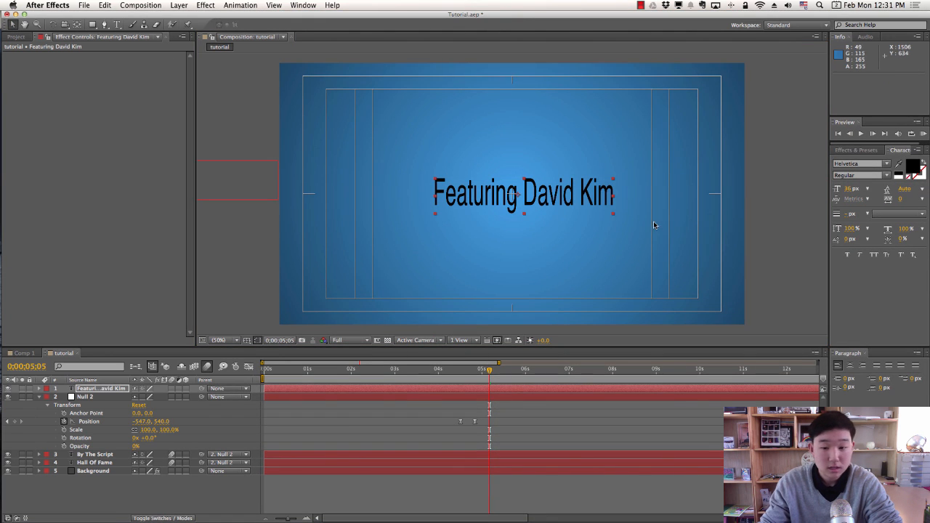
Enlarge and centre the credit title, then move its layer below Null 2.
left_click_drag(552, 198, 514, 196)
key("y")
key("v")
left_click_drag(446, 371, 491, 372)
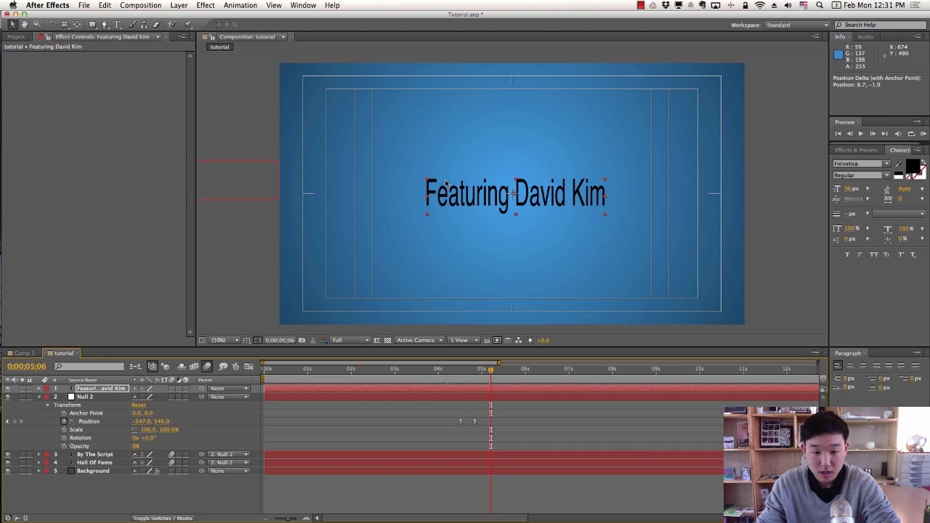
left_click_drag(426, 181, 396, 167)
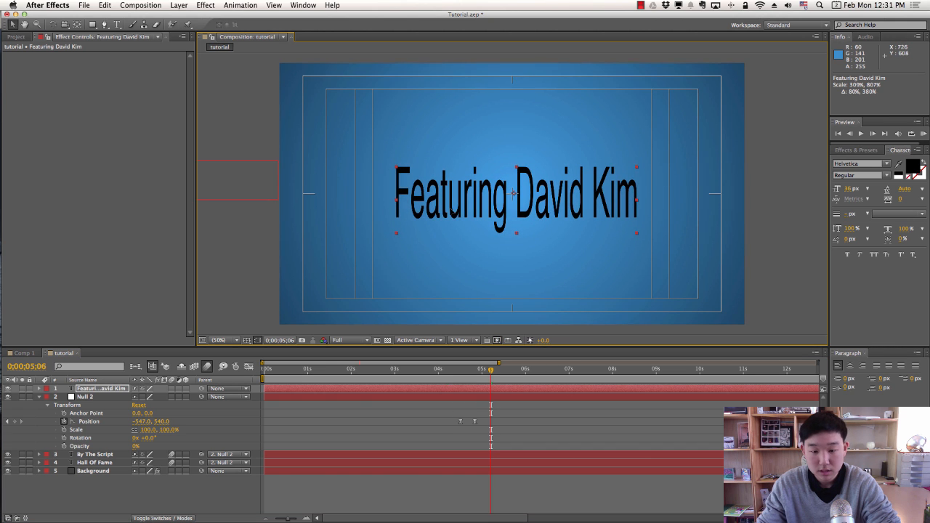
left_click_drag(444, 206, 428, 187)
left_click_drag(386, 163, 365, 163)
mouse_move(96, 391)
left_mouse_down()
mouse_move(98, 436)
mouse_move(245, 446)
mouse_move(83, 388)
left_mouse_up()
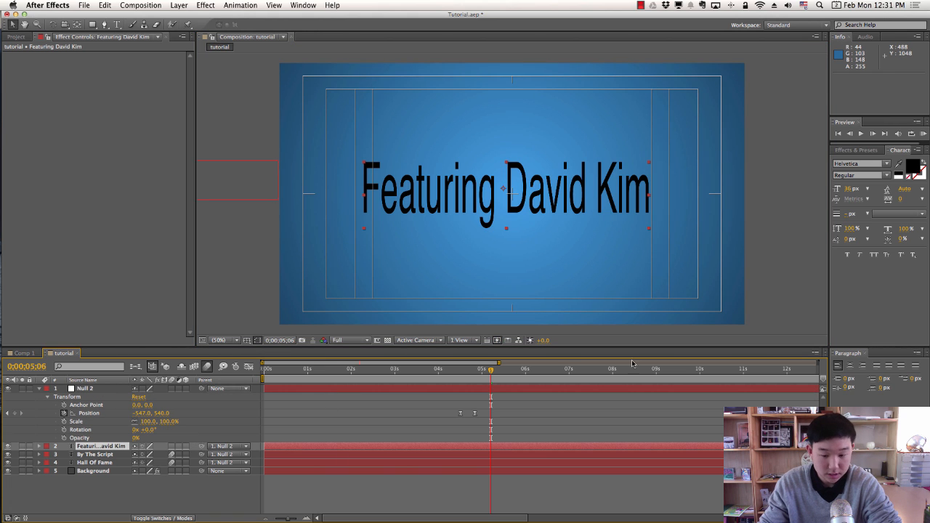
Enable layer motion blur, reveal Scale, and RAM-preview the title handoff.
key("space")
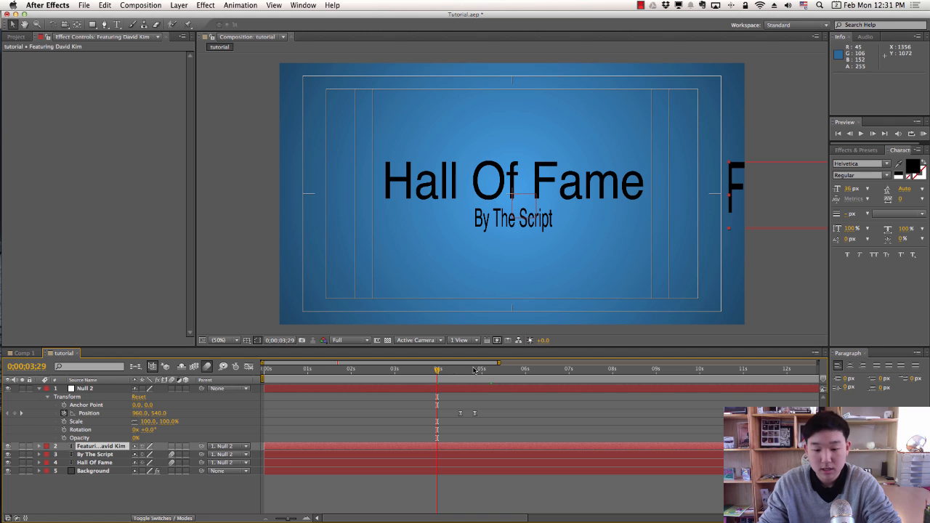
key("space")
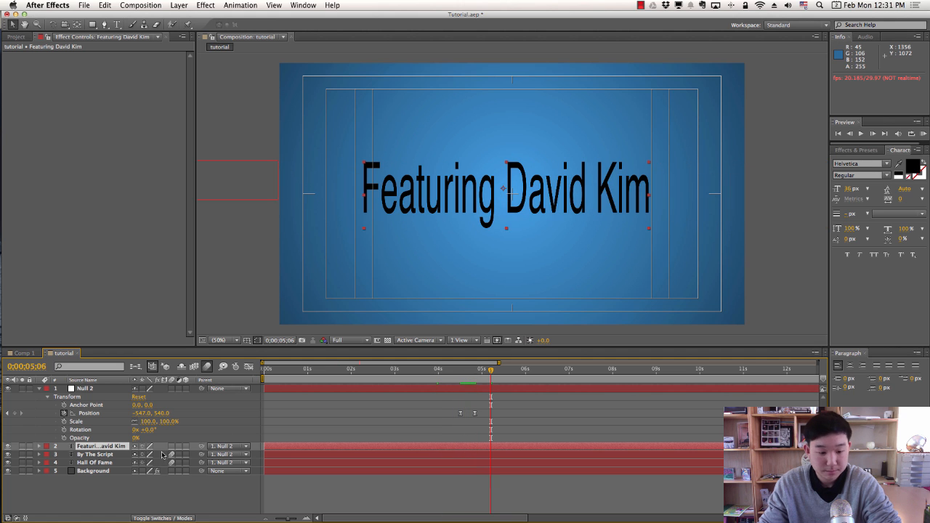
left_click(171, 398)
left_click(172, 389)
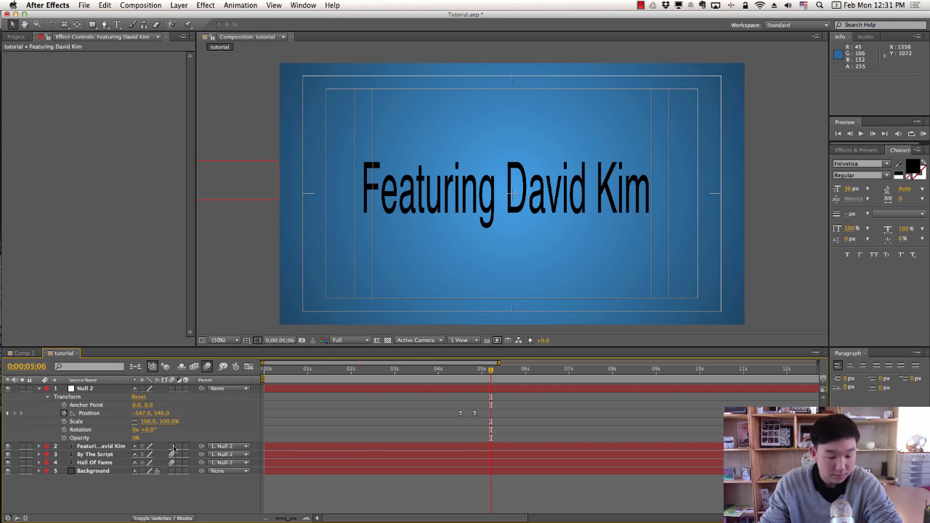
left_click(421, 375)
key("s")
key("space")
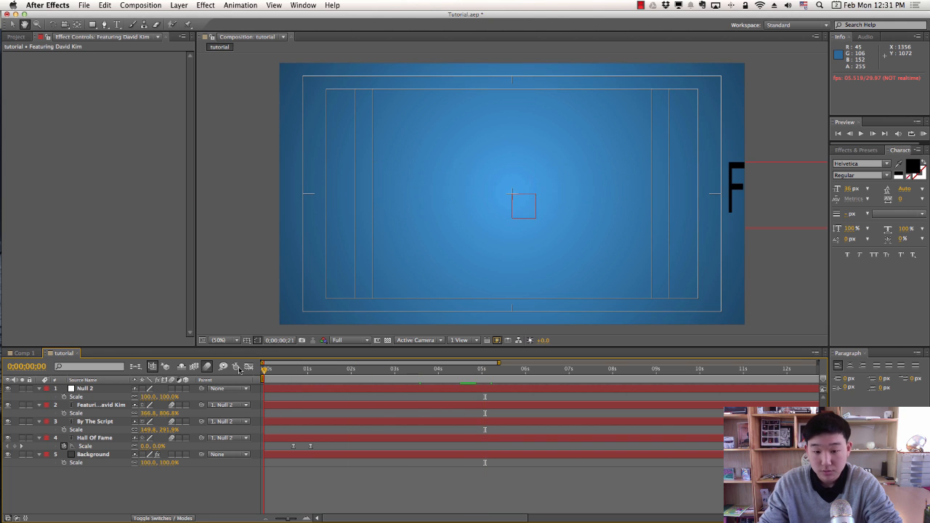
left_click(924, 135)
left_click(924, 135)
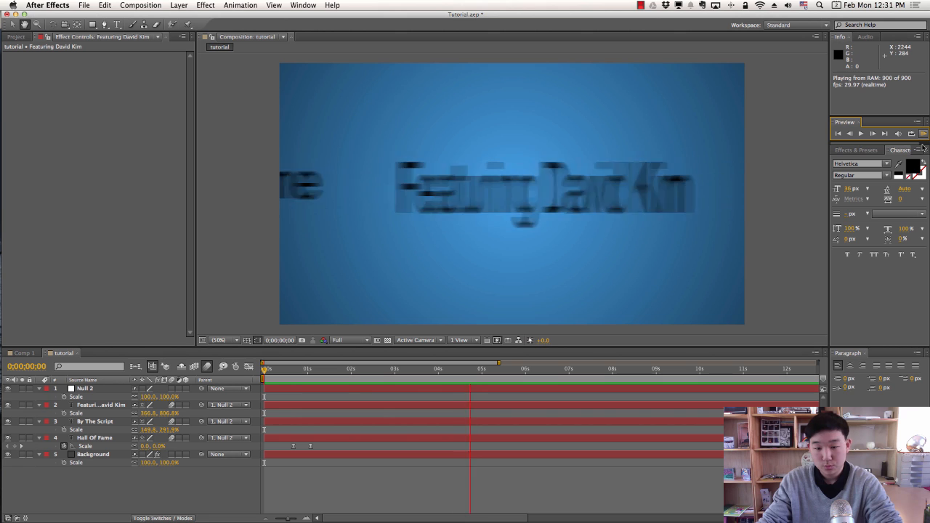
mouse_move(494, 375)
left_mouse_down()
mouse_move(386, 375)
mouse_move(500, 372)
left_mouse_up()
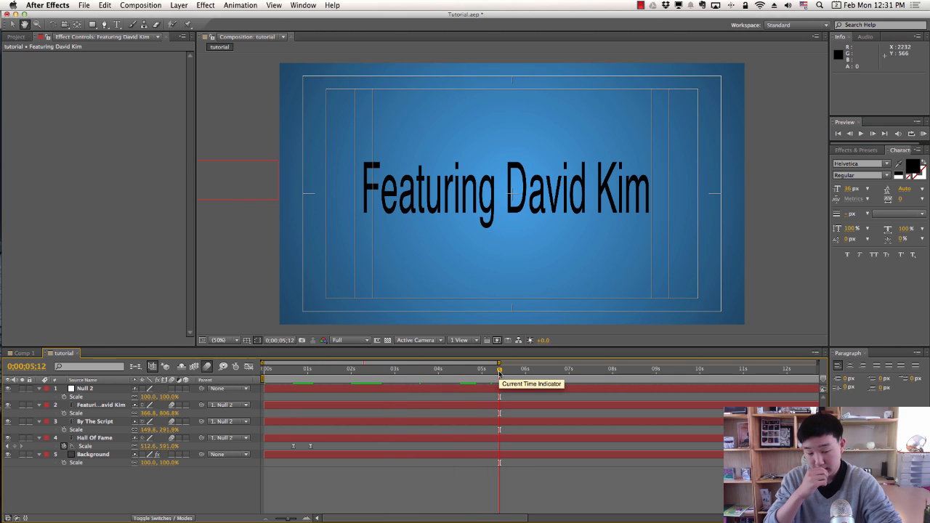
left_click(99, 390)
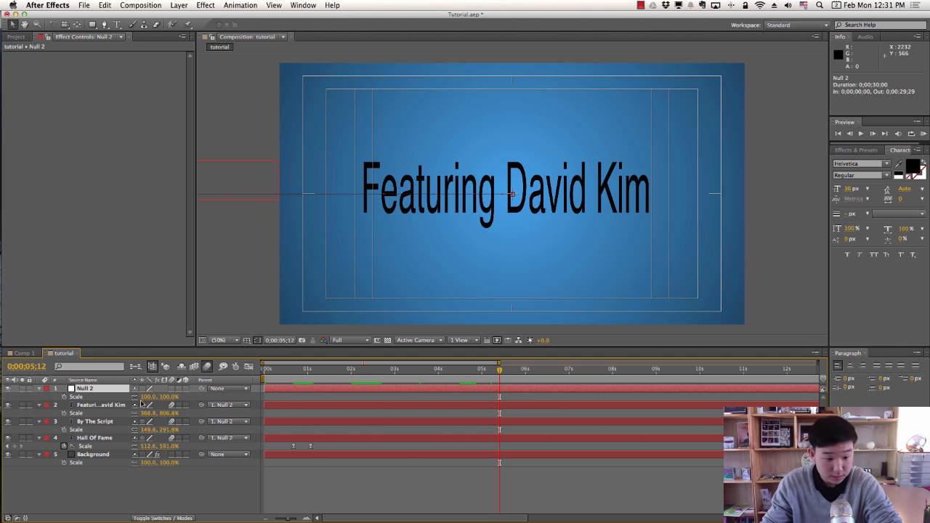
left_click(114, 406)
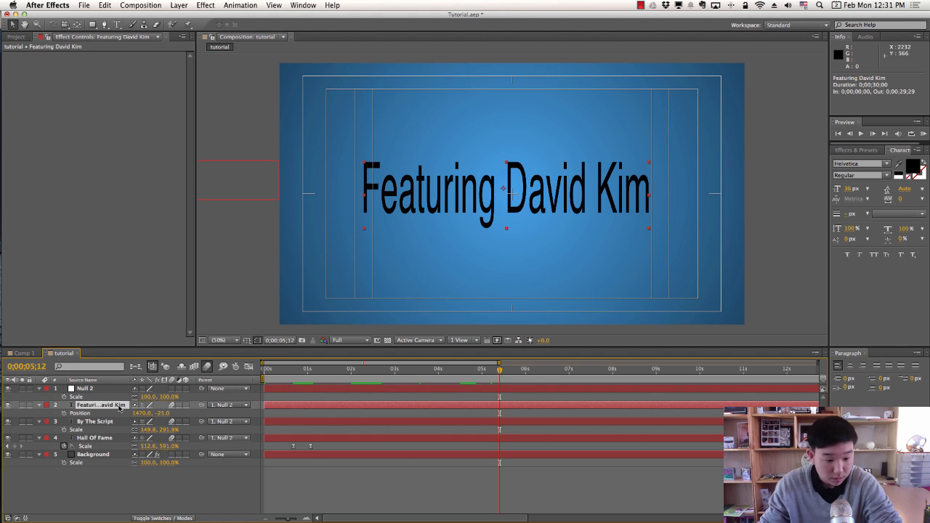
left_click_drag(142, 414, 178, 415)
left_click_drag(416, 370, 543, 371)
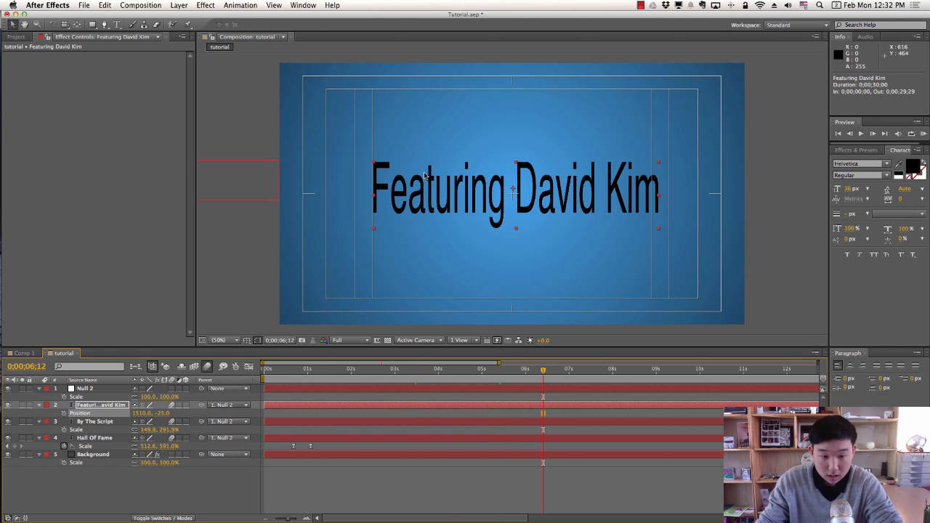
left_click_drag(374, 163, 418, 169)
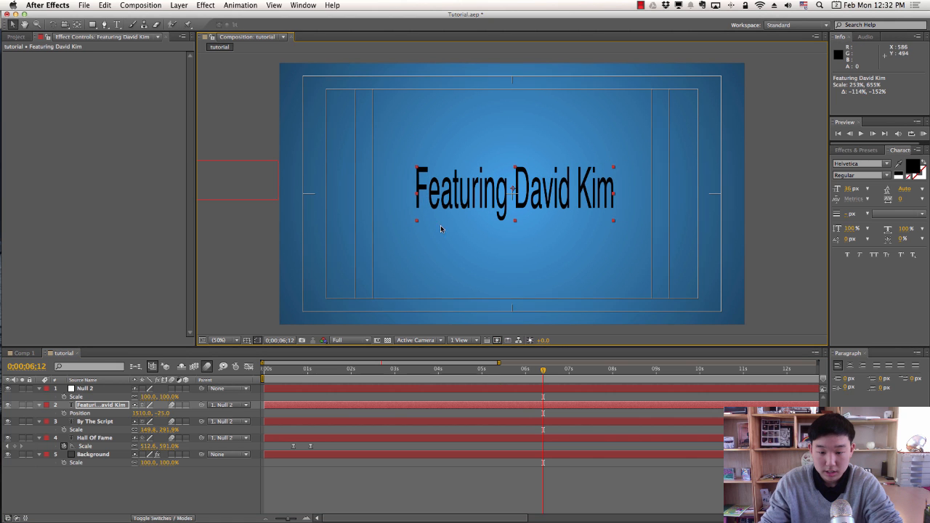
left_click_drag(517, 373, 265, 375)
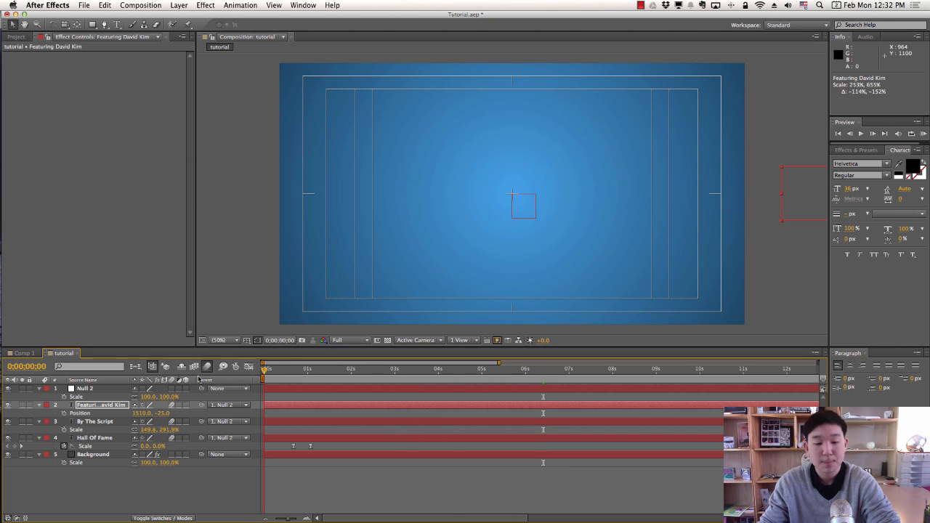
left_click(924, 133)
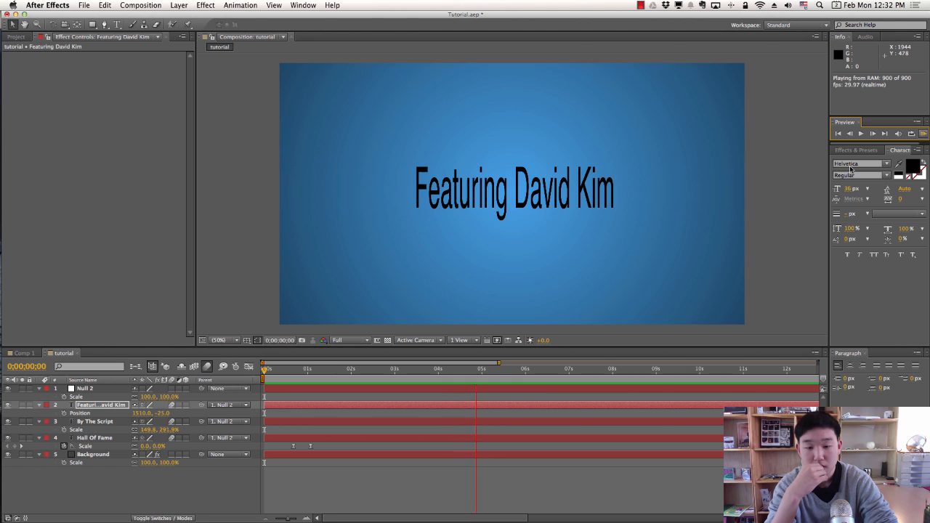
key("space")
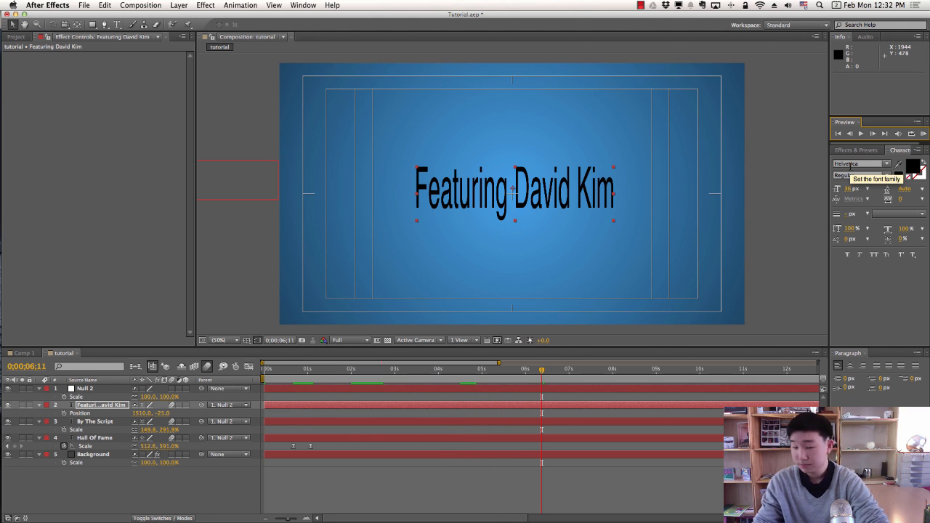
Save the project and set the Hall Of Fame title's fill colour to white (FFFFFF).
key("super+s")
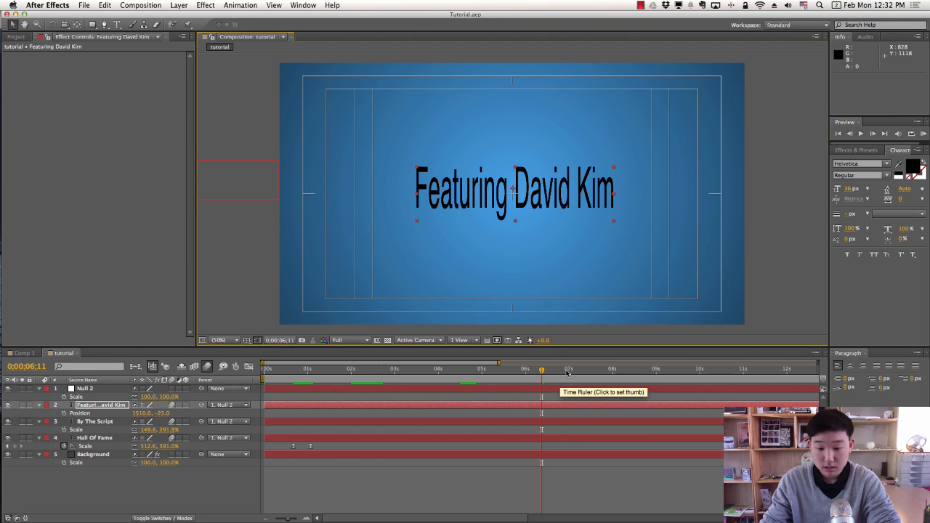
left_click(481, 370)
left_click(469, 371)
left_click(423, 370)
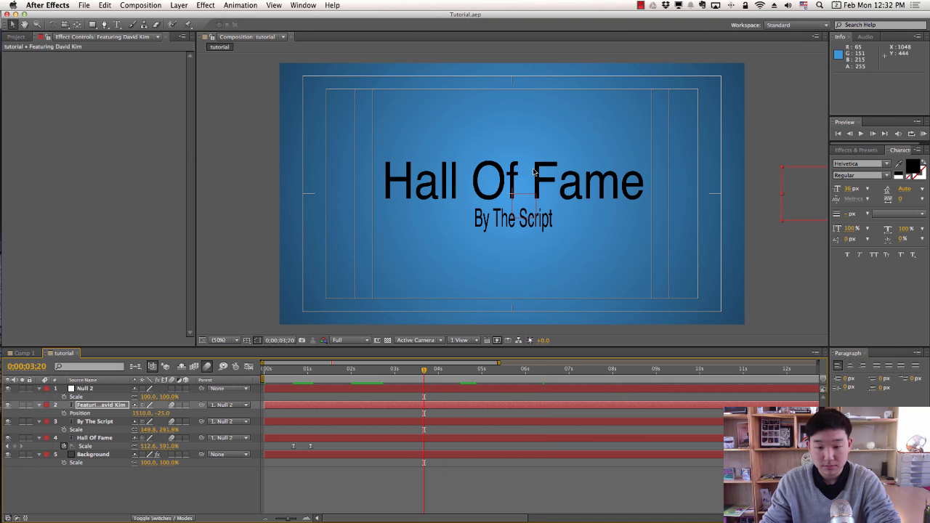
left_click(430, 186)
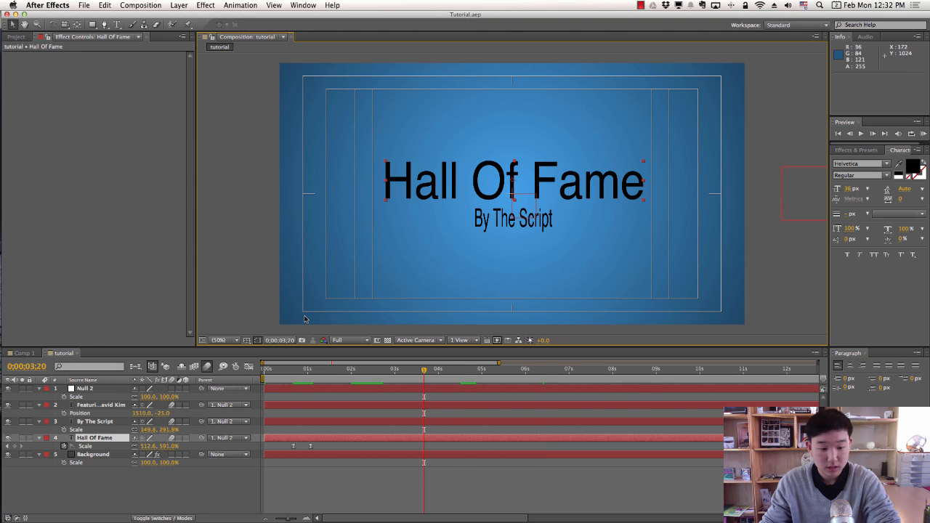
left_click(918, 168)
mouse_move(463, 295)
left_mouse_down()
mouse_move(423, 224)
mouse_move(329, 207)
left_mouse_up()
left_click(565, 213)
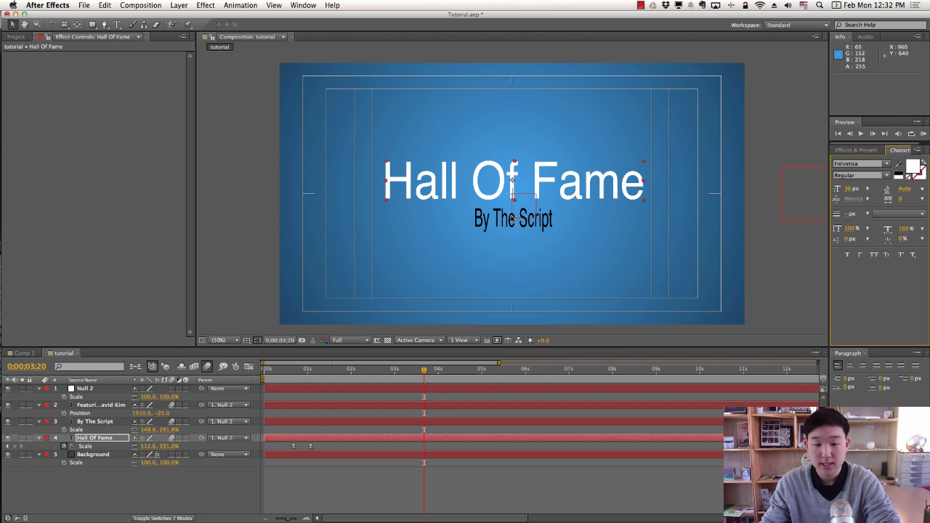
Set the By The Script subtitle's fill colour to white.
left_click(513, 219)
left_click(908, 166)
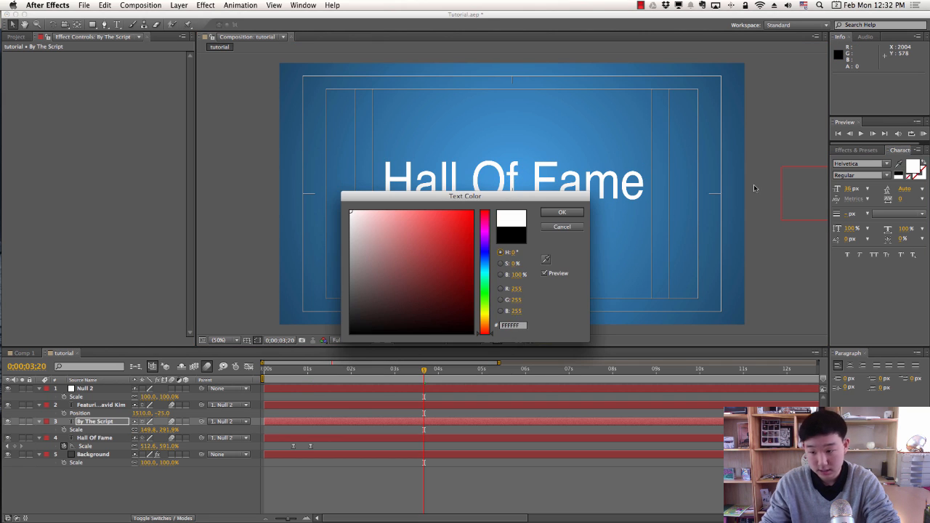
left_click(580, 213)
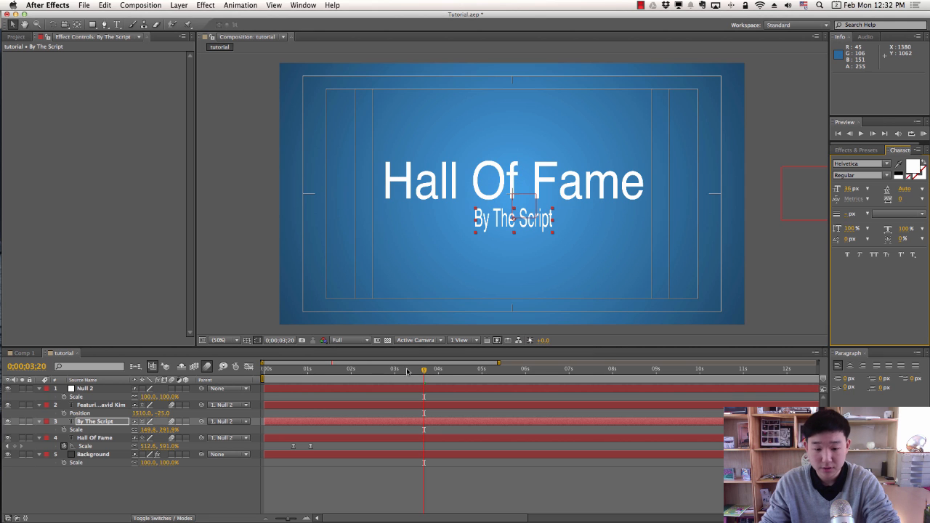
left_click_drag(425, 371, 516, 372)
left_click(512, 188)
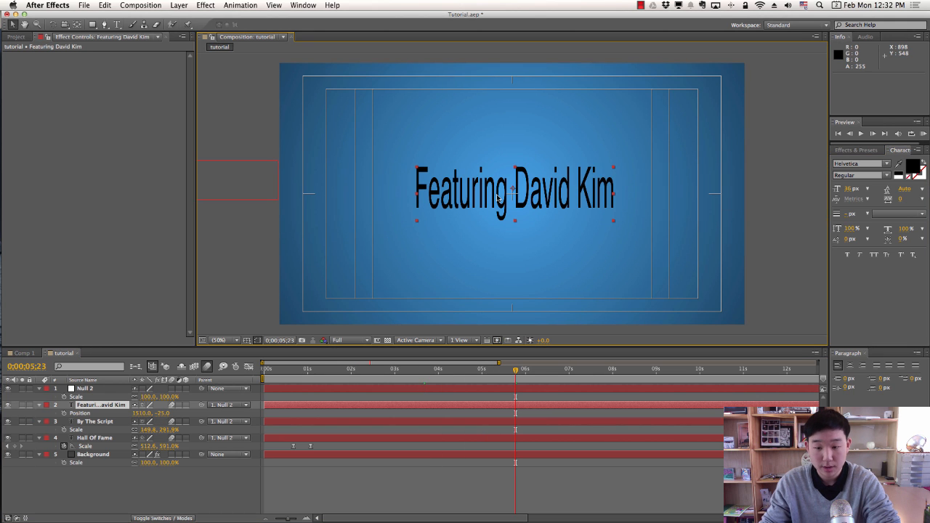
left_click(911, 166)
left_click_drag(368, 238, 348, 207)
left_click(562, 213)
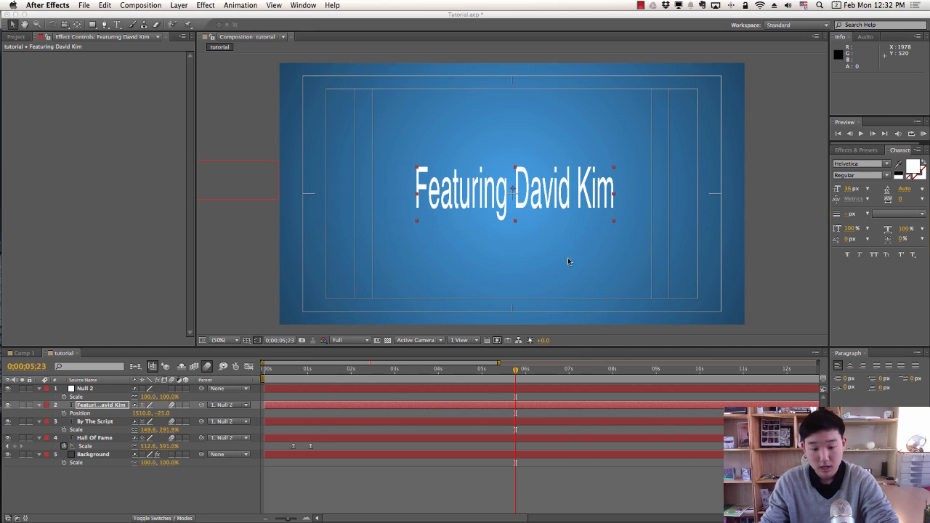
left_click_drag(516, 370, 266, 371)
key("space")
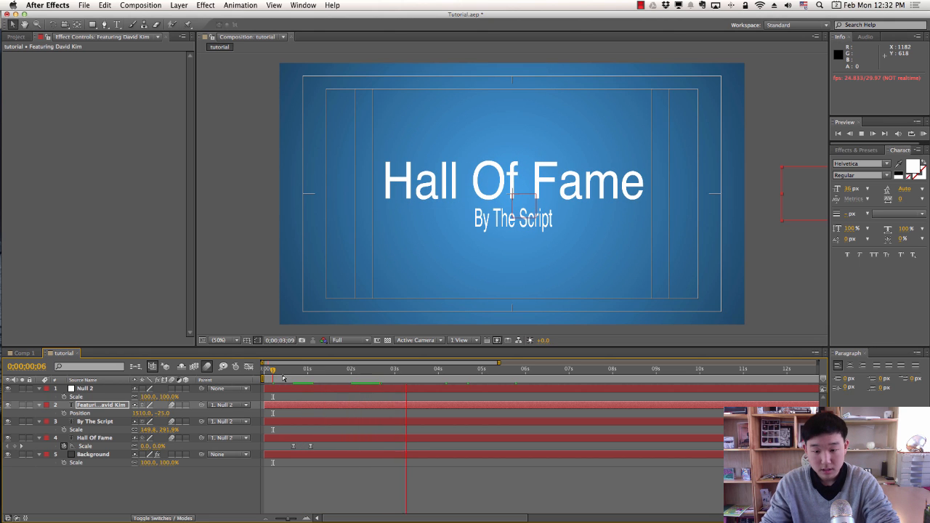
key("space")
key("space")
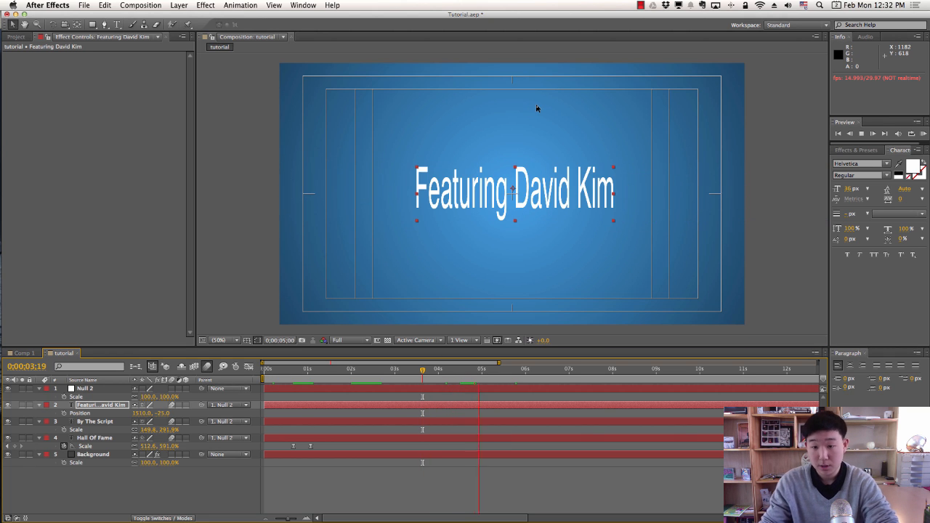
key("space")
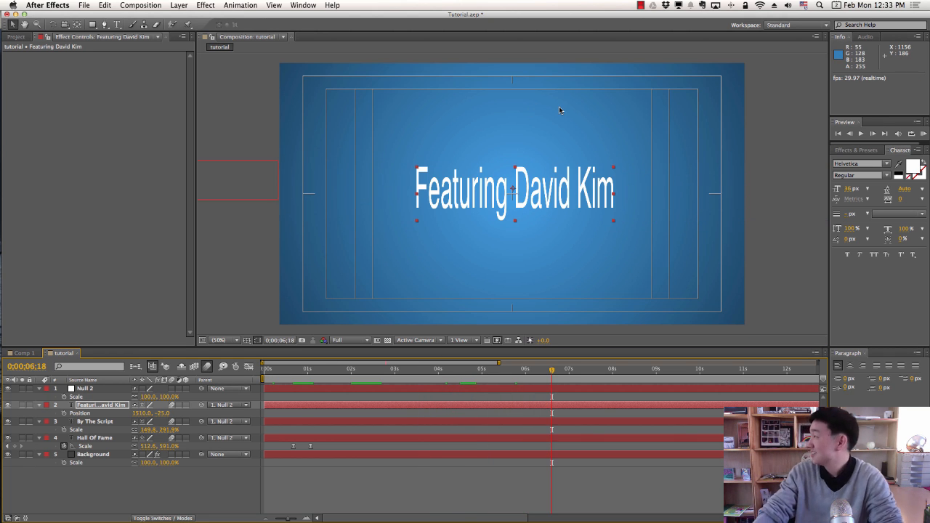
left_click(640, 5)
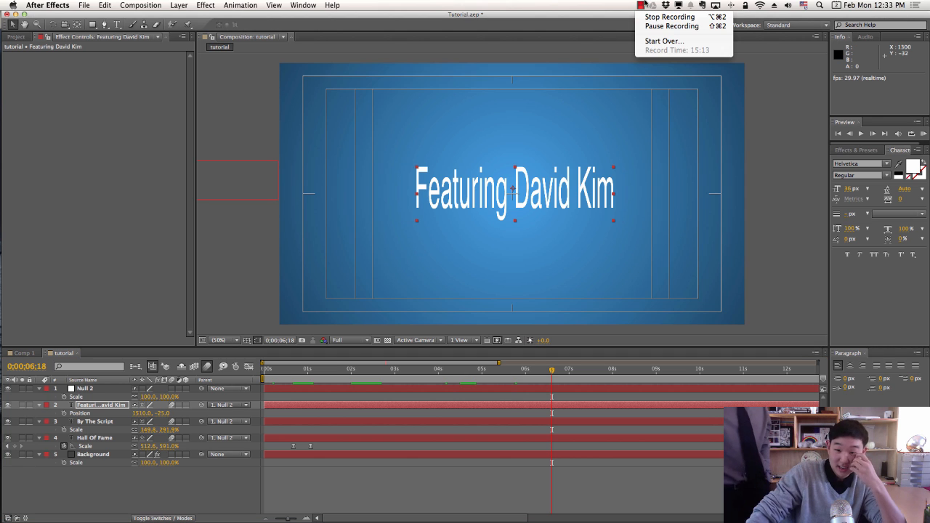